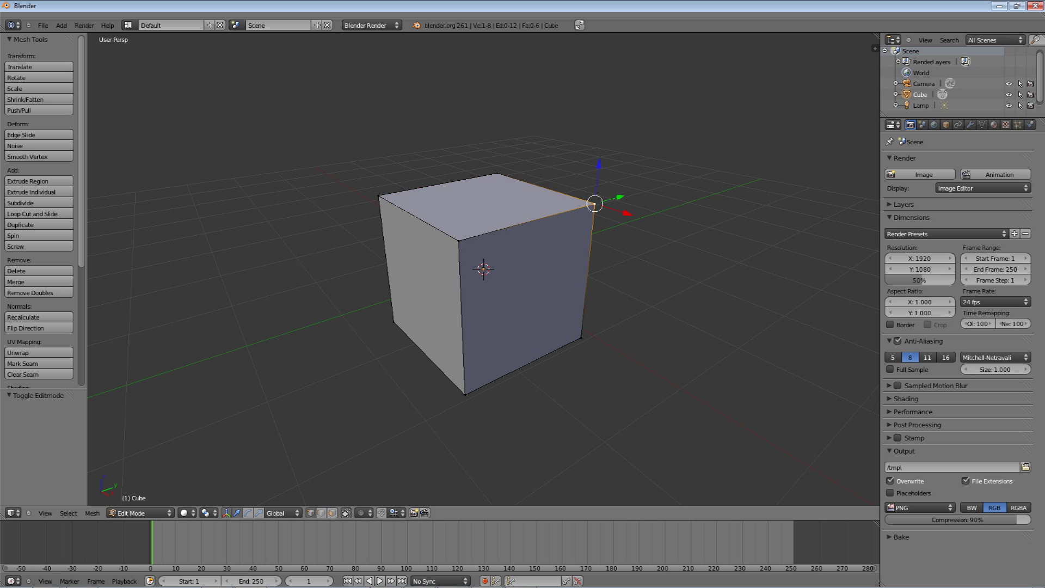
Step: Select the corner vertices of the cube's top face one at a time
right_click(459, 240)
right_click(378, 195)
right_click(497, 173)
right_click(595, 204)
right_click(459, 239)
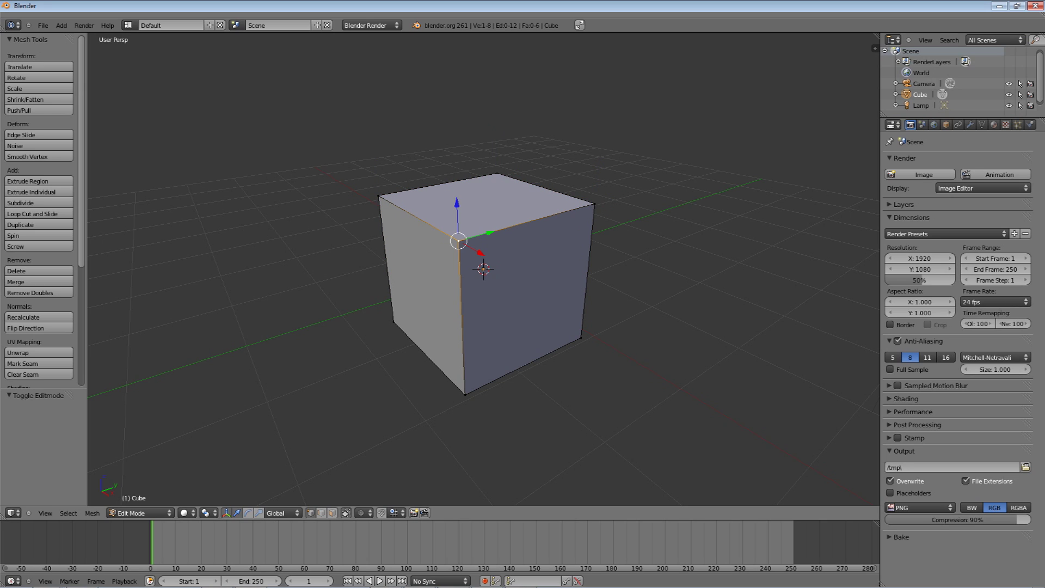
right_click(378, 196)
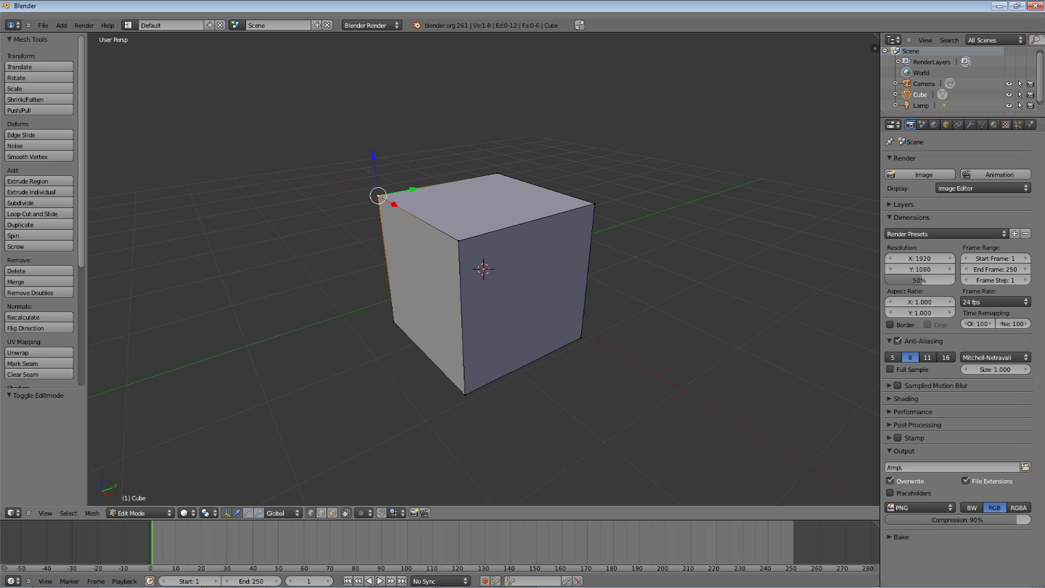
scroll(484, 268, "up", 1)
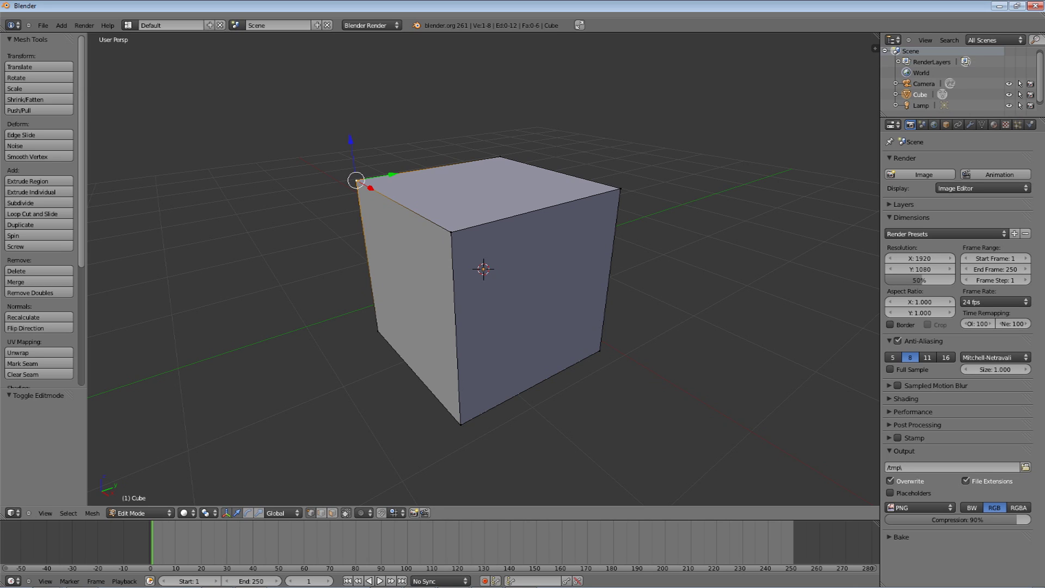
Step: Switch to edge selection and select the cube's four vertical edges plus three of its four bottom edges
left_click(321, 512)
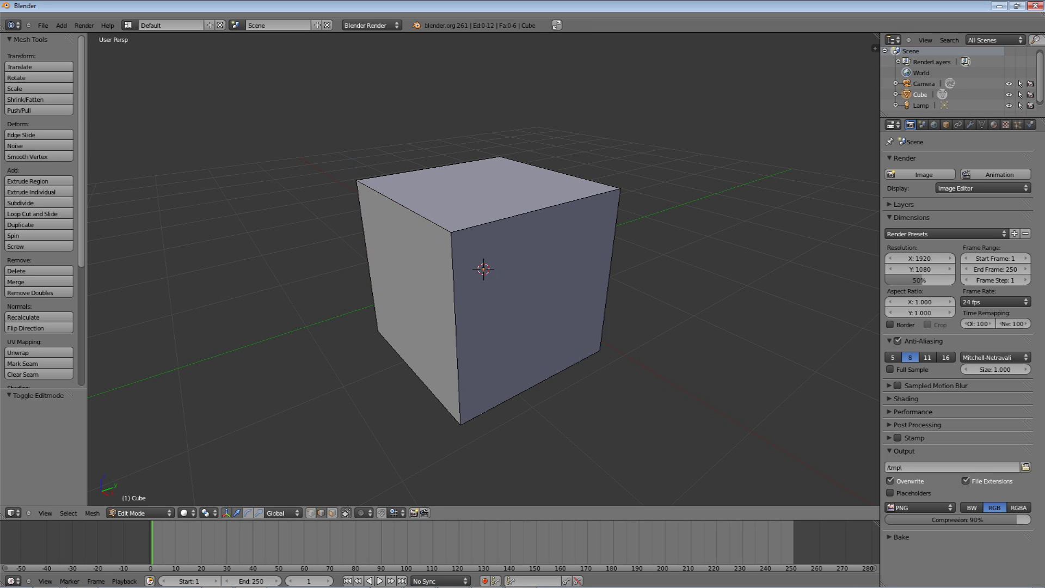
right_click(456, 327)
right_click(368, 259, "shift")
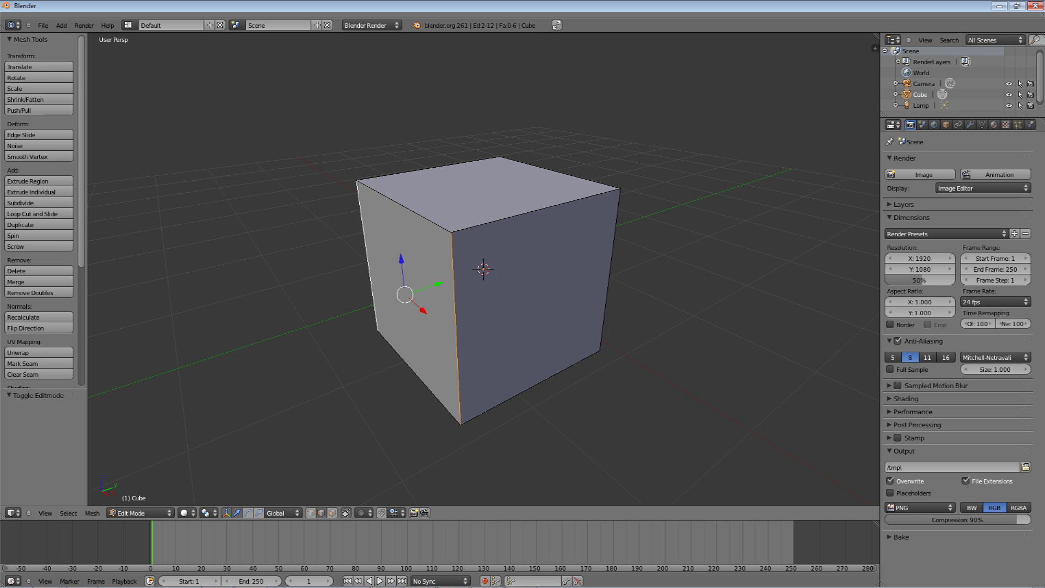
right_click(419, 377, "shift")
right_click(530, 387, "shift")
middle_click_drag(530, 388, 408, 370)
right_click(439, 313, "shift")
right_click(610, 275, "shift")
middle_click_drag(607, 275, 469, 299)
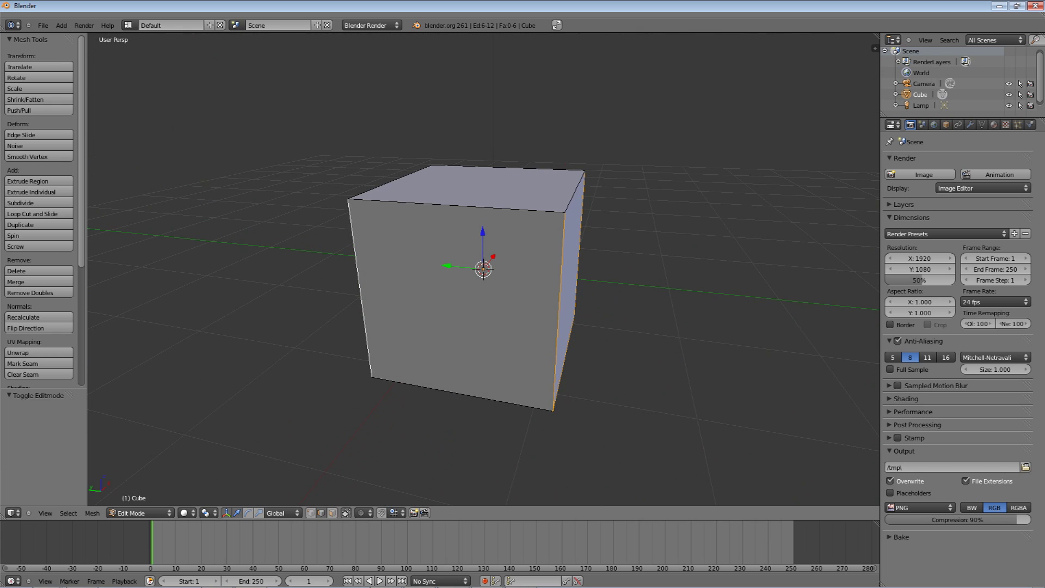
right_click(451, 391, "shift")
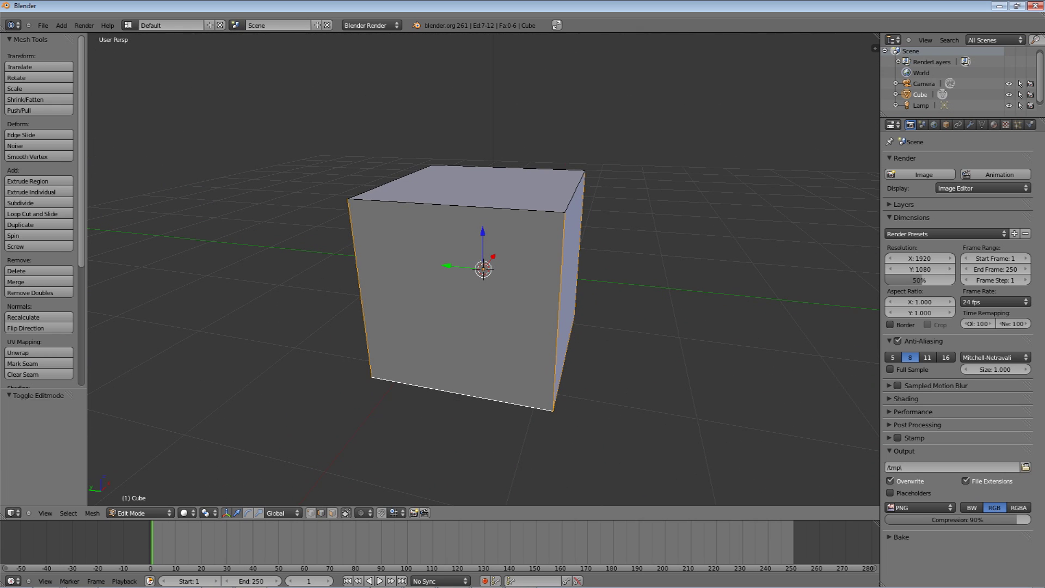
Step: Examine the selected edges from all sides of the cube to check where it would be cut open
middle_click_drag(473, 277, 719, 288)
middle_click_drag(538, 289, 528, 307)
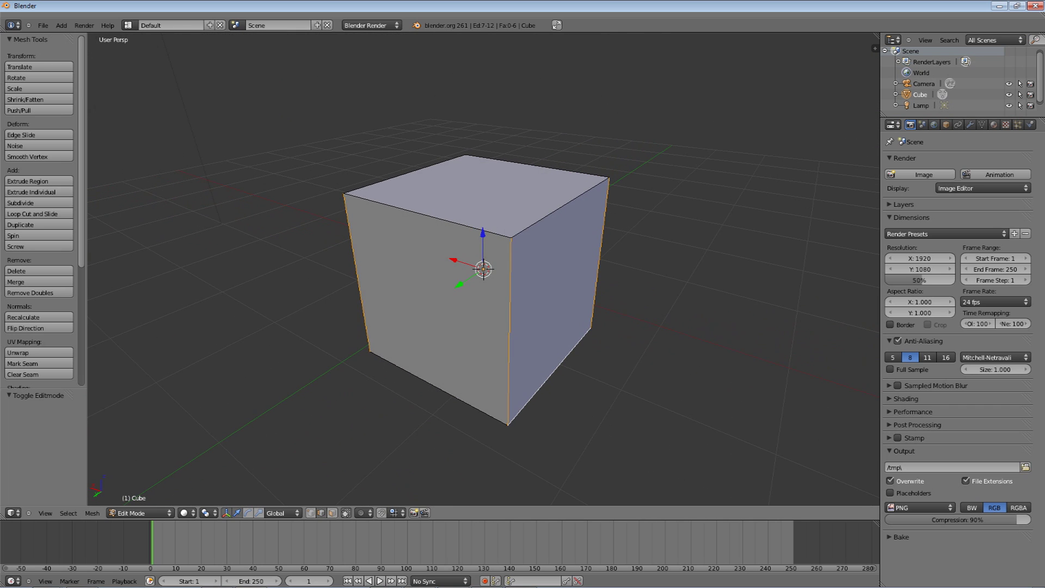
middle_click_drag(528, 308, 471, 348)
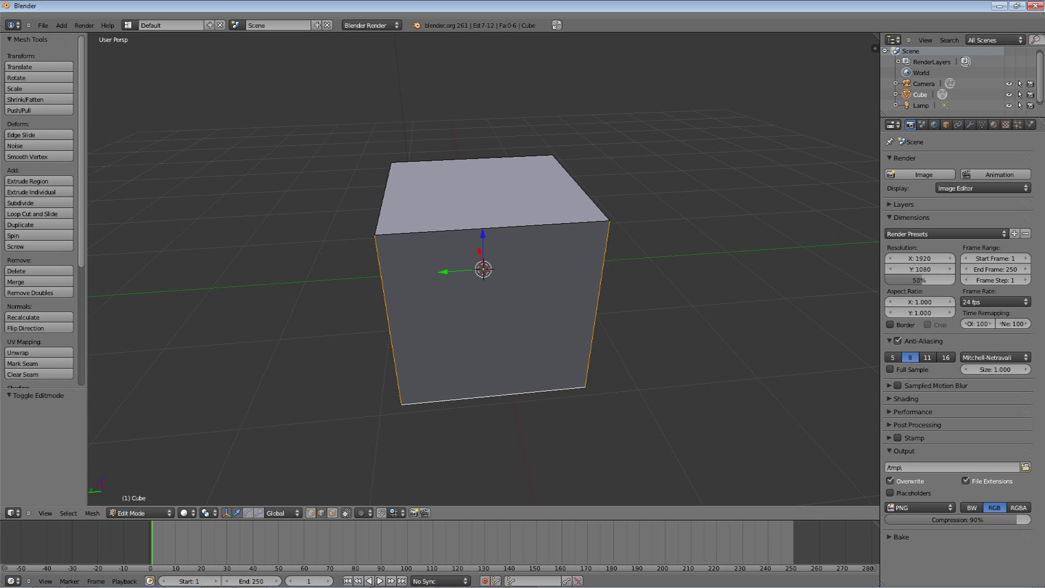
middle_click_drag(471, 348, 267, 335)
middle_click_drag(406, 389, 388, 326)
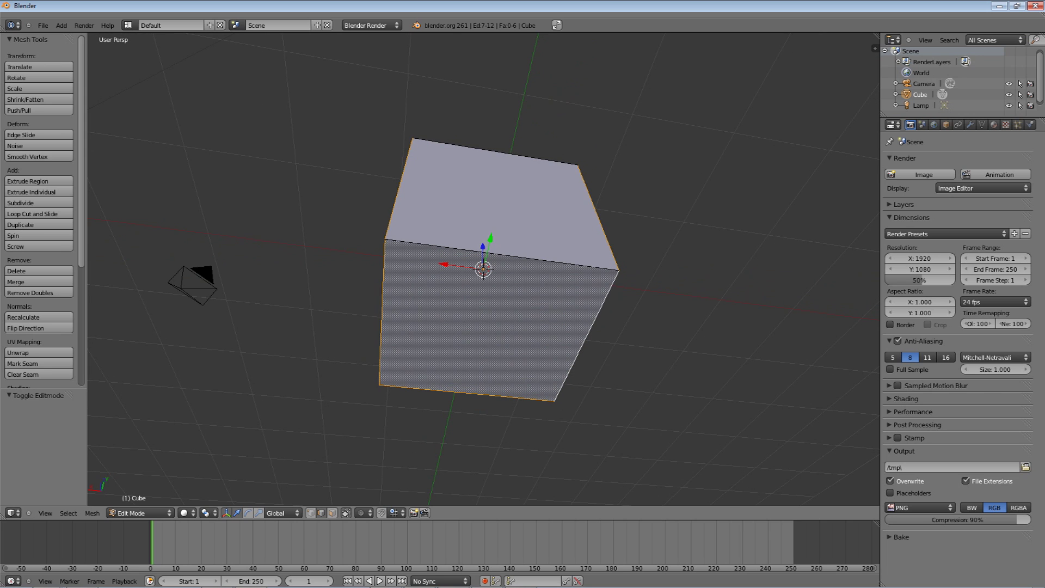
middle_click_drag(388, 327, 439, 389)
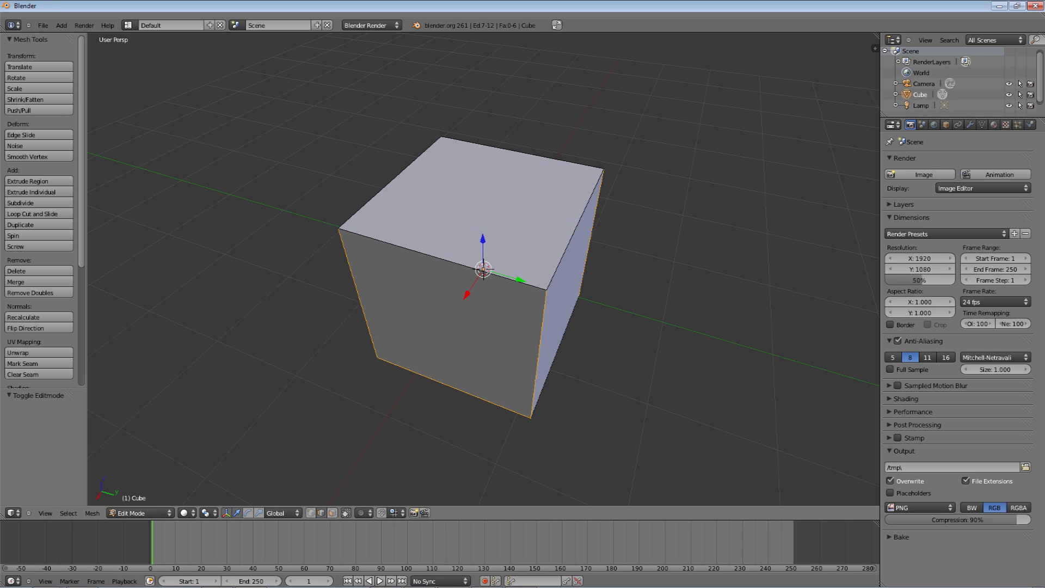
middle_click_drag(483, 269, 629, 267)
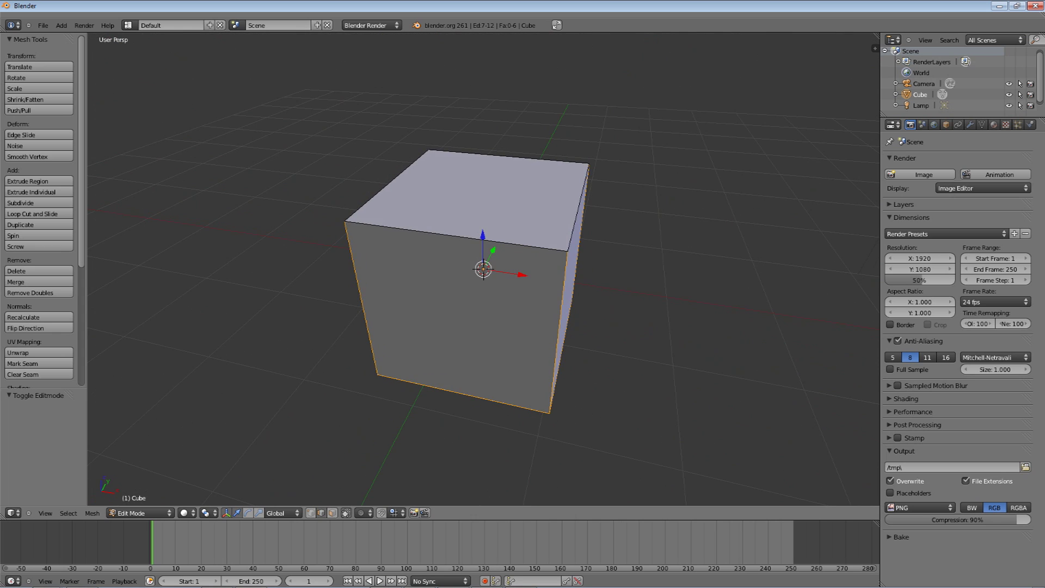
middle_click_drag(489, 207, 534, 262)
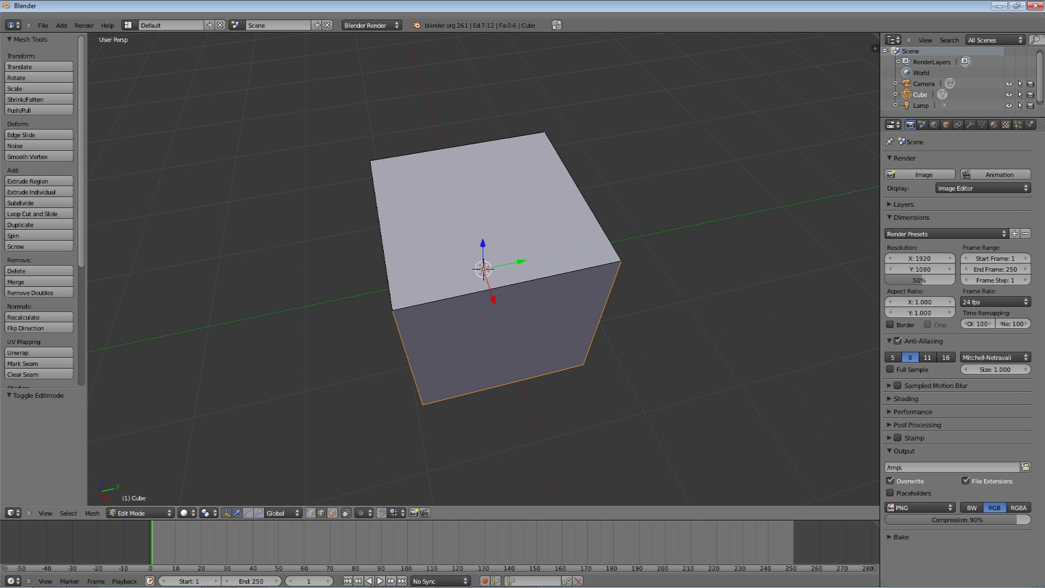
Step: Mark the selected edges as seams and deselect the whole mesh
key("ctrl+e")
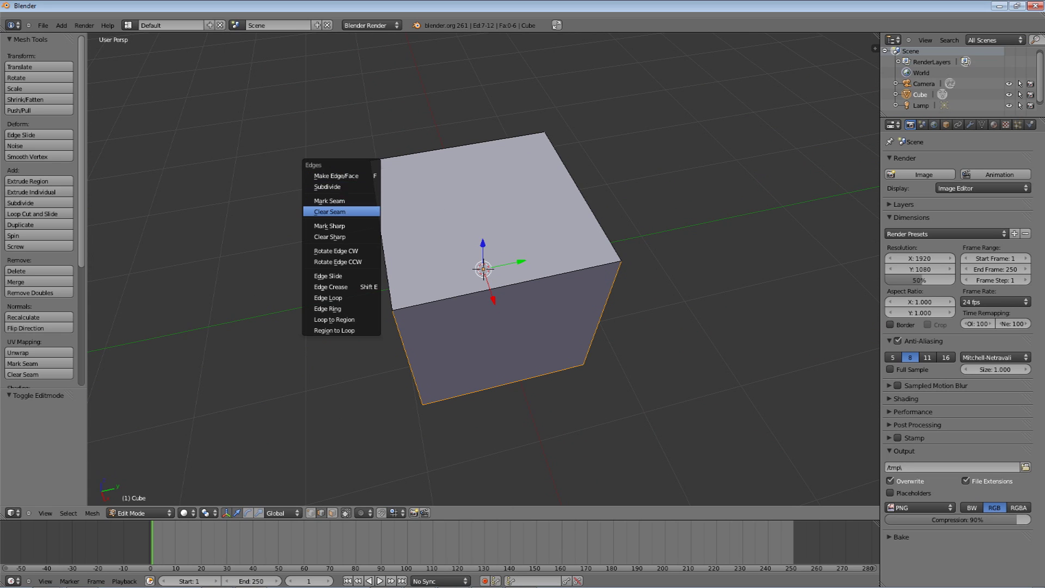
left_click(337, 201)
middle_click_drag(489, 327, 468, 283)
key("a")
mouse_move(598, 272)
middle_mouse_down()
mouse_move(650, 167)
mouse_move(610, 256)
middle_mouse_up()
Step: Split the 3D view into two side-by-side areas and turn the new one into a UV/Image Editor
left_click_drag(874, 48, 501, 81)
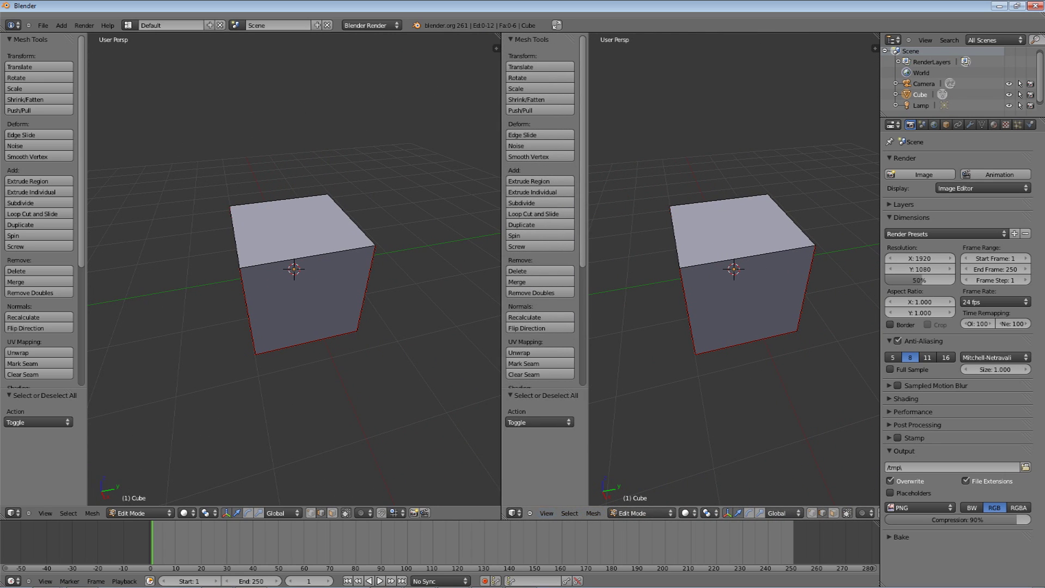
left_click(514, 513)
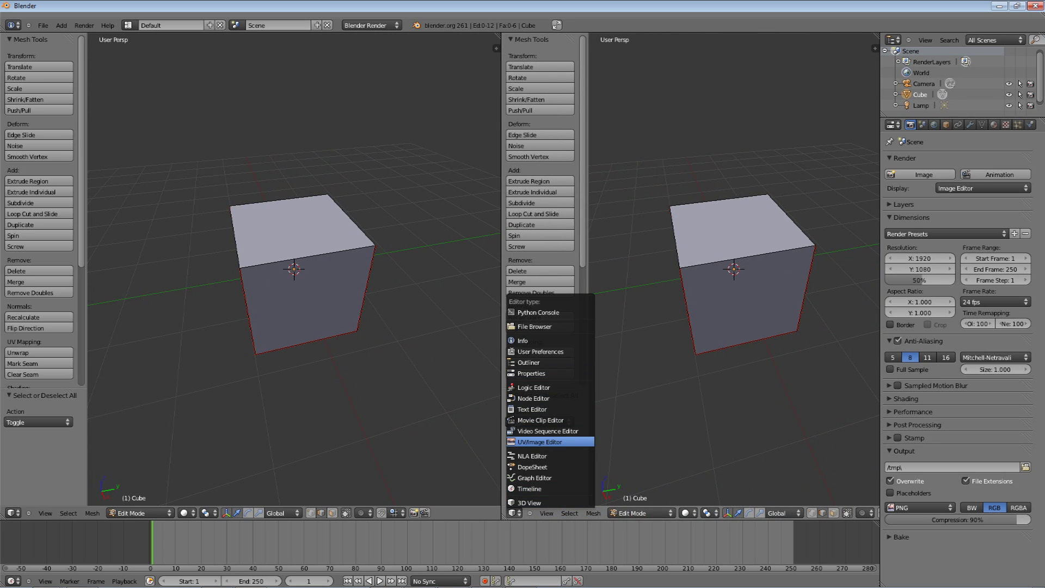
left_click(539, 441)
Step: Select the entire cube mesh and unwrap it along the marked seams
middle_click_drag(326, 261, 397, 269)
key("a")
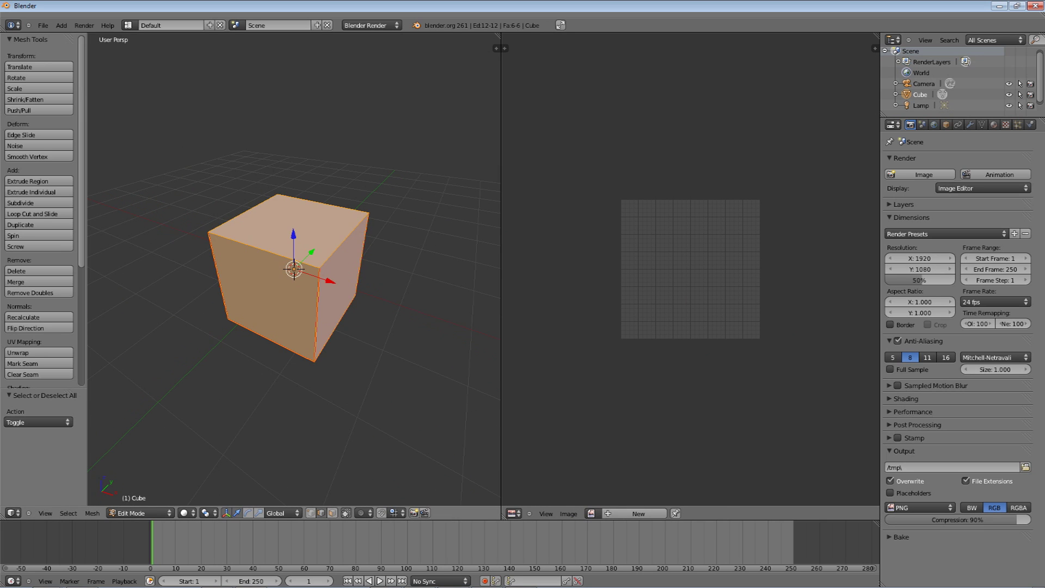
key("u")
key("Return")
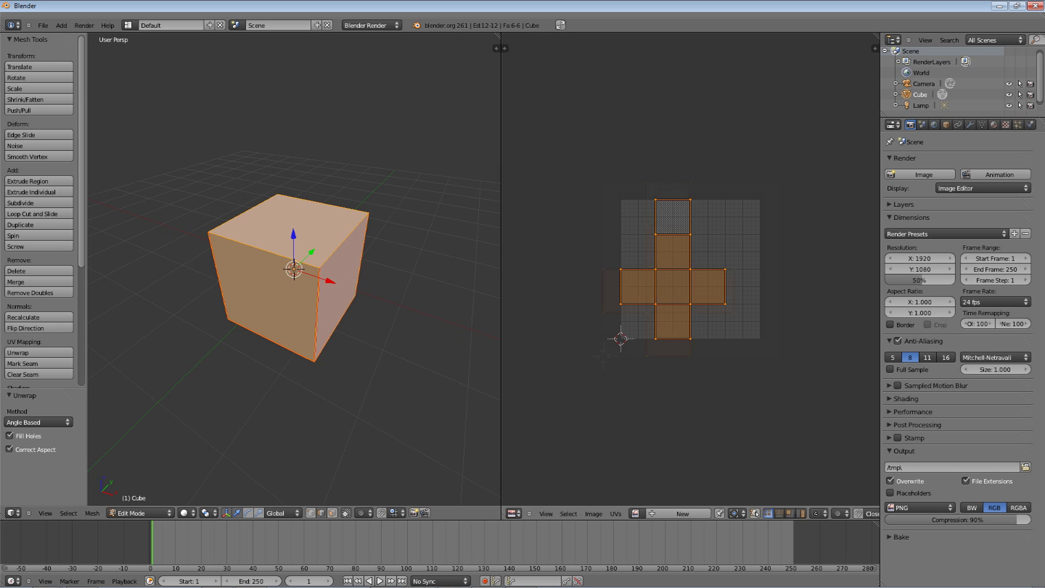
Step: Compare the unwrapped UV layout with the faces of the cube
scroll(690, 269, "up", 3)
middle_click_drag(349, 272, 390, 269)
scroll(294, 272, "up", 2)
middle_click_drag(294, 327, 381, 327)
key("a")
key("a")
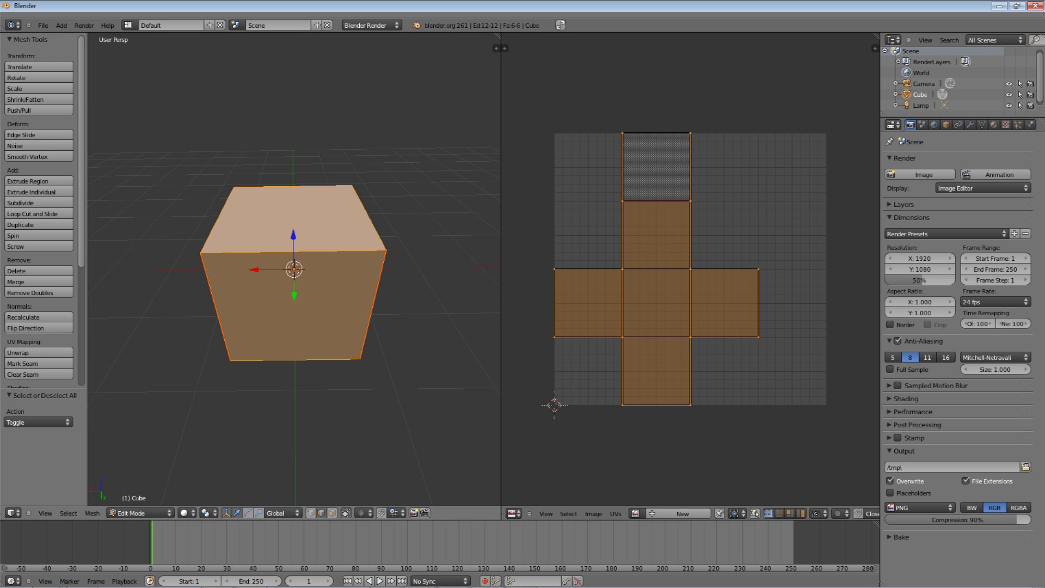
middle_click_drag(343, 348, 302, 353)
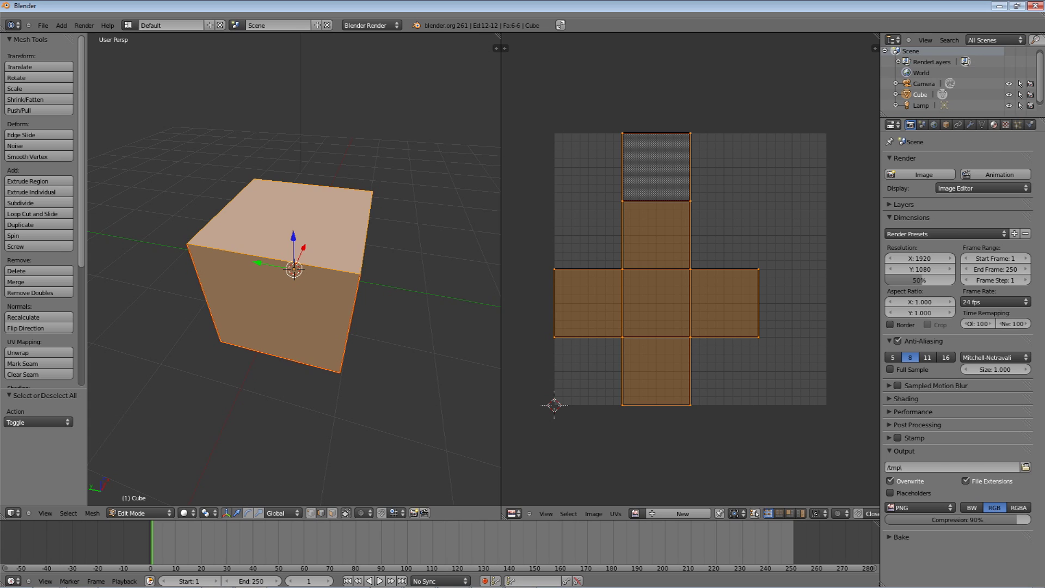
Step: Set the material texture's mapping coordinates to UV and its type to Image or Movie
left_click(994, 124)
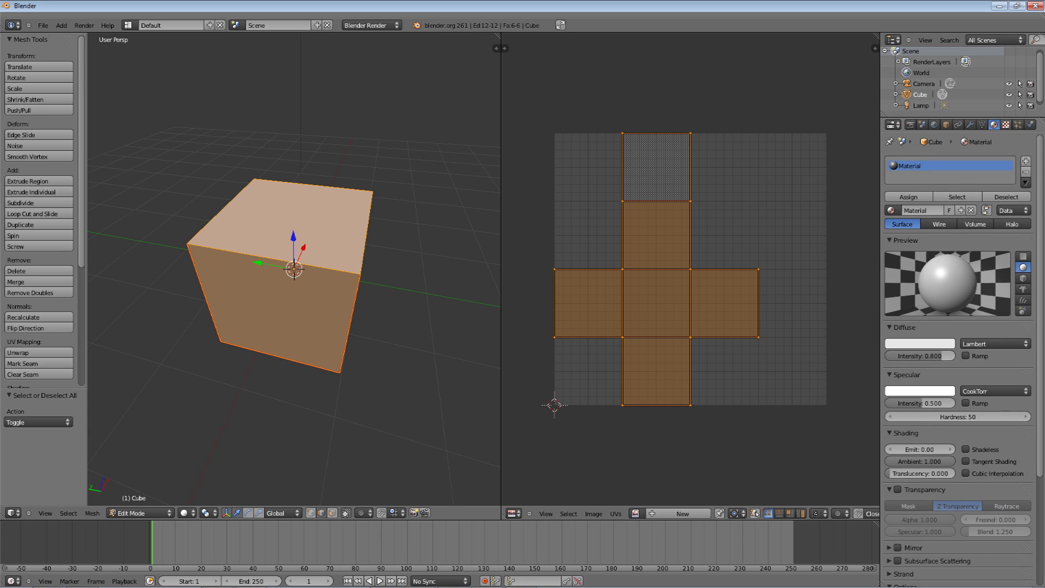
left_click(1006, 124)
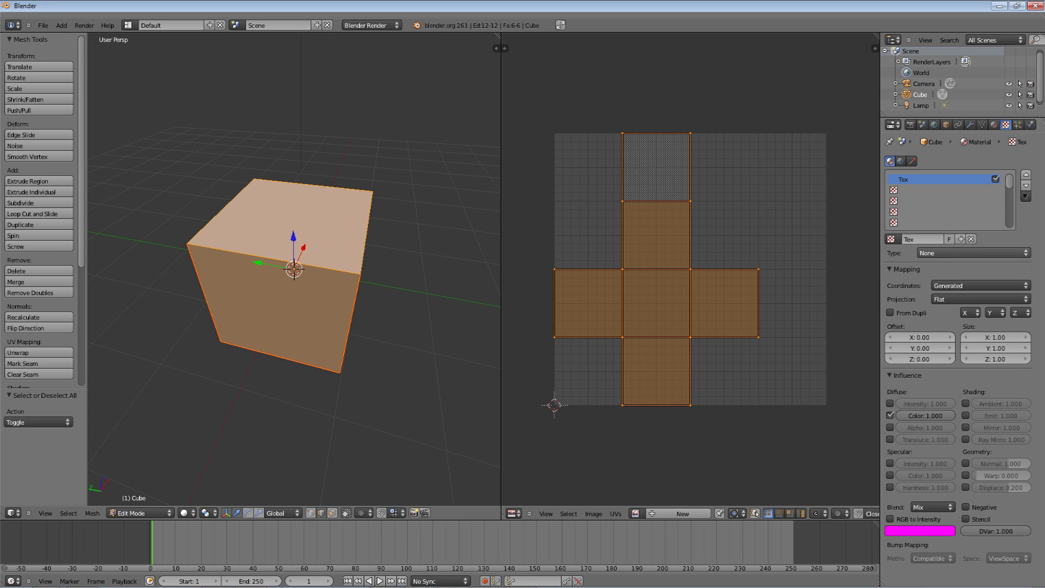
left_click(974, 285)
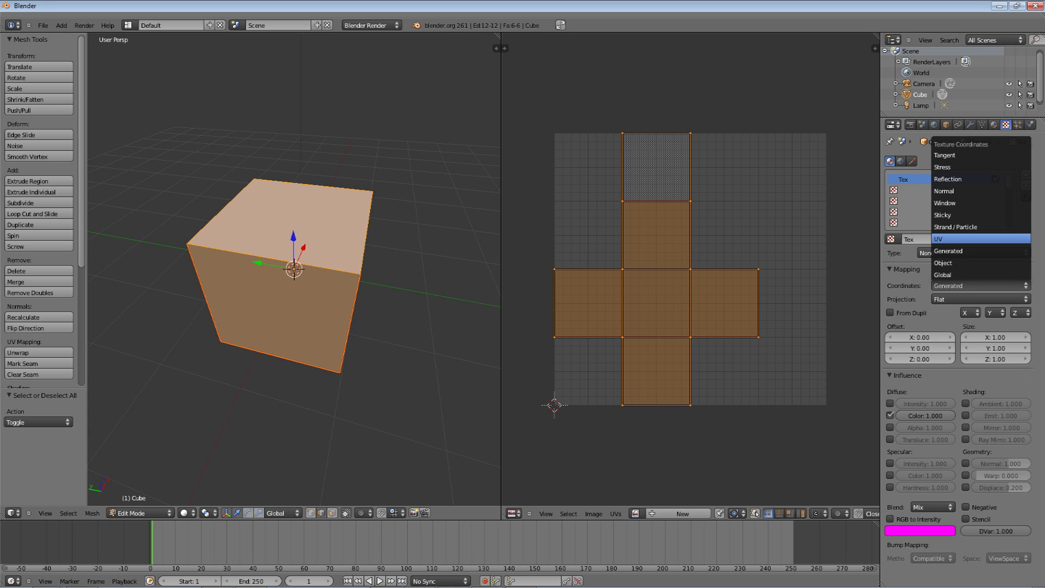
left_click(974, 239)
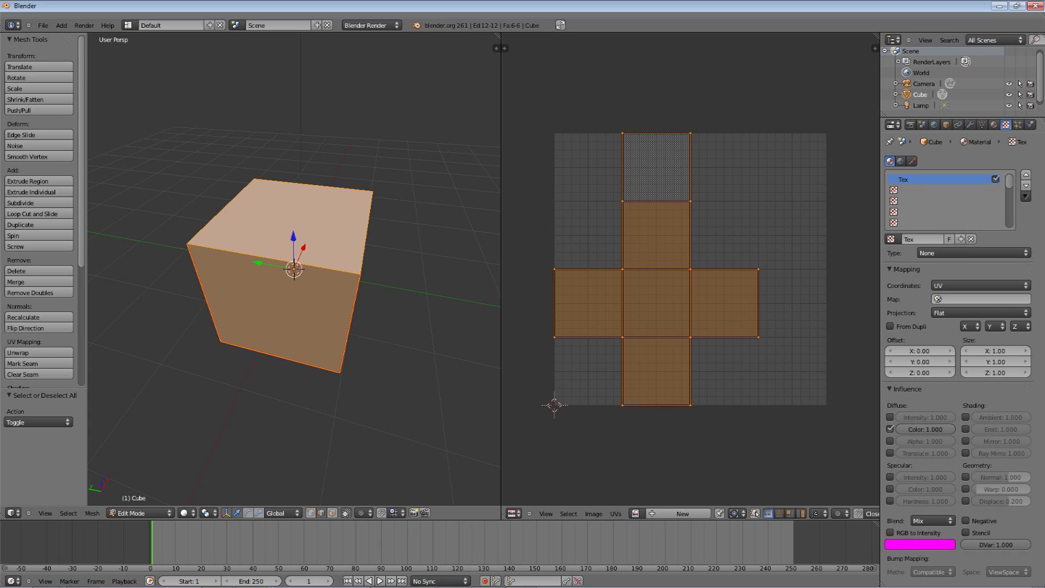
left_click(974, 253)
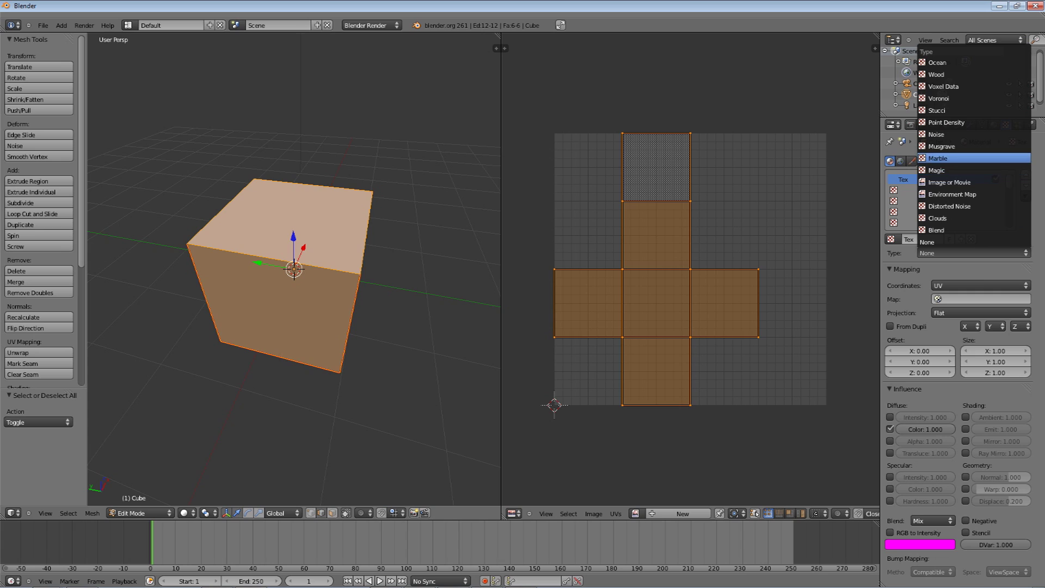
left_click(950, 182)
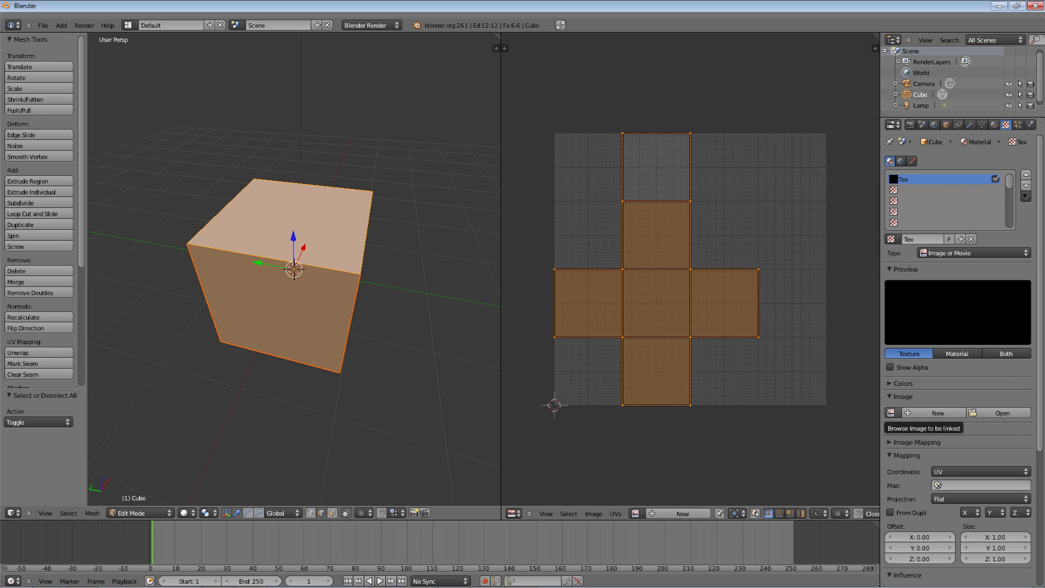
Step: Load Krisare.png from the TUTTEXTURE folder inside Documents\Blend Files as the texture's image
left_click(891, 413)
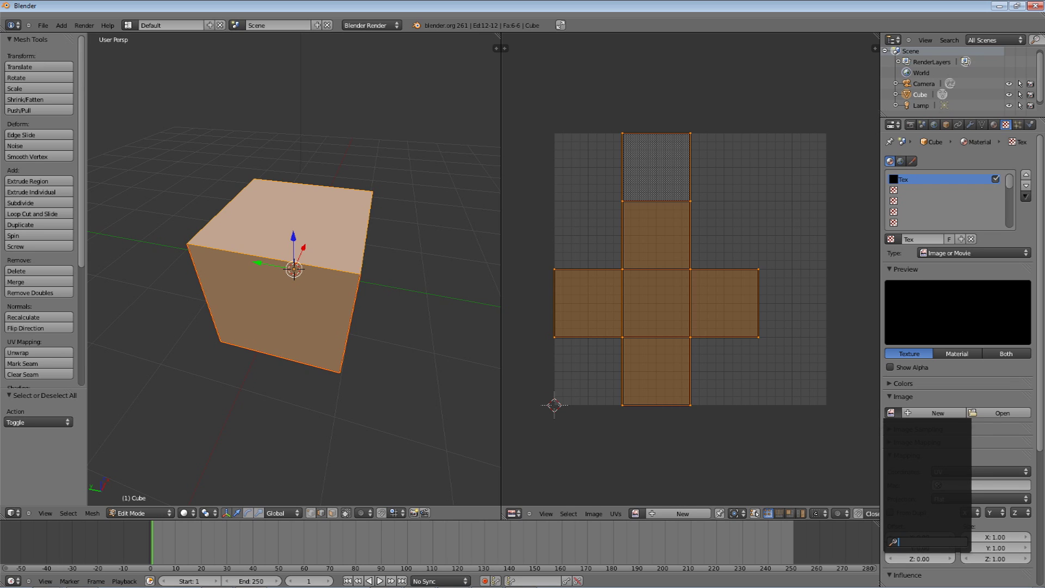
left_click(1002, 413)
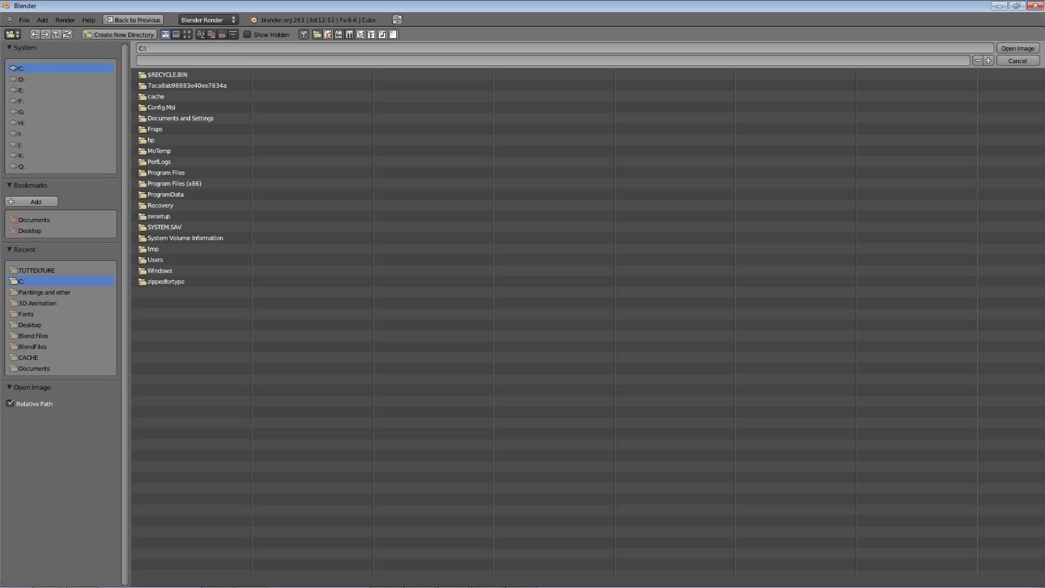
left_click(34, 220)
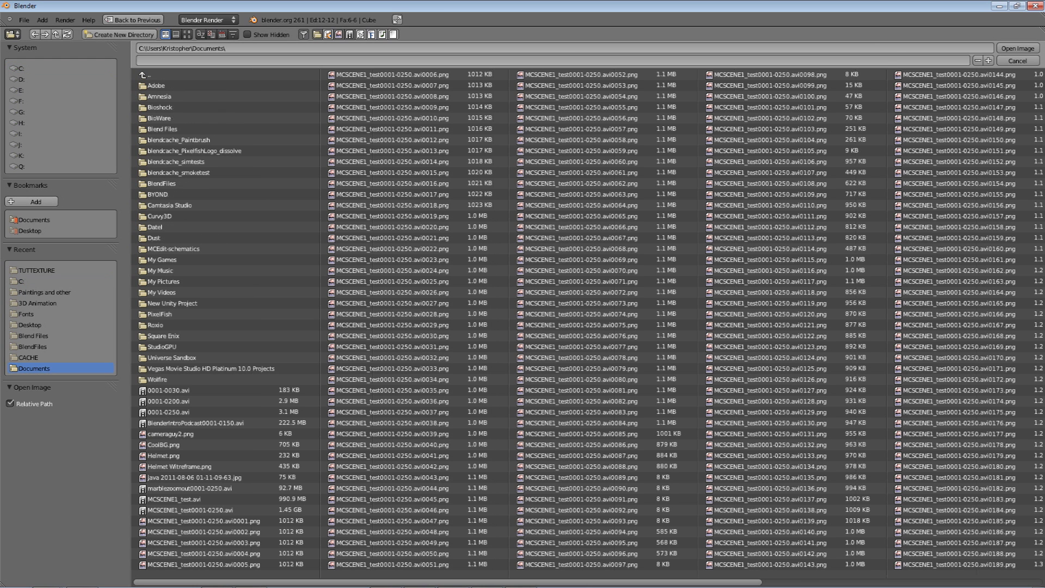
left_click(164, 129)
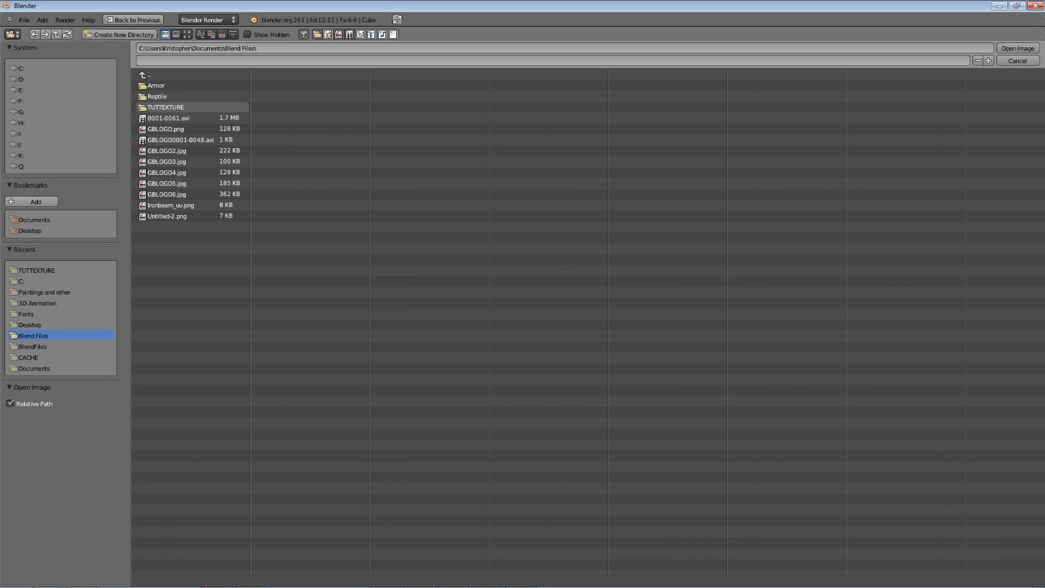
left_click(163, 107)
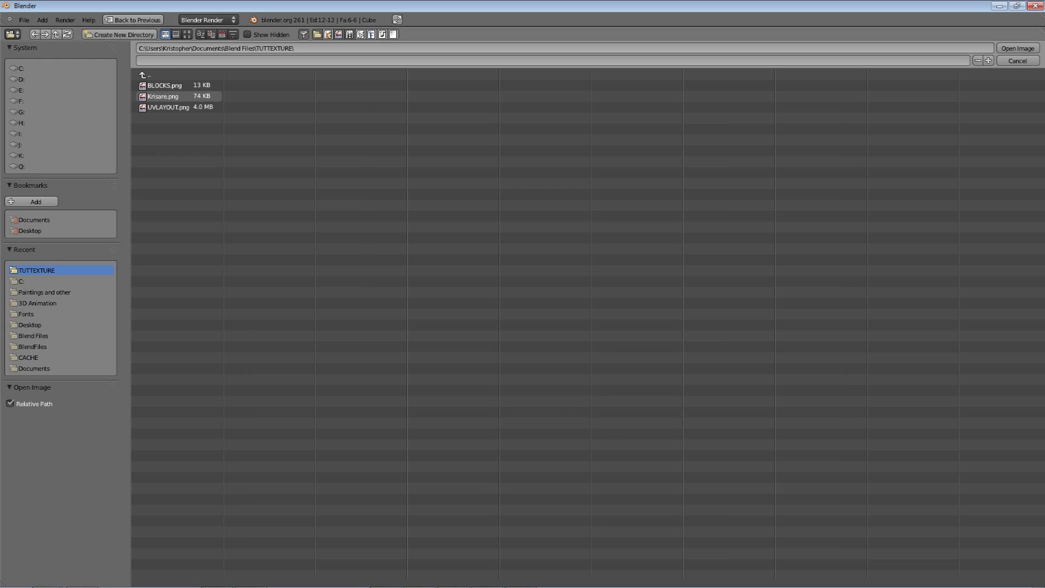
left_click(163, 97)
left_click(1017, 48)
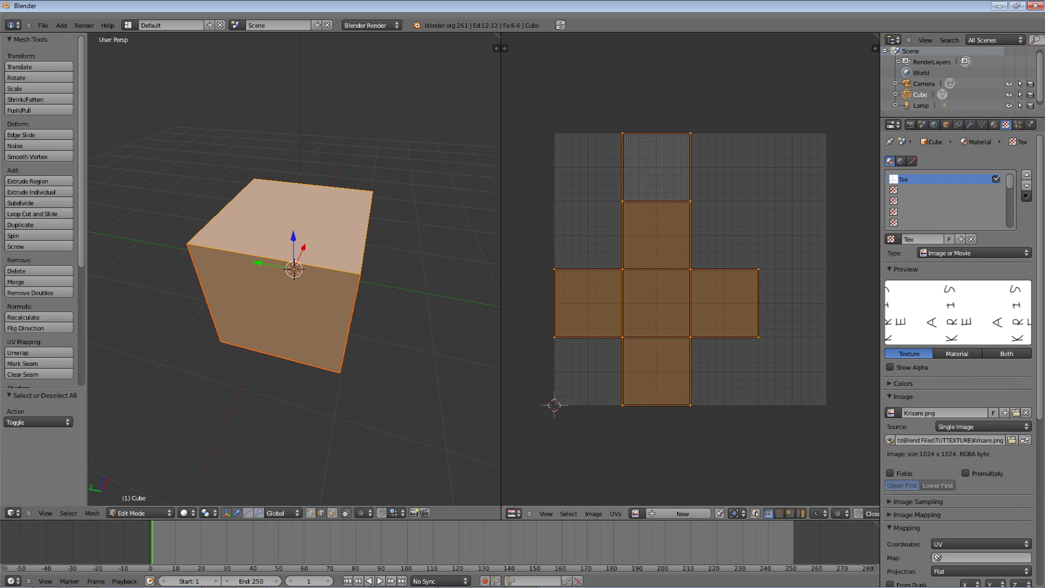
Step: Assign the Krisare.png image to the UV layout in the UV/Image Editor
scroll(691, 269, "up", 1)
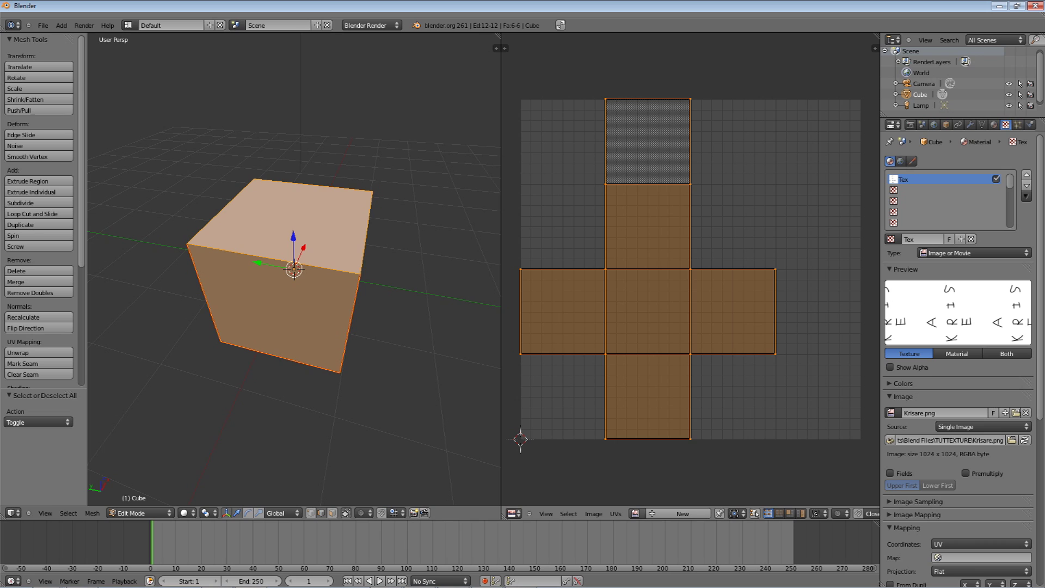
left_click(635, 513)
left_click(661, 397)
scroll(660, 398, "down", 5)
scroll(690, 269, "up", 1)
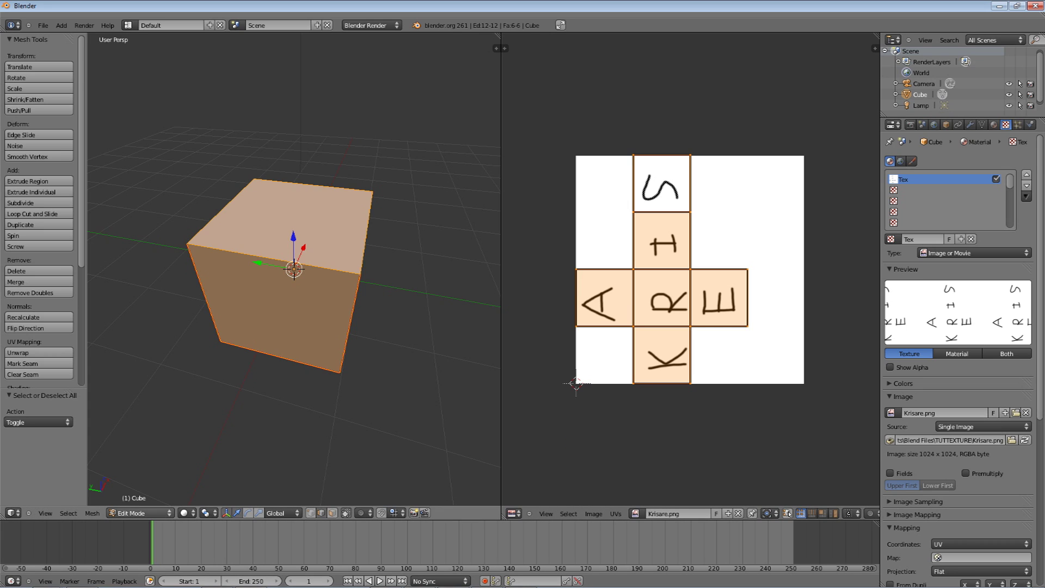
Step: Render a still image of the cube with the Krisare.png texture, and close the render view
left_click(84, 25)
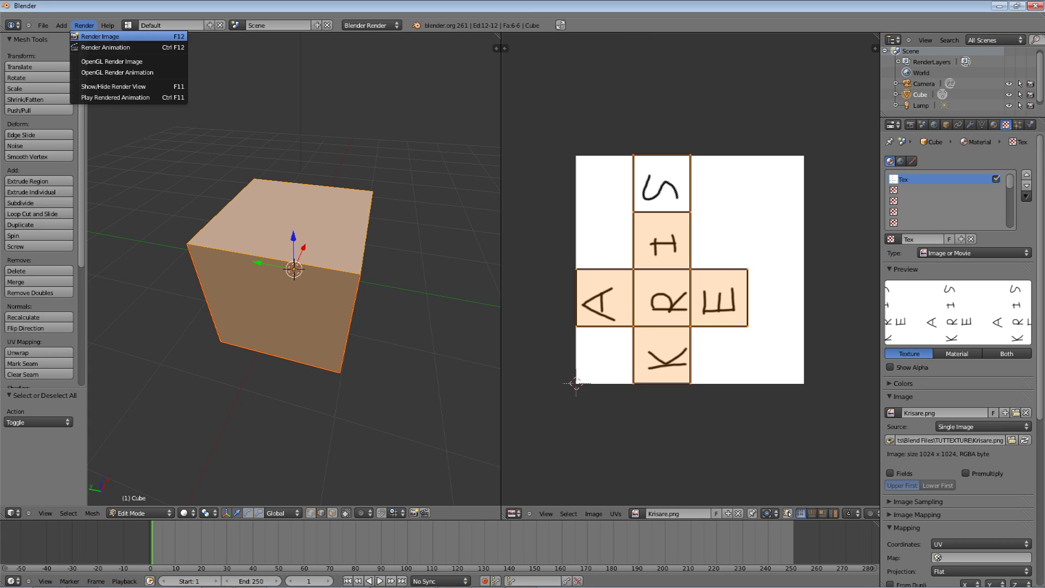
left_click(95, 36)
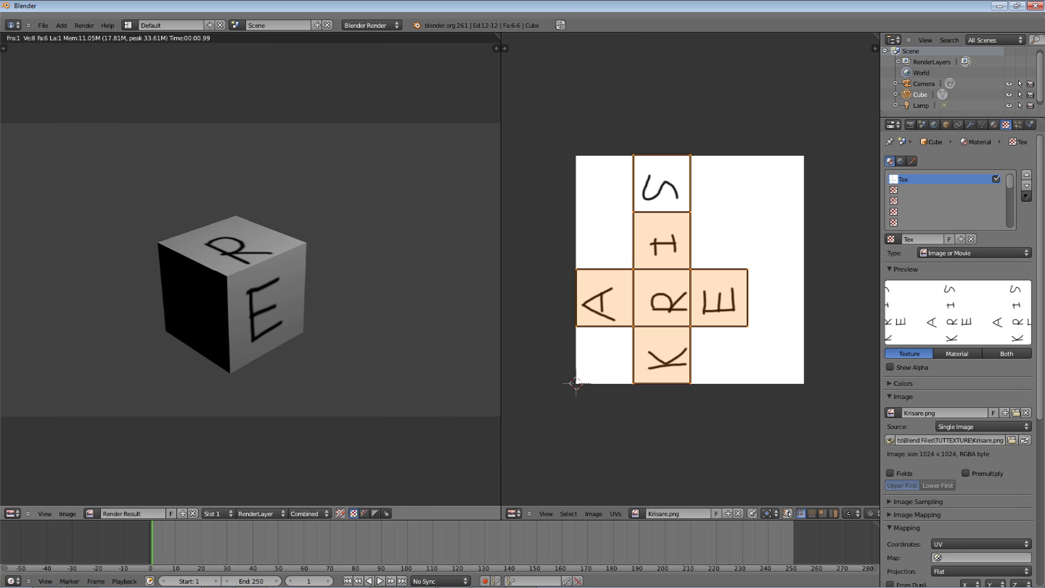
key("Escape")
Step: Duplicate the lamp in Object Mode from the camera view, offsetting the copy by about X -5.331, Y -5.028, Z 0.945
scroll(294, 269, "down", 5)
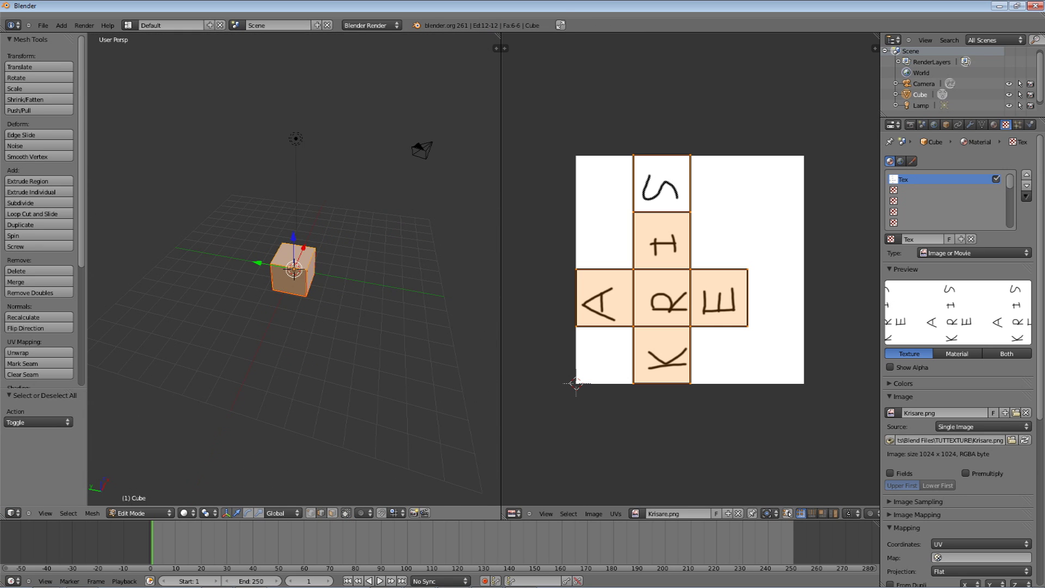
key("Tab")
right_click(296, 139)
middle_click_drag(295, 138, 202, 179)
key("KP_0")
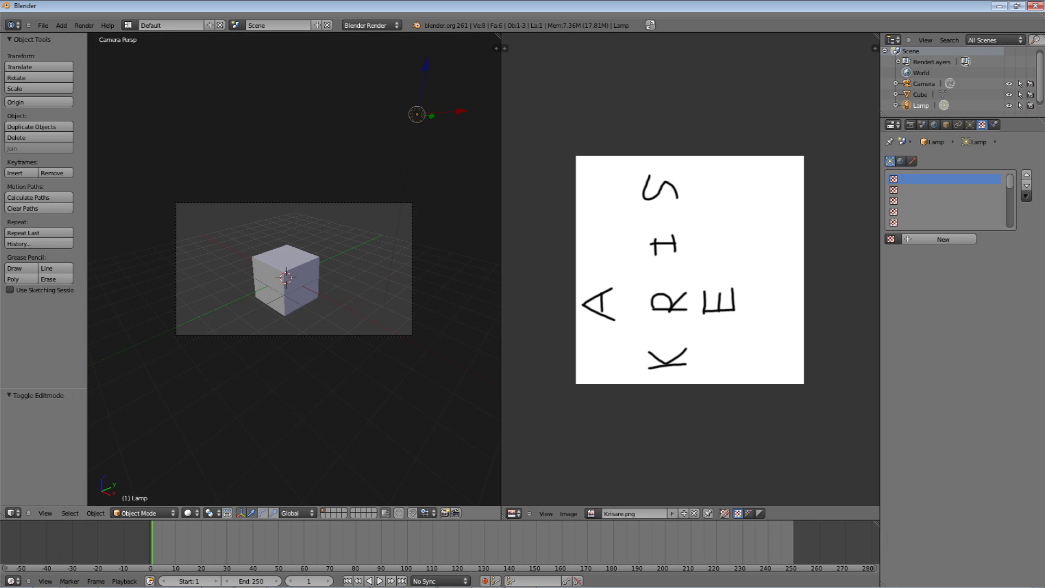
key("shift+d")
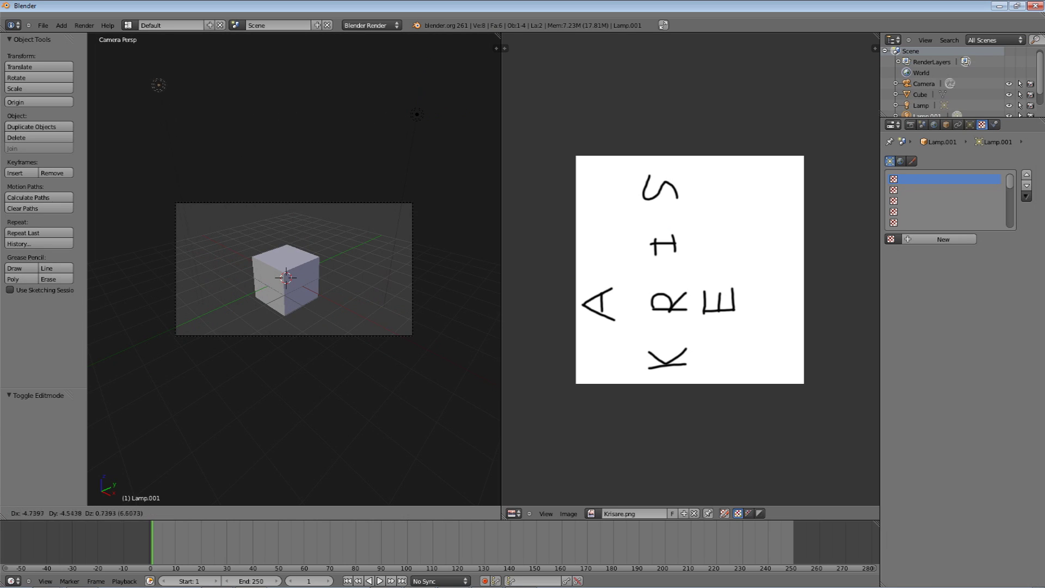
key("Return")
Step: Render the textured cube again with the second lamp lighting it, and return to the 3D view
left_click(84, 25)
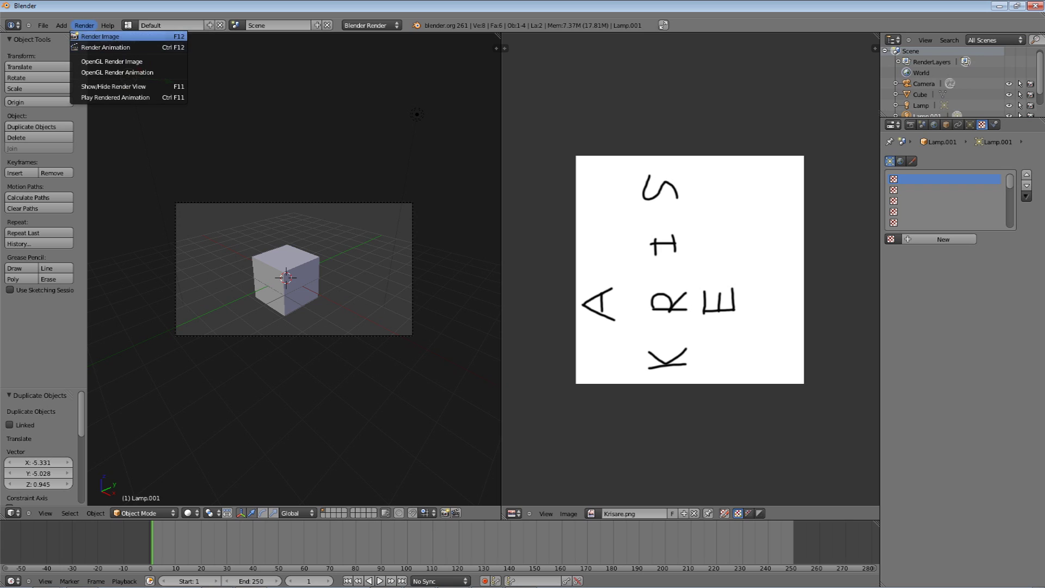
left_click(104, 34)
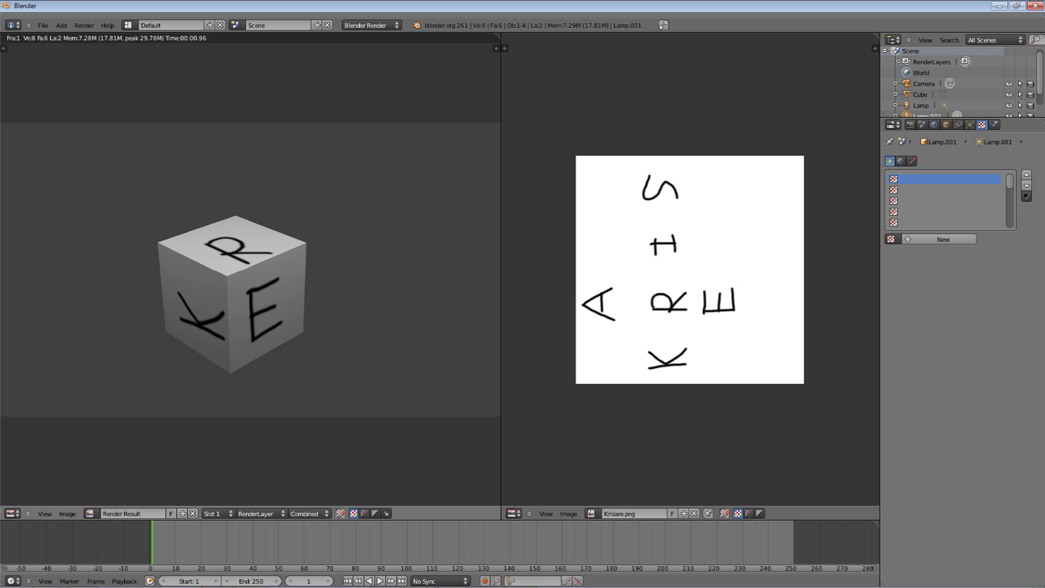
key("Escape")
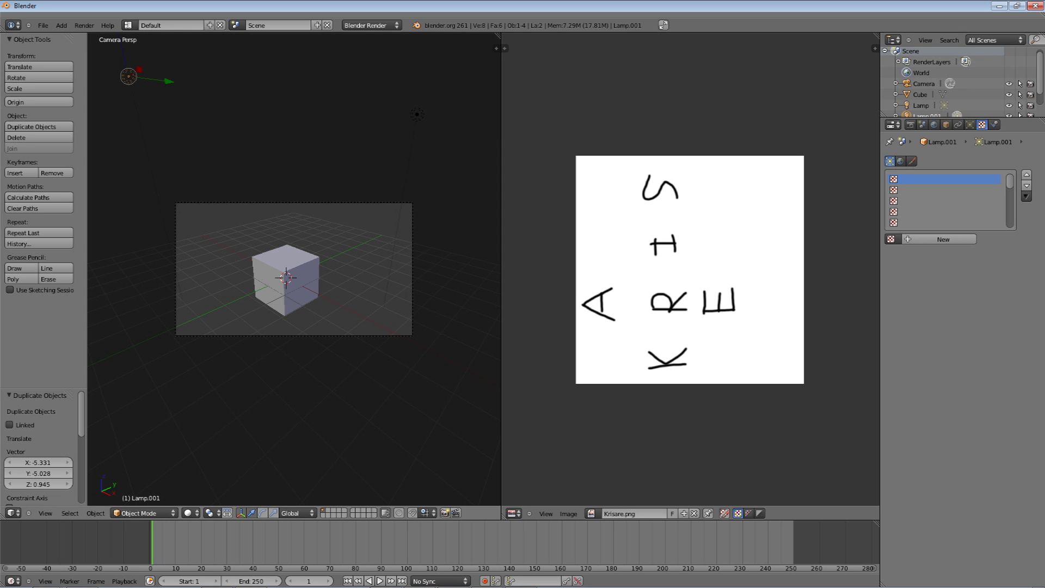
middle_click_drag(294, 269, 373, 261)
scroll(294, 270, "up", 4)
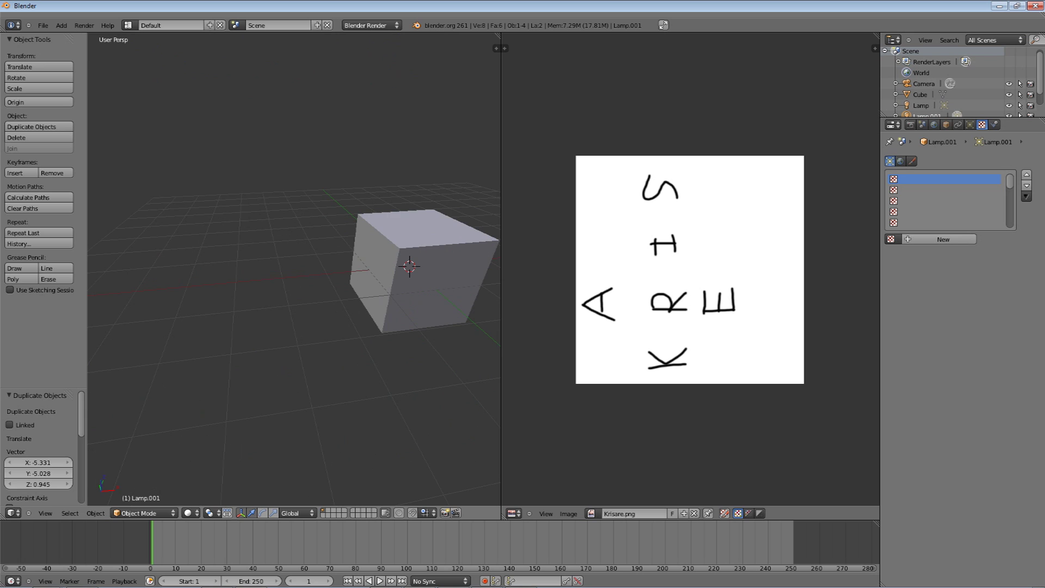
middle_click_drag(294, 269, 202, 260)
scroll(294, 266, "down", 5)
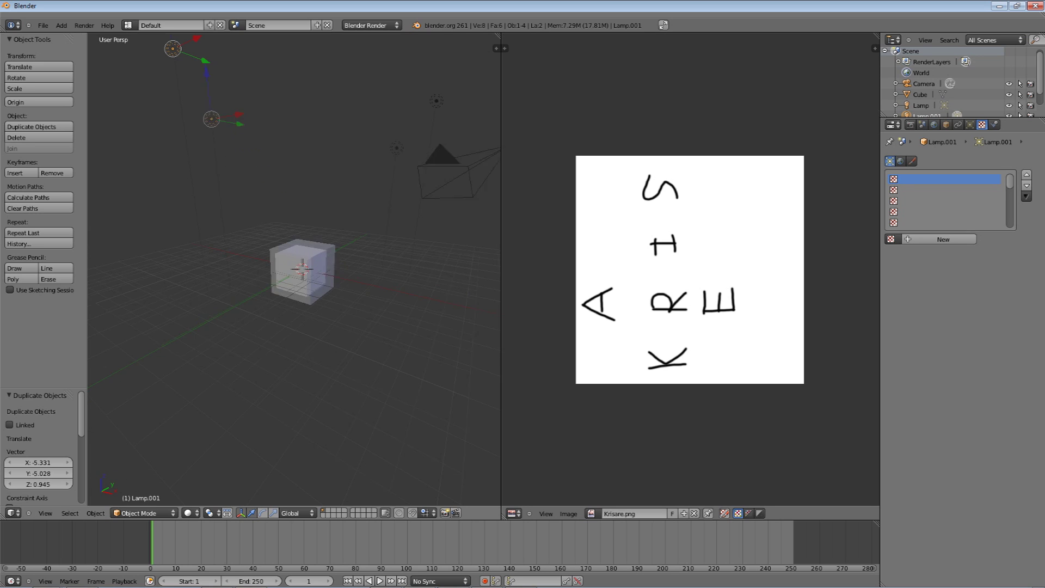
scroll(302, 270, "up", 7)
scroll(315, 269, "down", 2)
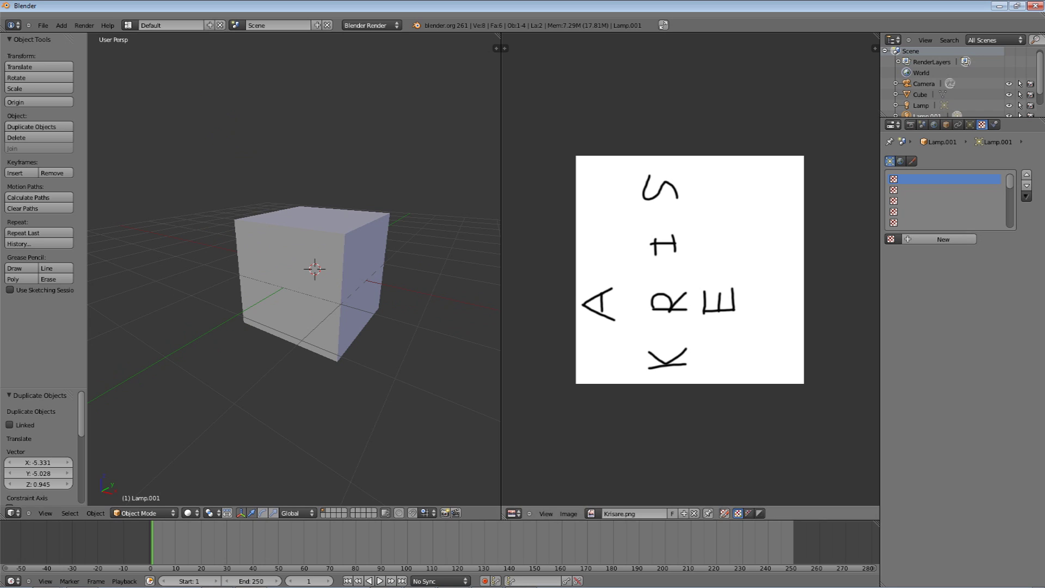
Step: Open Ganondorfminecraft.png from the Desktop folder in the UV/Image Editor
left_click(569, 514)
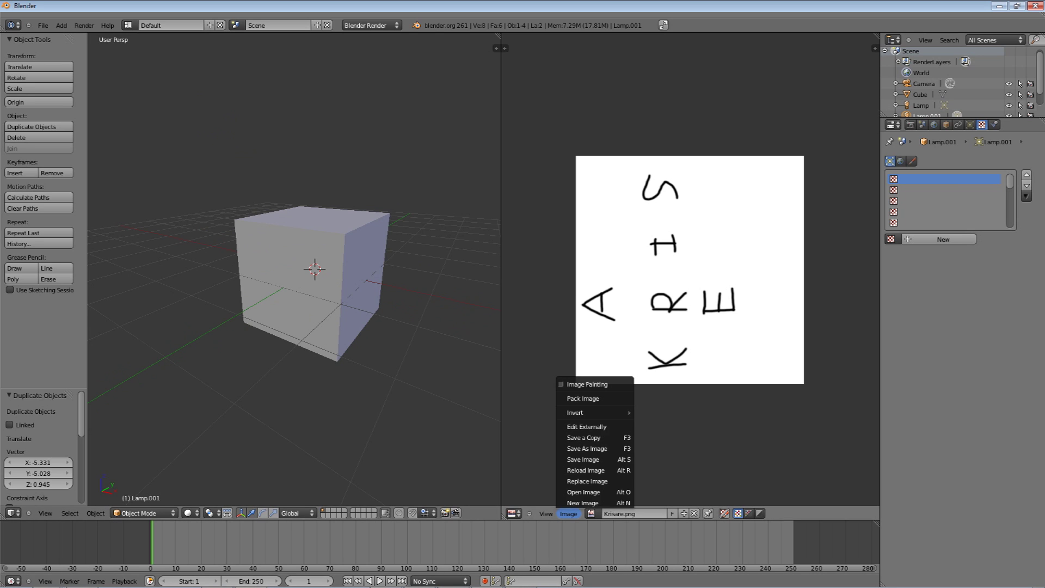
left_click(583, 491)
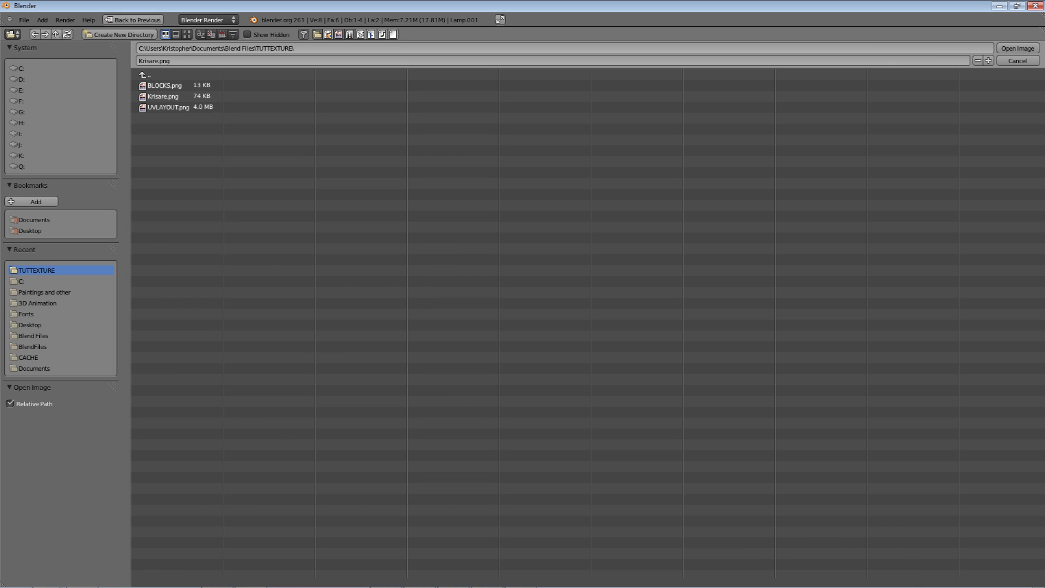
left_click(29, 230)
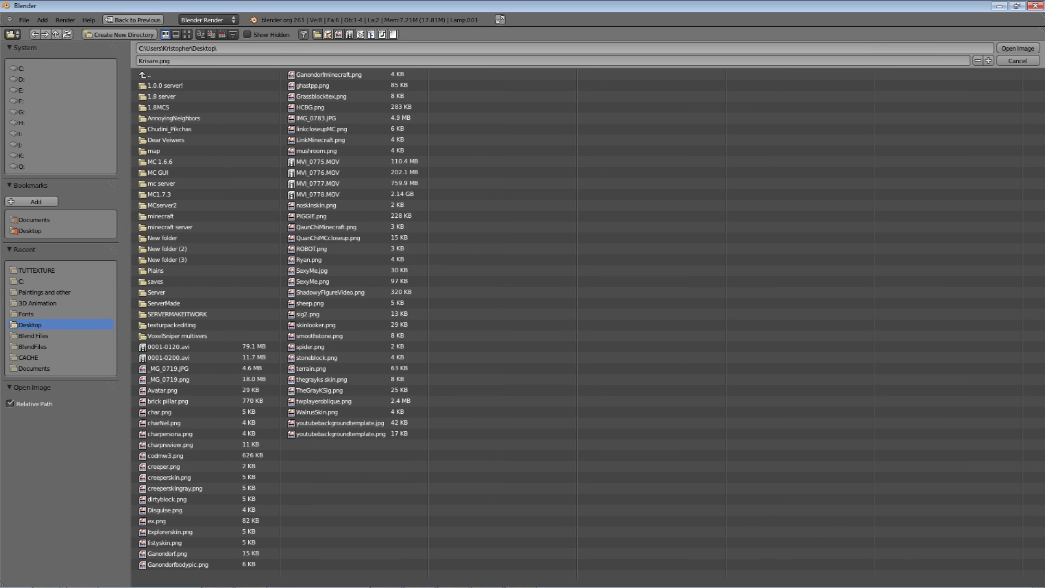
left_click(328, 74)
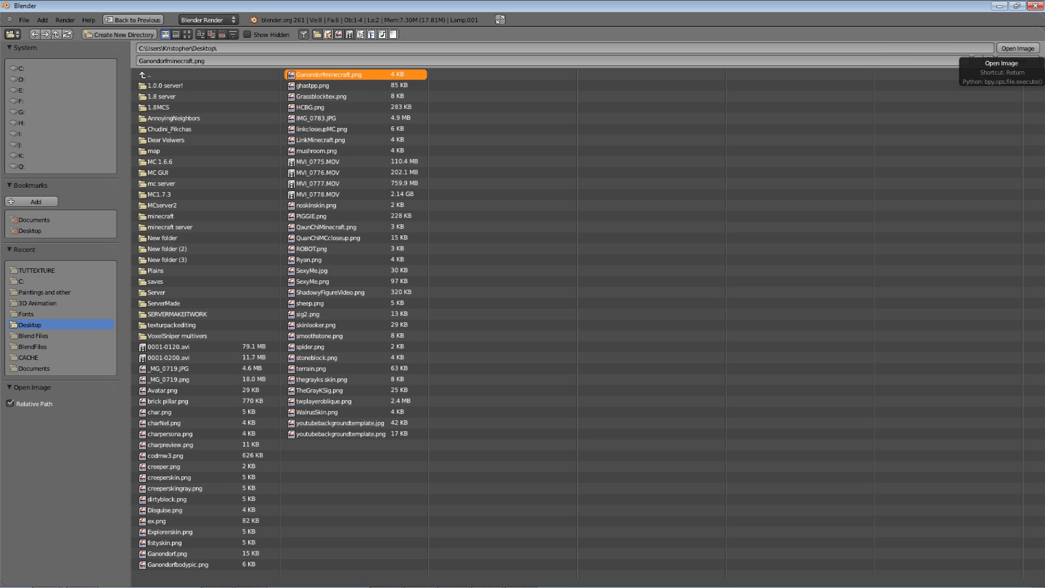
left_click(1017, 48)
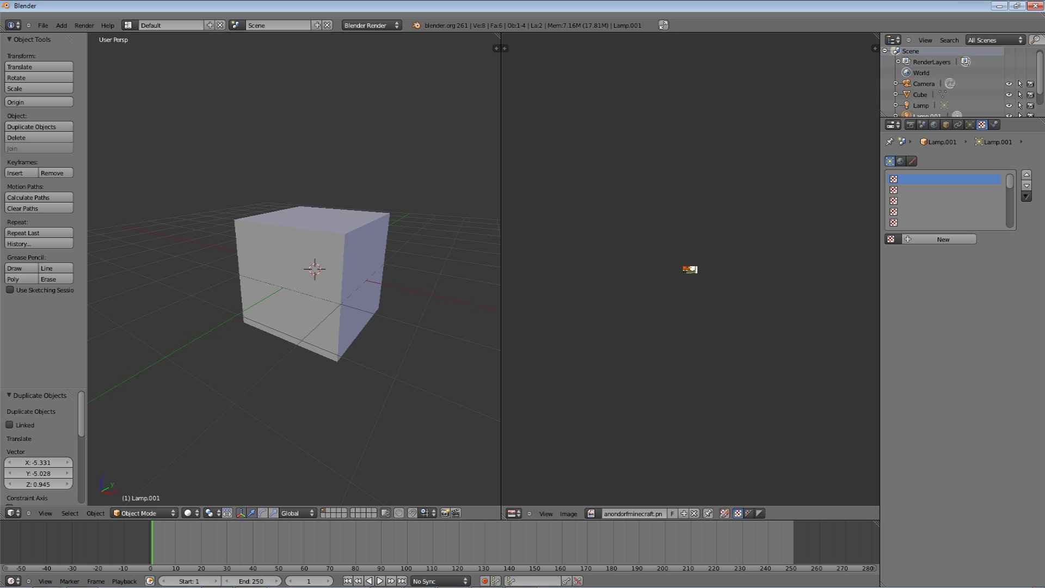
scroll(690, 269, "up", 14)
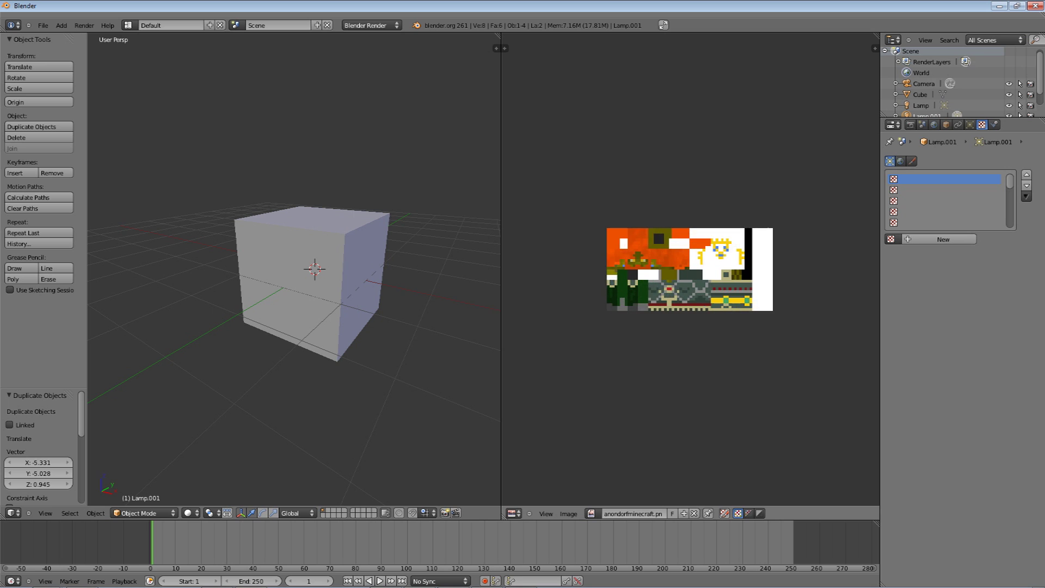
scroll(690, 269, "up", 3)
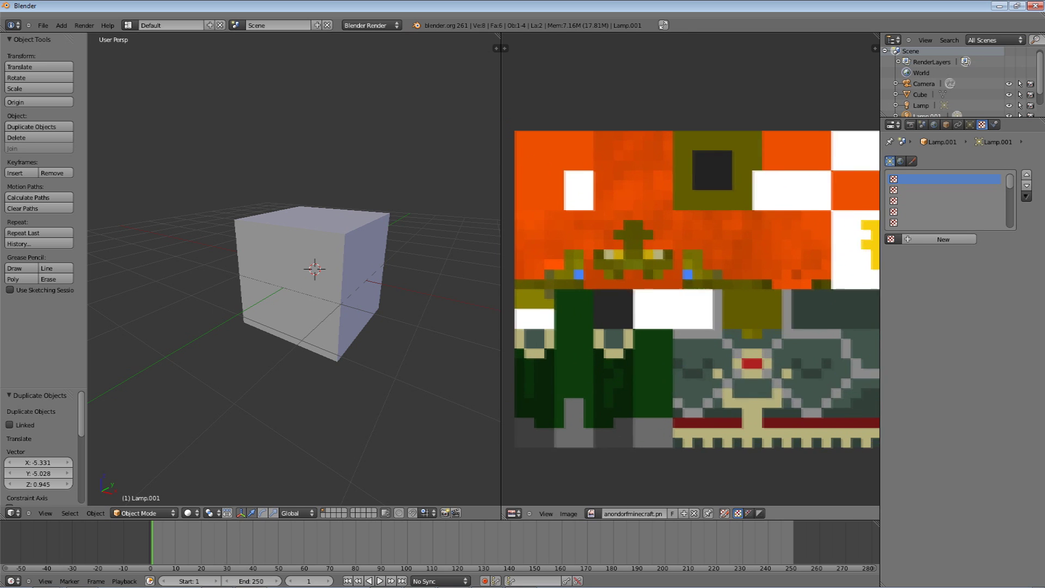
middle_click_drag(689, 269, 670, 281)
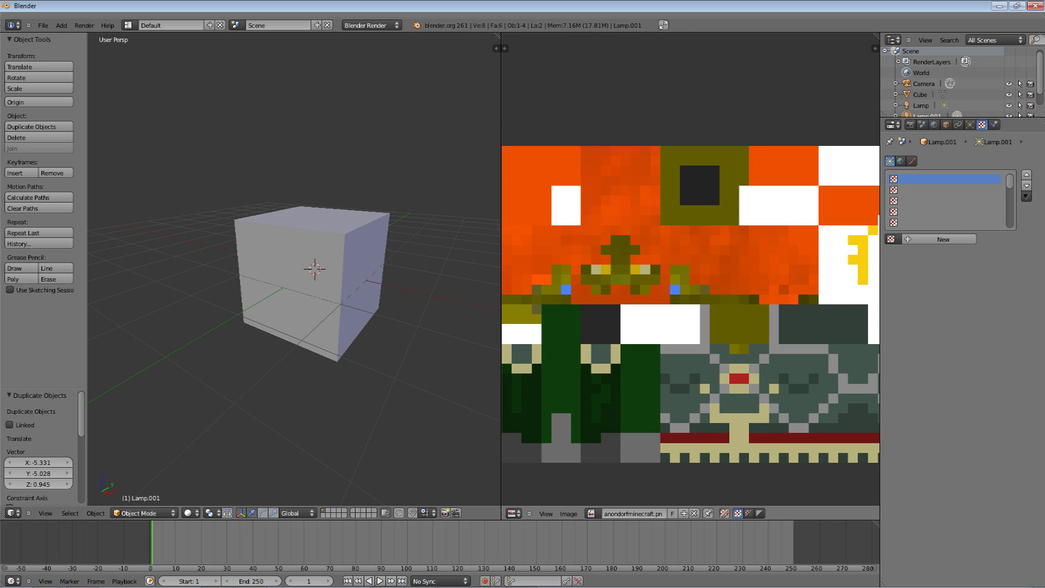
Step: Select the cube, enter Edit Mode and assign Ganondorfminecraft.png to its UV layout
right_click(332, 275)
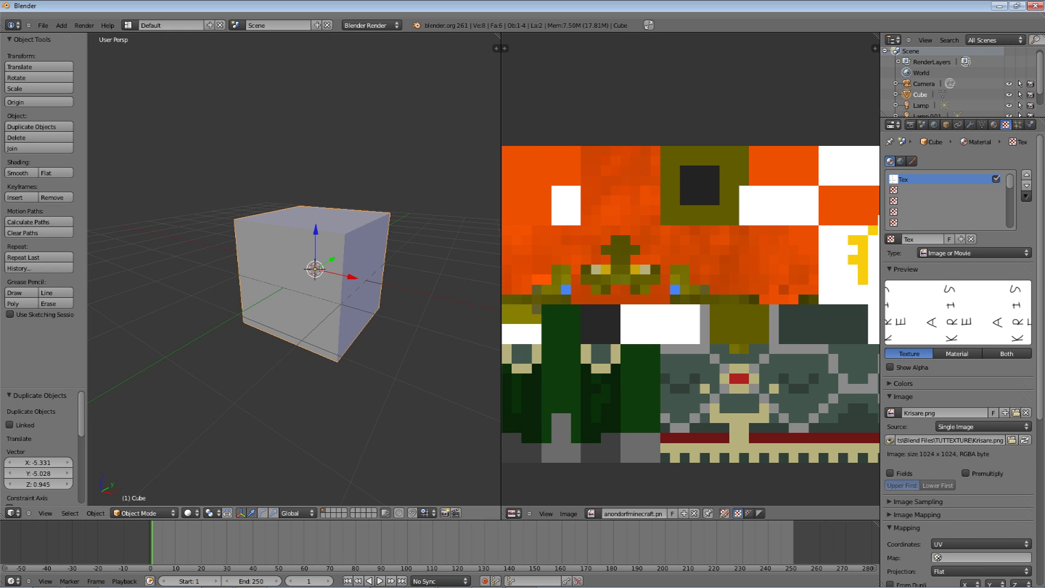
key("Tab")
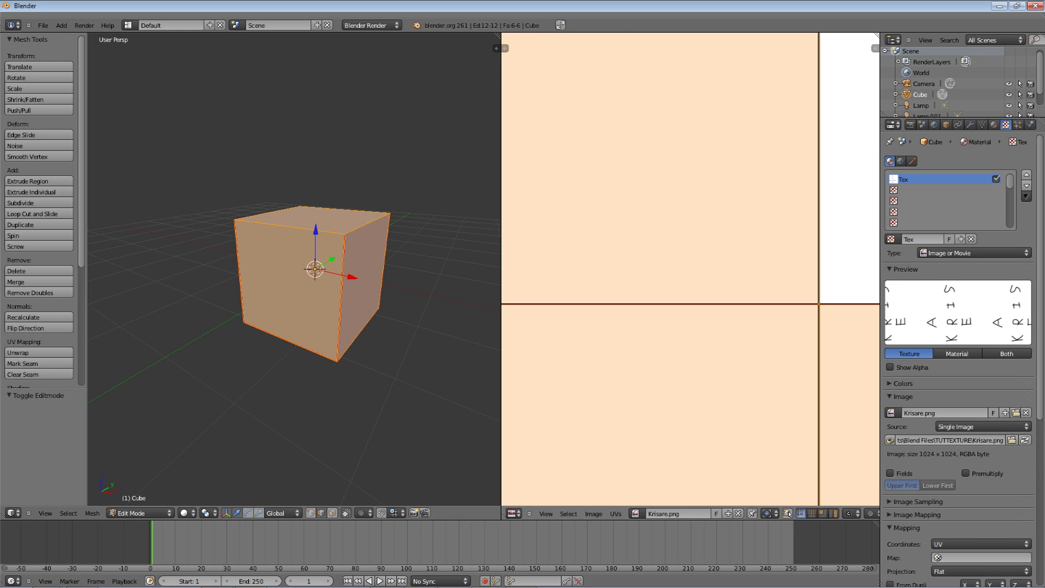
left_click(634, 514)
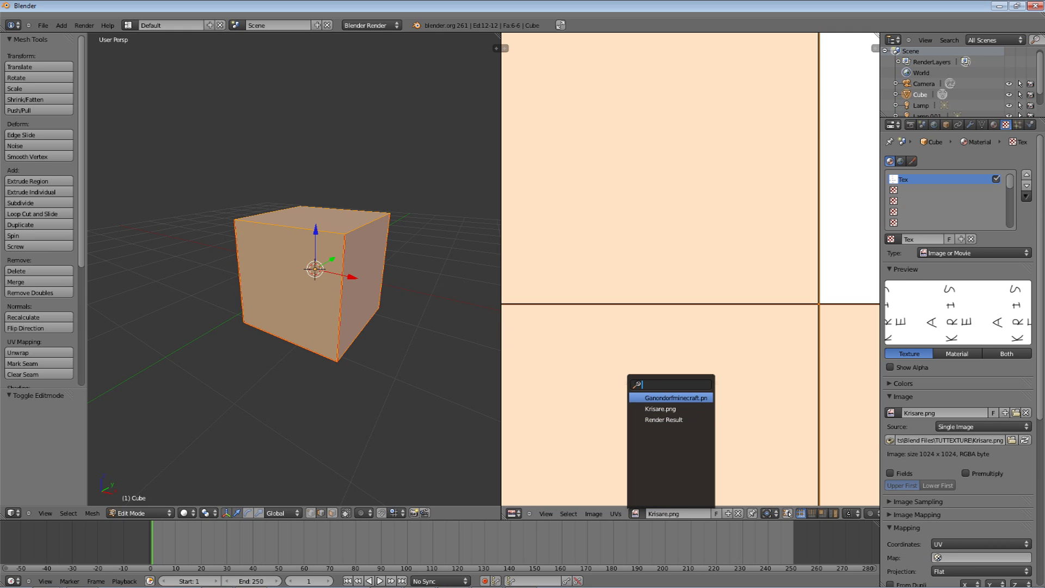
left_click(675, 397)
scroll(690, 270, "down", 2)
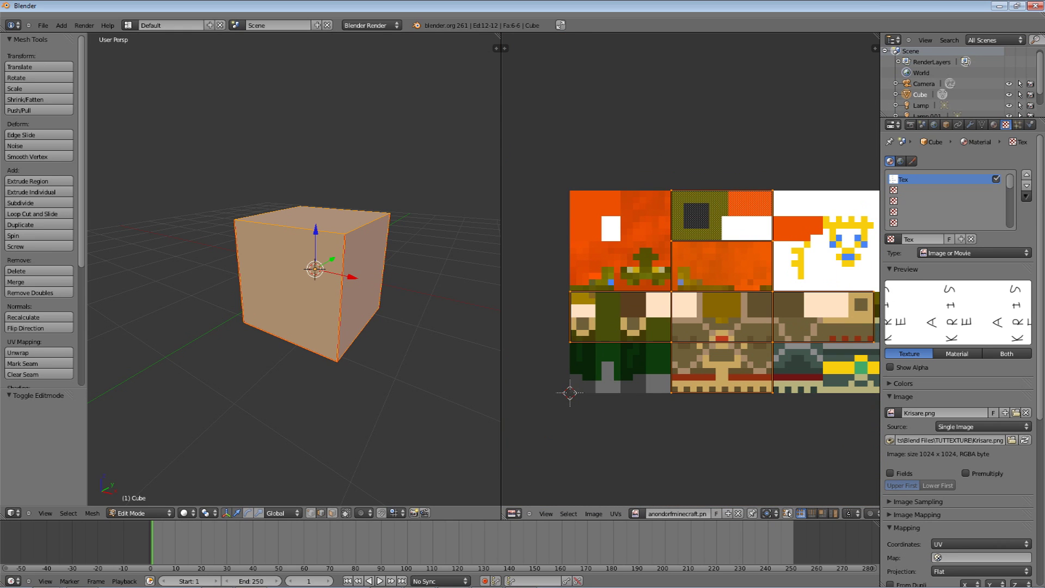
Step: Unwrap all faces of the cube again over the Ganondorfminecraft.png image
scroll(294, 269, "up", 2)
middle_click_drag(294, 269, 286, 287)
key("a")
key("a")
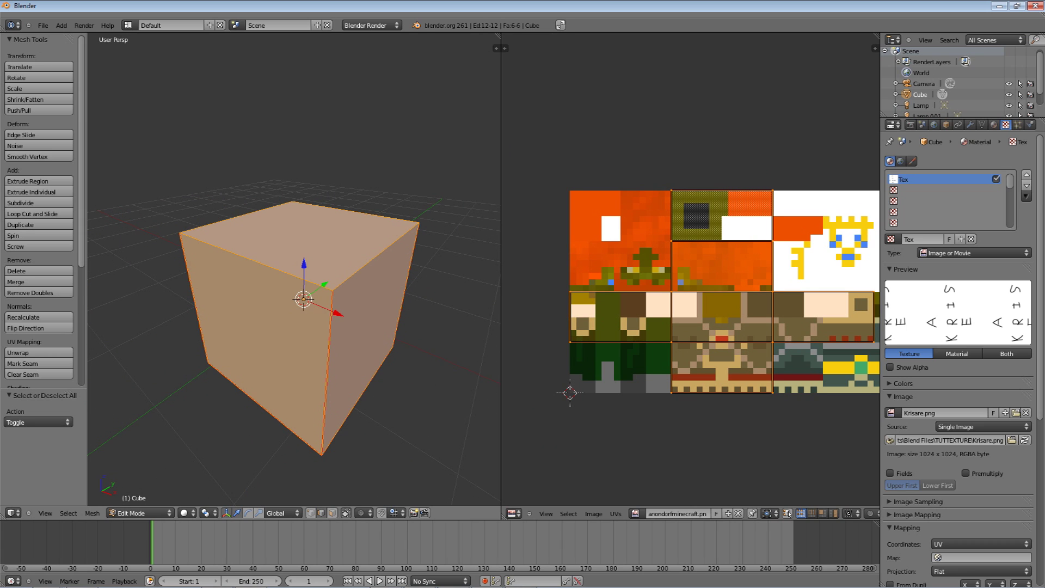
key("u")
key("Return")
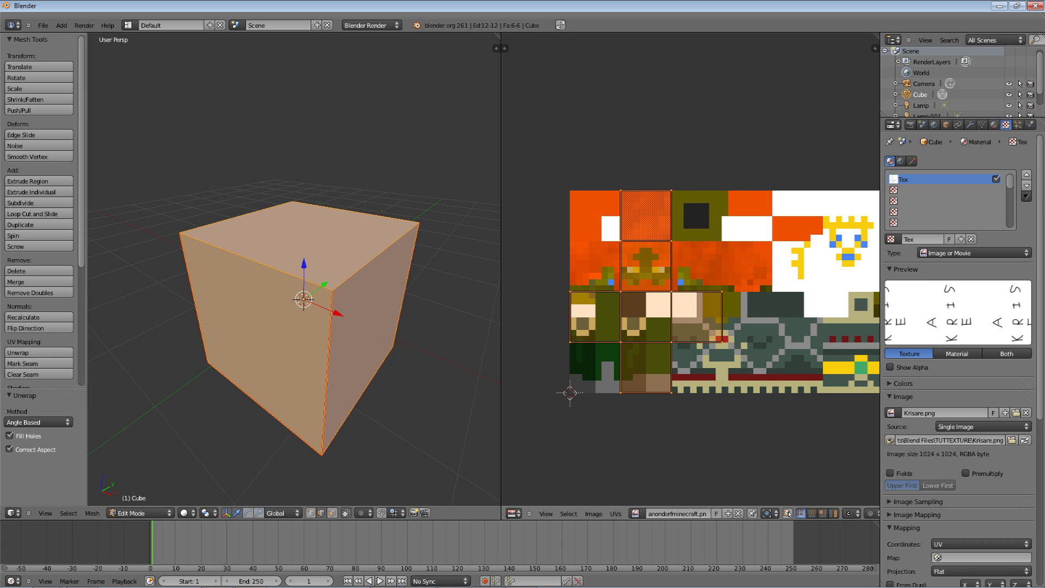
Step: Replace the material texture's image with Ganondorfminecraft.png
middle_click_drag(303, 272, 220, 283)
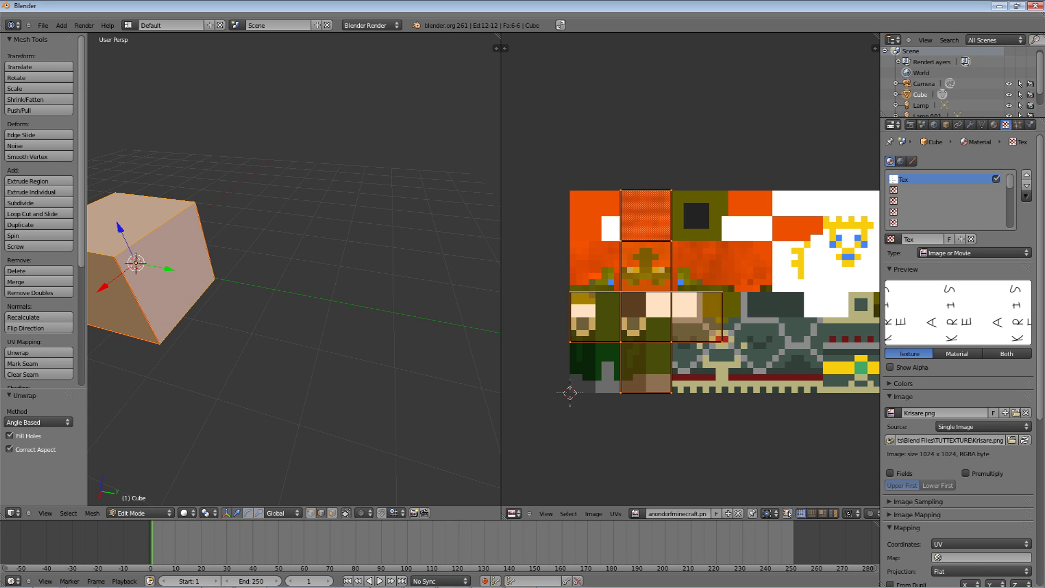
left_click(890, 413)
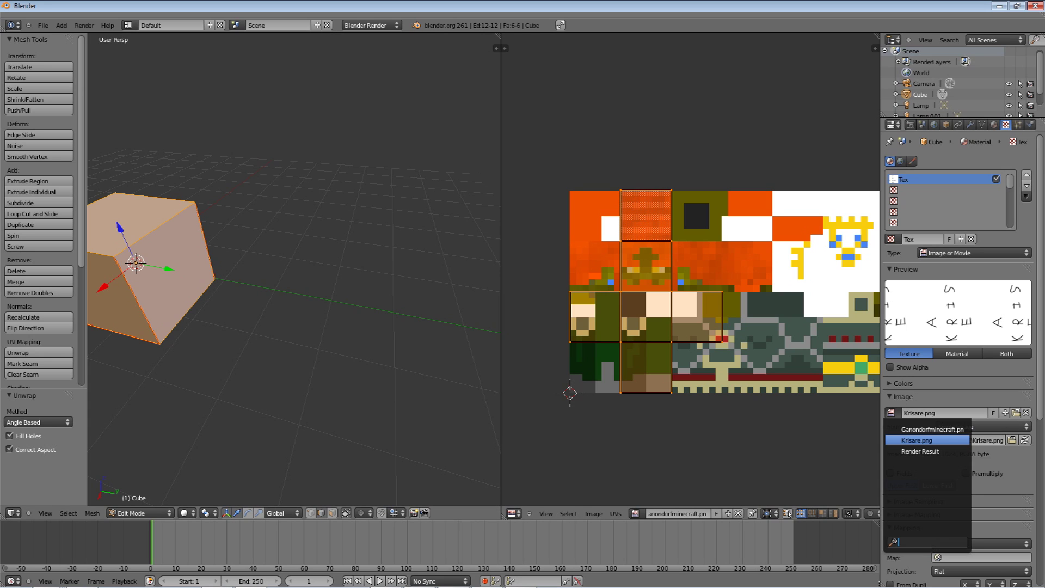
key("Return")
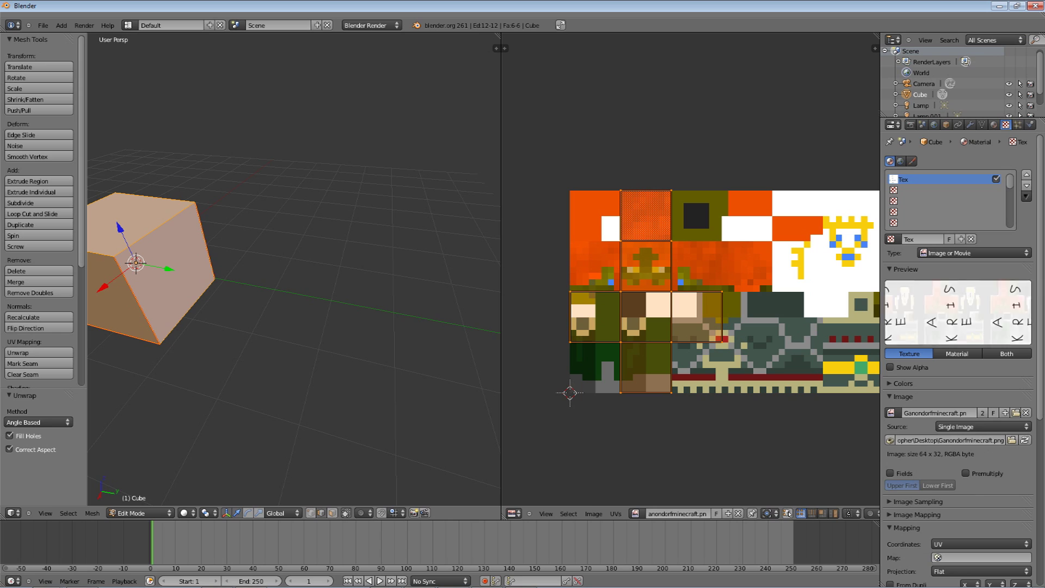
Step: Set the 3D view's shading to Textured and inspect the cube's mapped faces
middle_click_drag(218, 273, 365, 244)
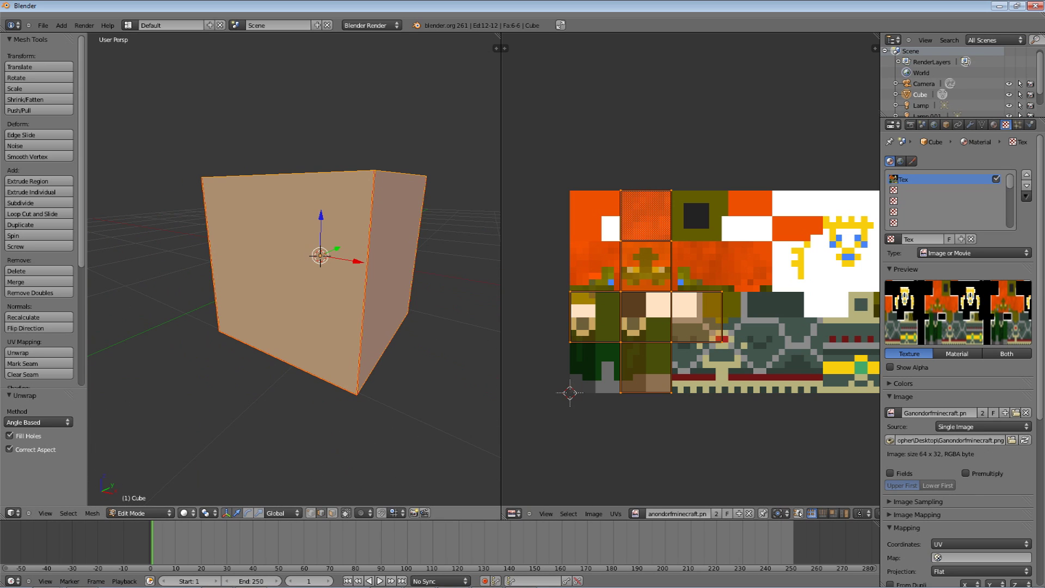
left_click(187, 513)
left_click(198, 465)
mouse_move(305, 272)
middle_mouse_down()
mouse_move(207, 348)
mouse_move(163, 261)
mouse_move(229, 229)
mouse_move(304, 217)
mouse_move(294, 180)
mouse_move(348, 207)
mouse_move(381, 261)
middle_mouse_up()
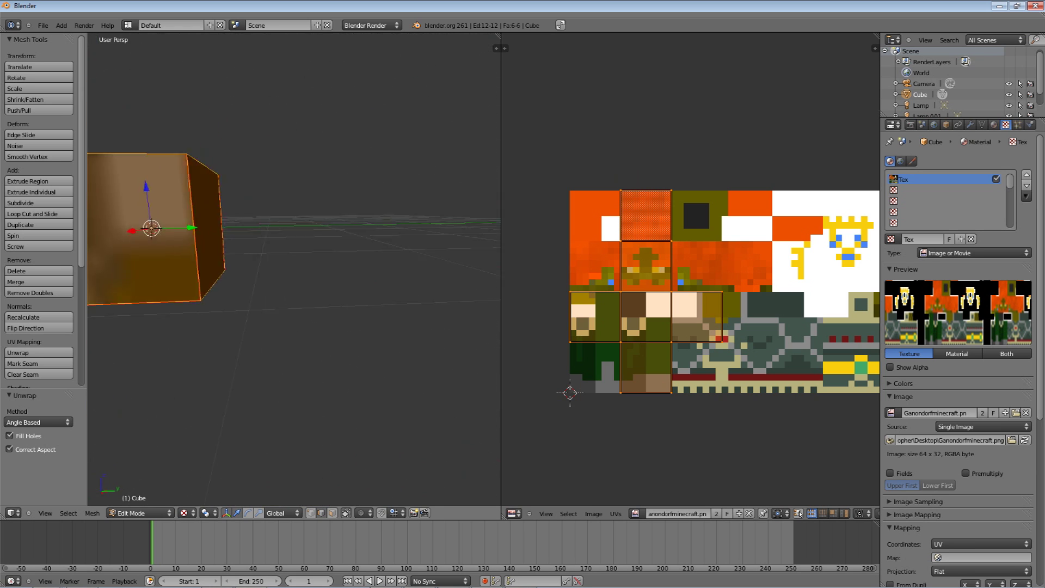
Step: Duplicate a lamp above the cube in Object Mode, offsetting the copy by about X 1.236, Y 2.118, Z -4.663
scroll(294, 268, "down", 8)
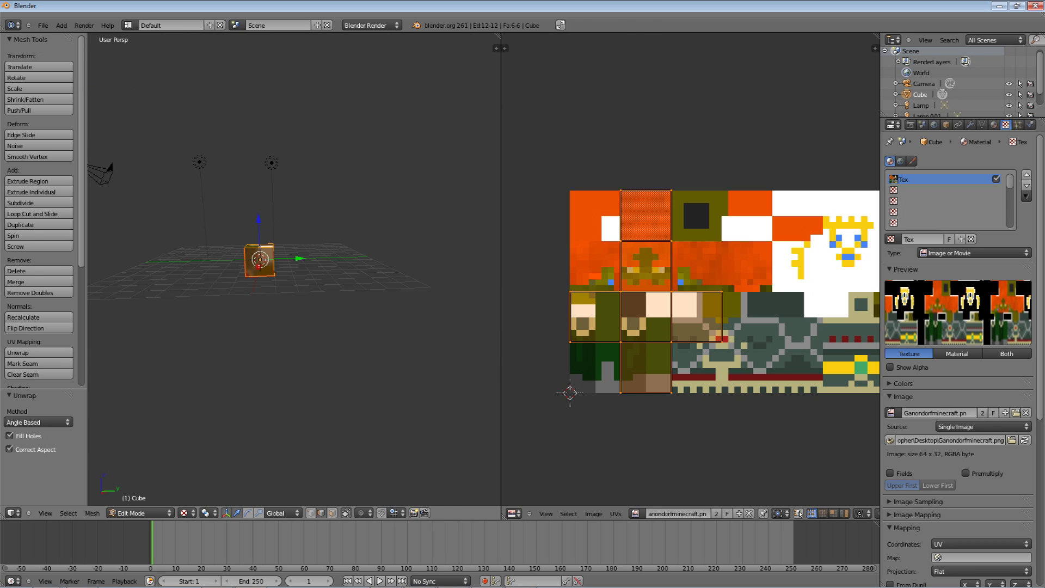
key("Tab")
right_click(271, 162)
key("shift+d")
left_click(314, 253)
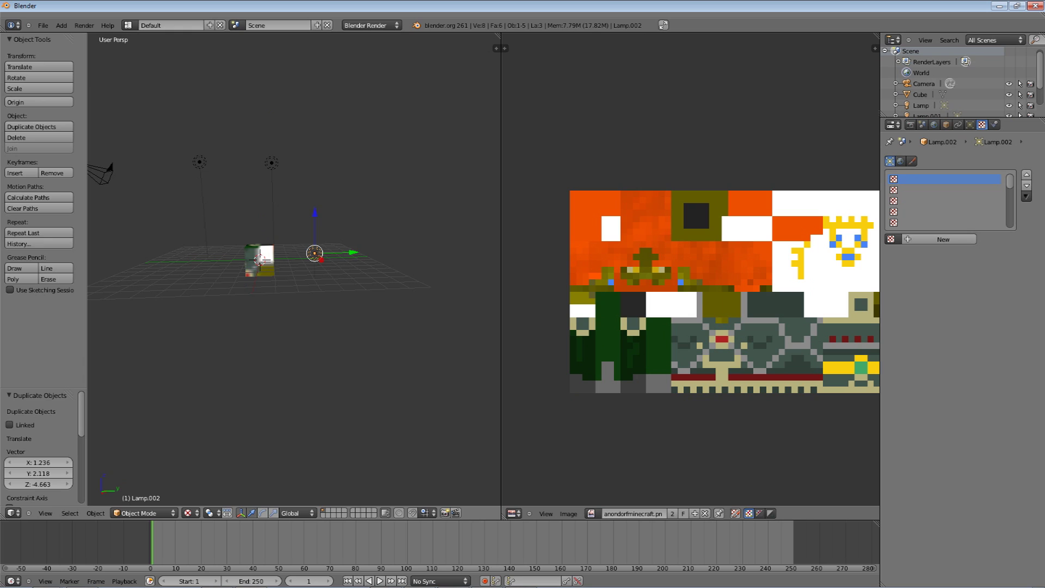
Step: Move the new lamp along the X axis by about -3.149
key("g")
key("x")
left_click(306, 245)
middle_click_drag(306, 245, 231, 252)
scroll(294, 218, "up", 8)
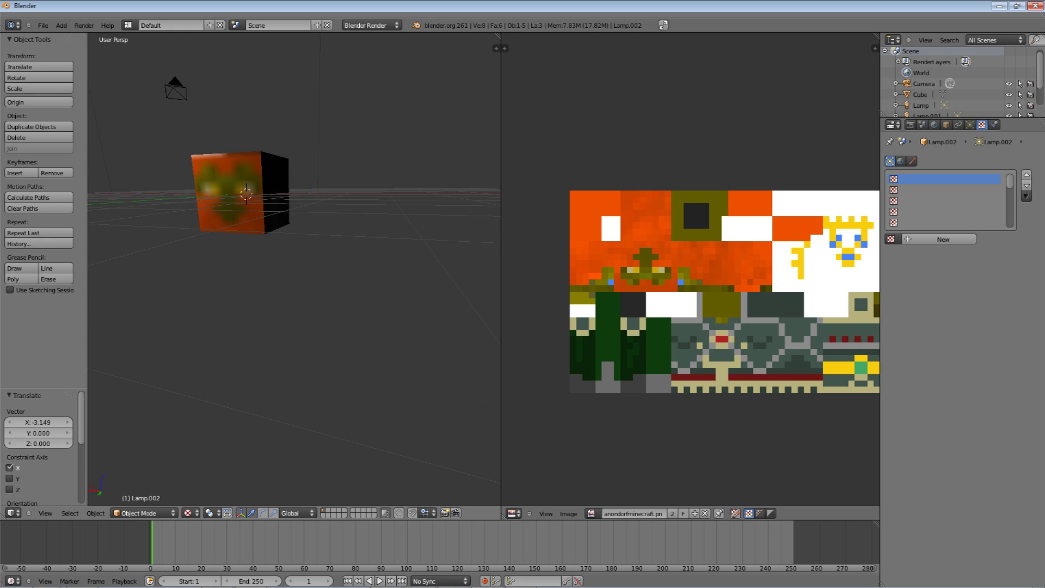
Step: Duplicate the low lamp along the X axis by about -7.389 to the opposite side of the cube
middle_click_drag(294, 245, 307, 267)
middle_click_drag(245, 228, 318, 269, "shift")
scroll(294, 245, "down", 3)
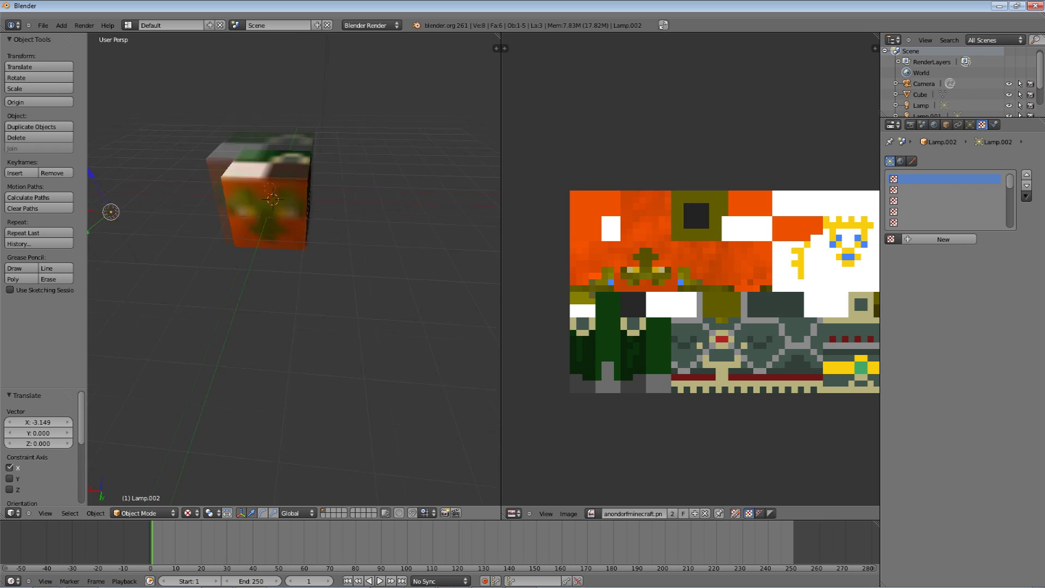
key("shift+d")
key("x")
left_click(430, 252)
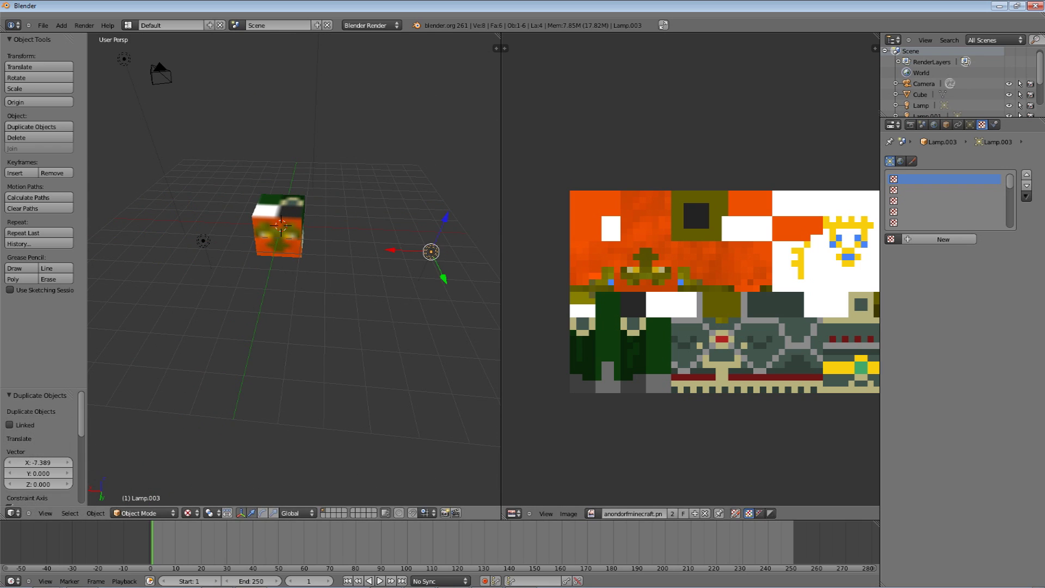
Step: Move the new lamp beside the cube along the Y axis by about -2.911
key("g")
key("y")
left_click(473, 243)
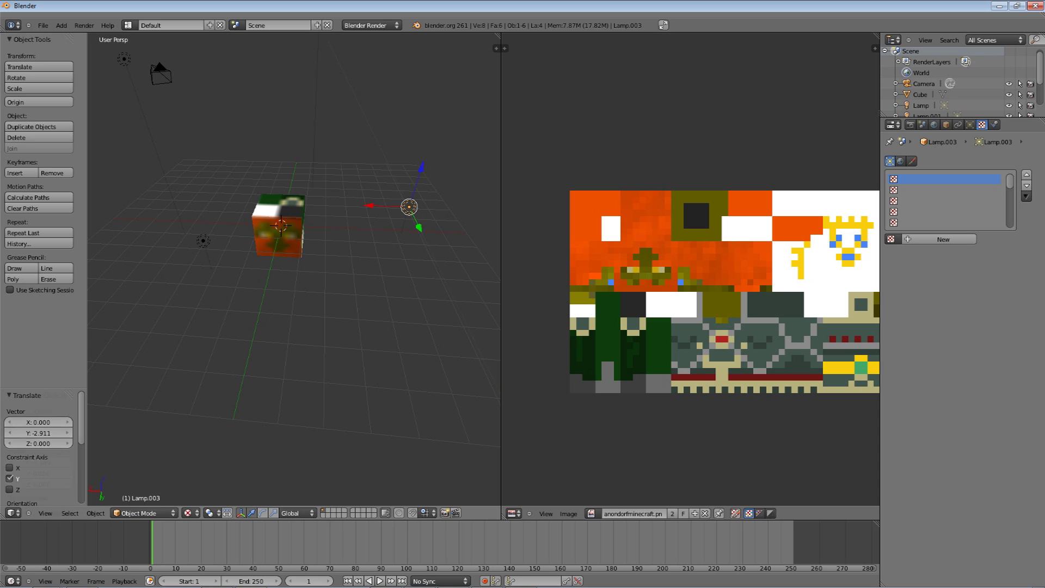
key("shift+s")
key("Escape")
Step: Duplicate the lamp along the Z axis by about -14.929 and shift the copy along X by about 7.160
key("shift+d")
key("z")
left_click(354, 380)
key("g")
key("x")
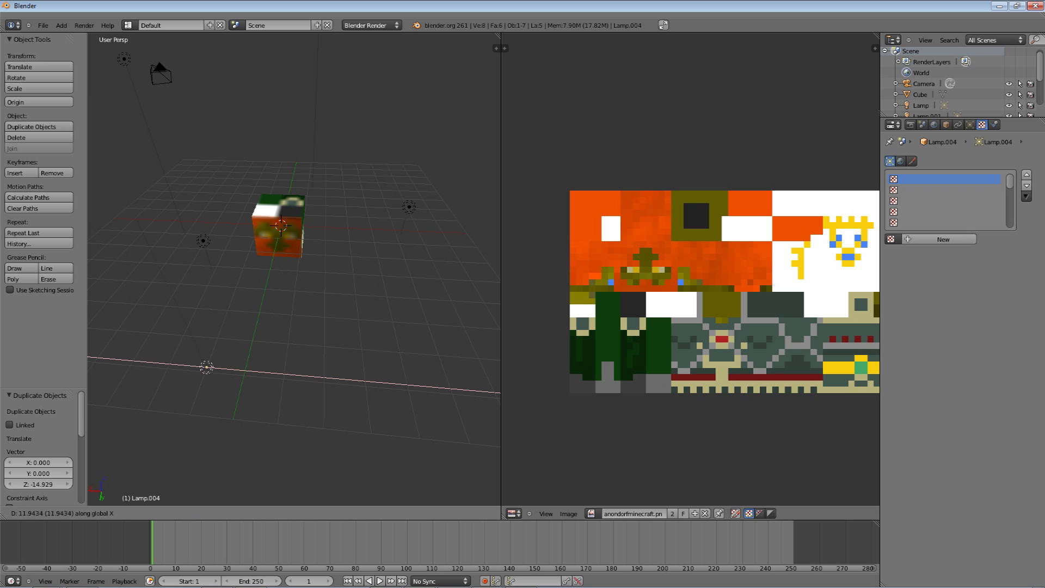
left_click(264, 373)
Step: Put the cube into Edit Mode with all of its geometry selected and clear the seams from every edge
middle_click_drag(263, 374, 217, 343)
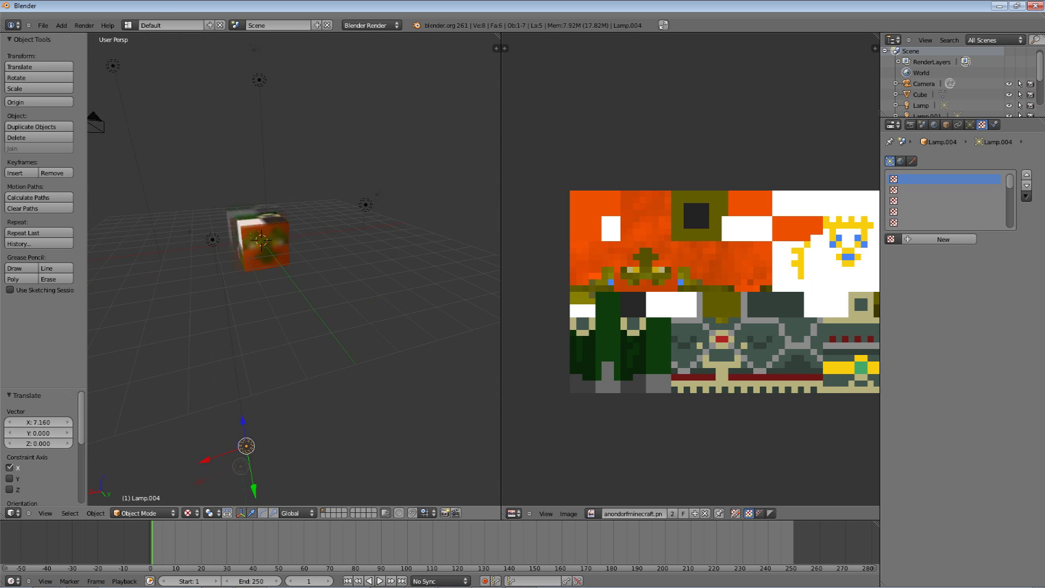
scroll(294, 273, "up", 5)
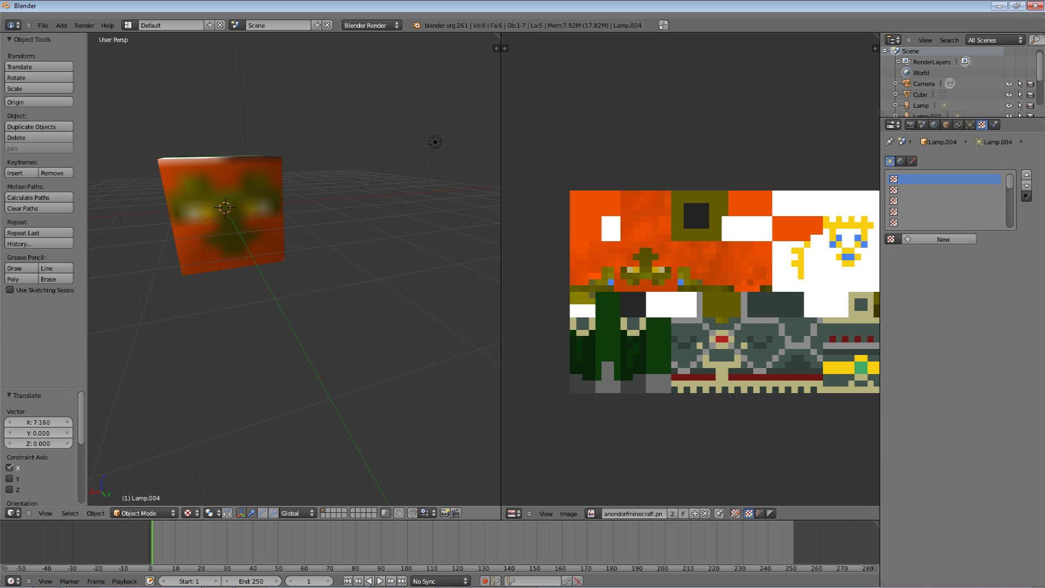
right_click(225, 213)
key("Tab")
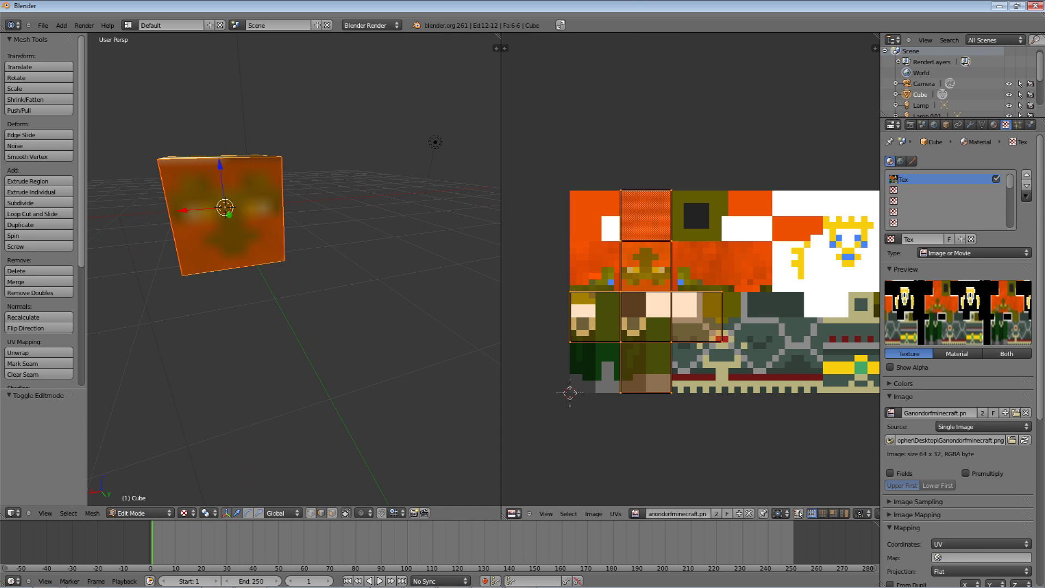
right_click(621, 190)
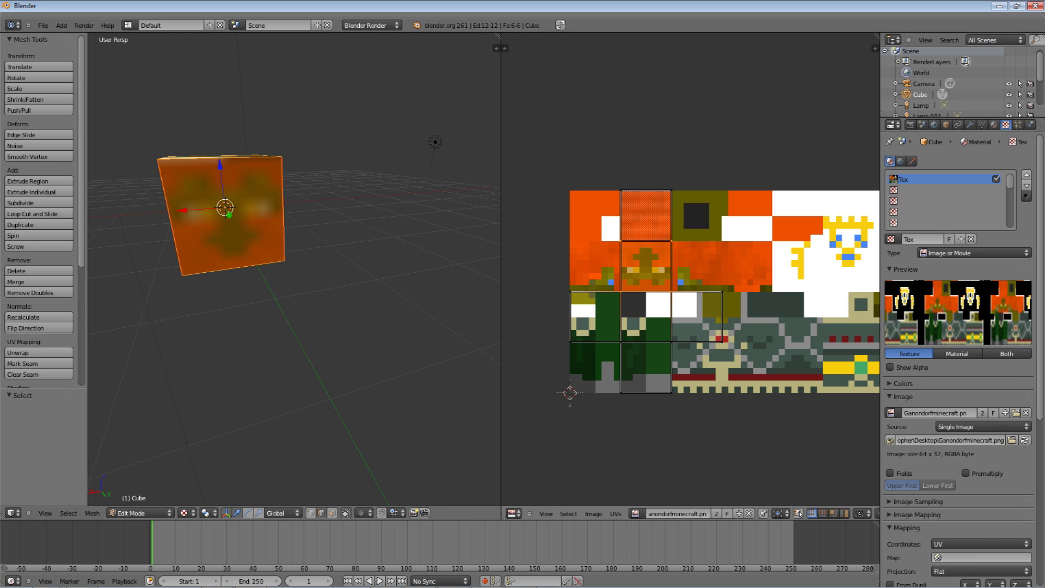
middle_click_drag(294, 234, 459, 277)
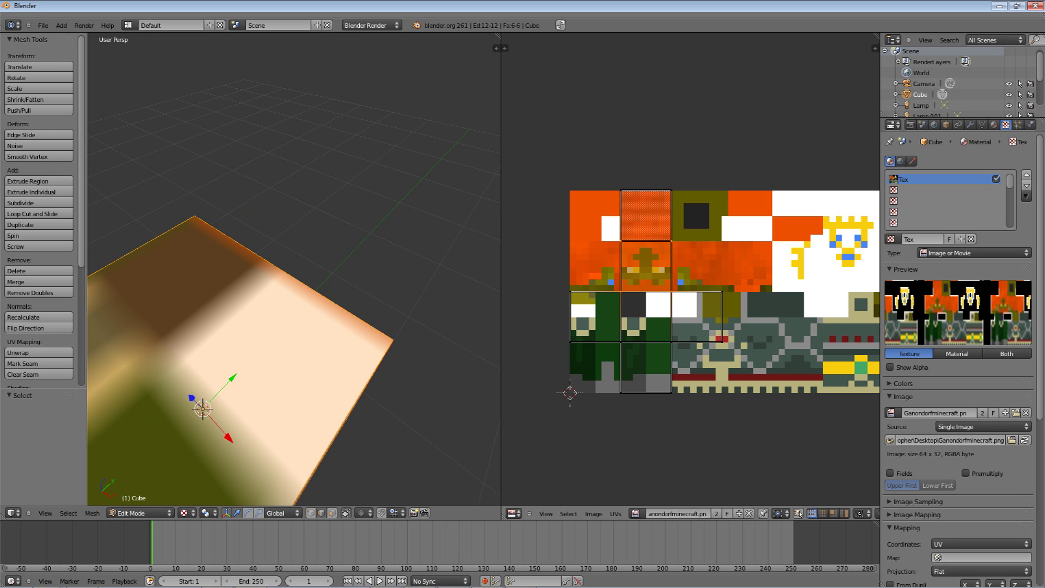
middle_click_drag(294, 278, 338, 191)
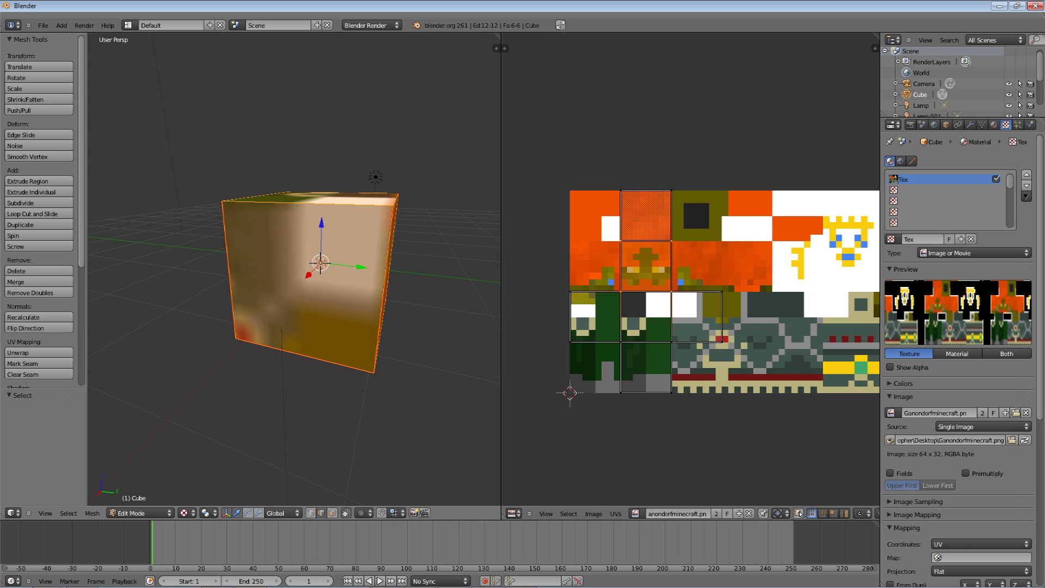
key("ctrl+e")
left_click(326, 372)
Step: Deselect everything, then select the four edges around the cube's top face
middle_click_drag(327, 373, 241, 352)
key("a")
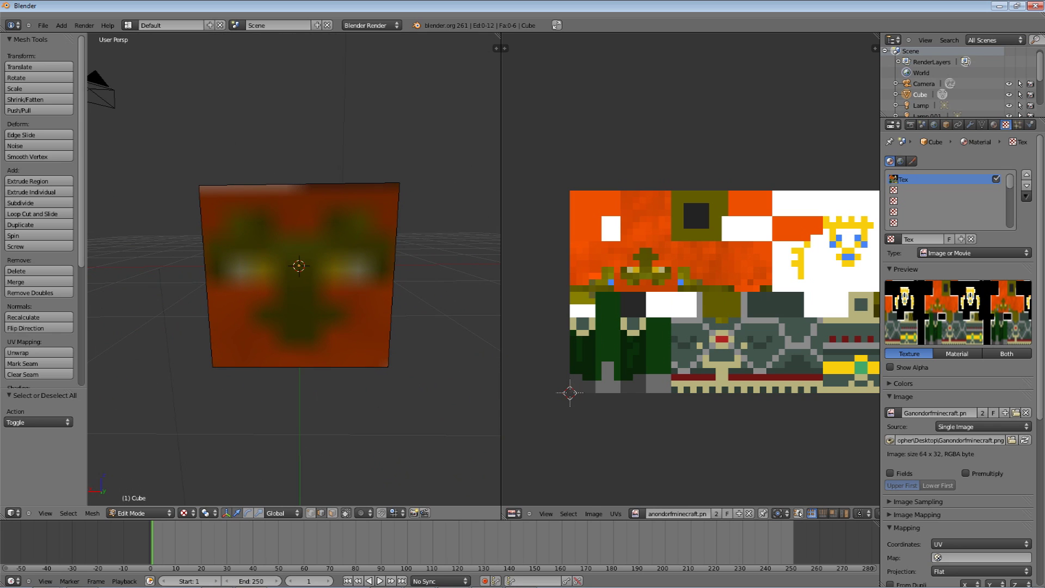
right_click(299, 185)
middle_click_drag(299, 185, 257, 212)
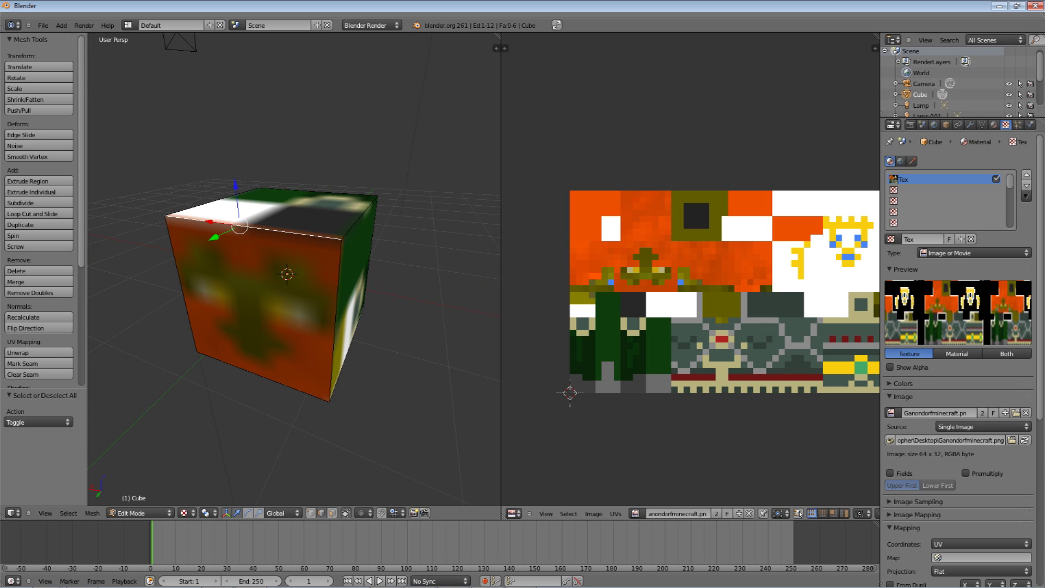
right_click(359, 217, "shift")
right_click(318, 191, "shift")
right_click(212, 202, "shift")
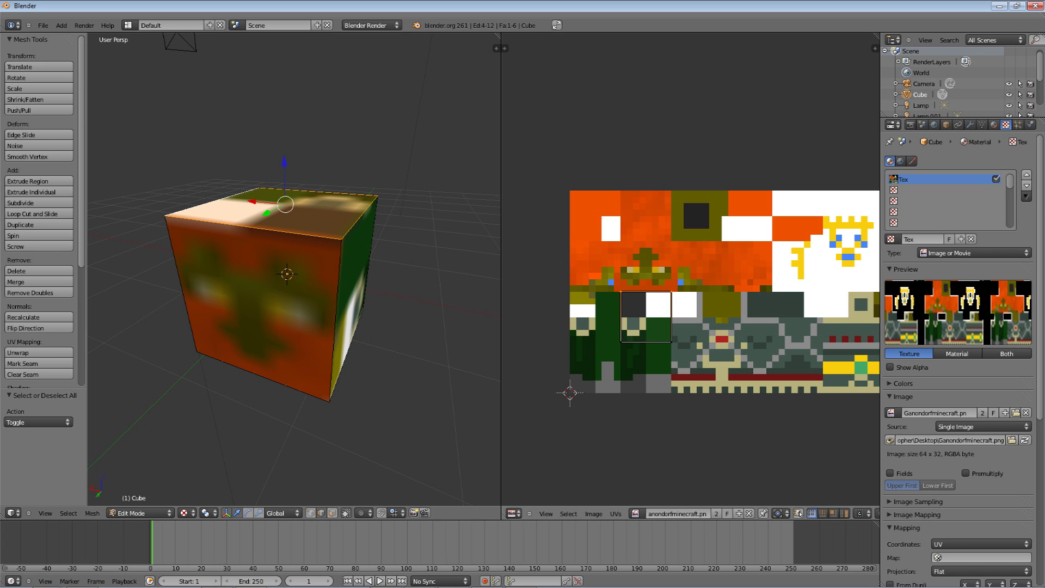
middle_click_drag(327, 272, 207, 268)
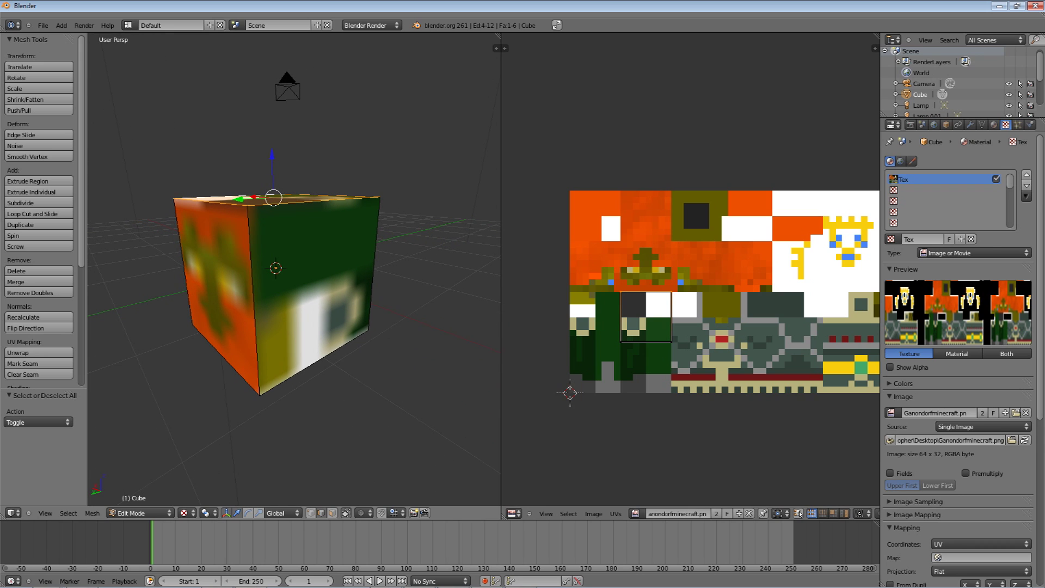
right_click(252, 276, "shift")
key("ctrl+z")
middle_click_drag(252, 276, 326, 266)
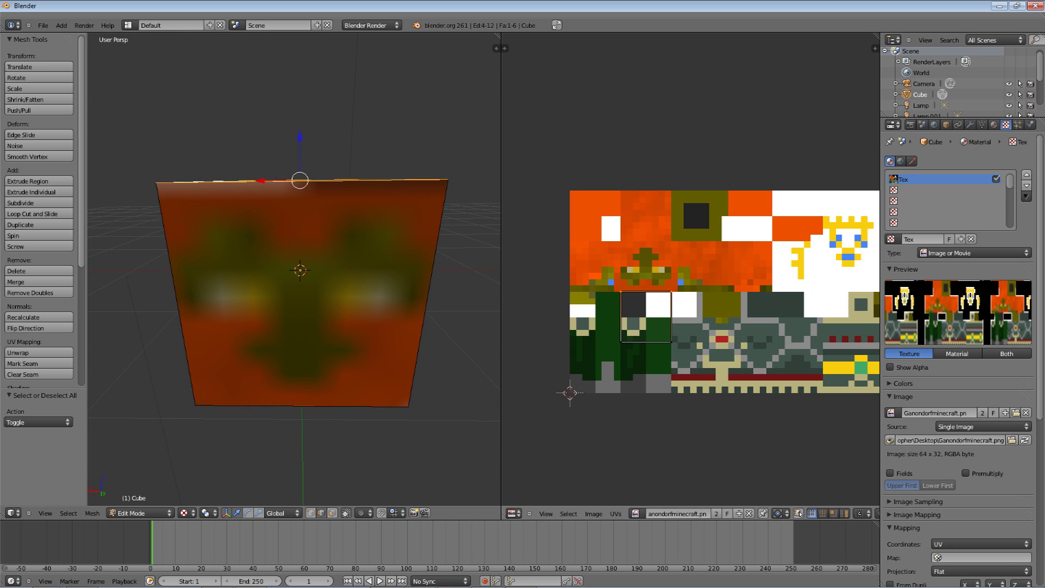
middle_click_drag(414, 267, 255, 269)
right_click(290, 294)
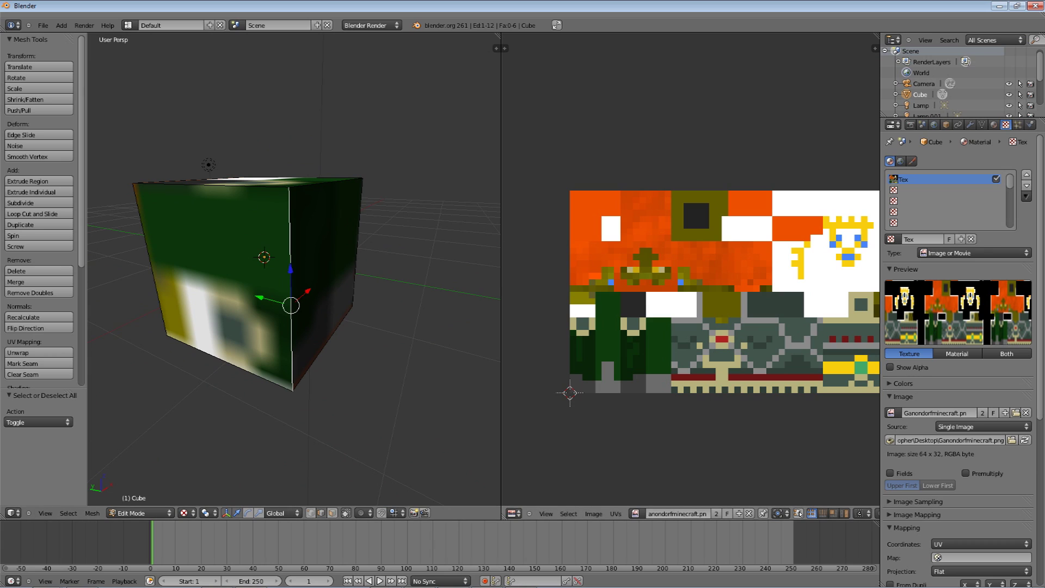
key("ctrl+z")
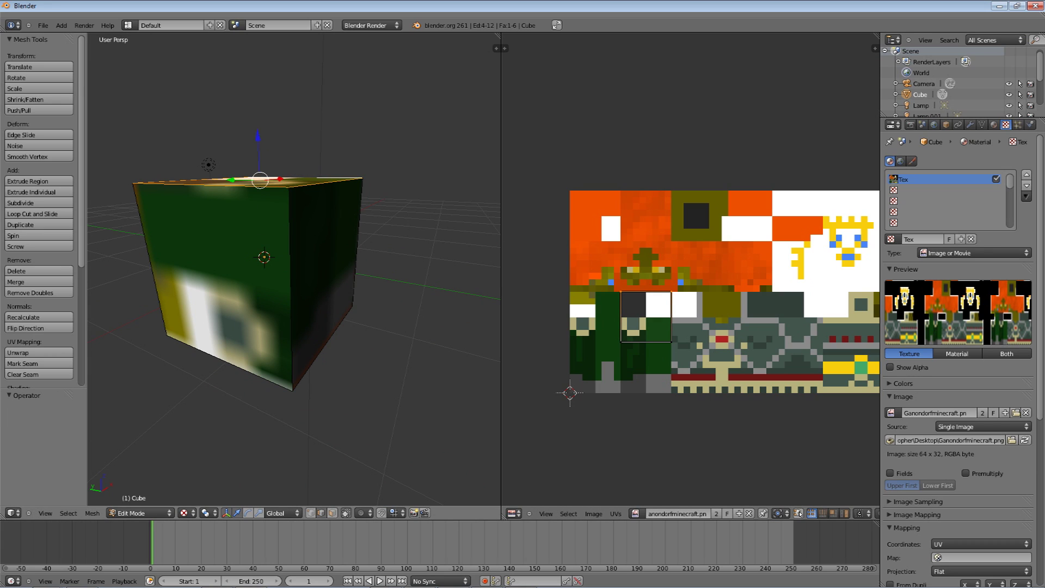
Step: Add a rear vertical edge and the three bottom edges not under the face image, and mark the selection as seams
right_click(357, 242, "shift")
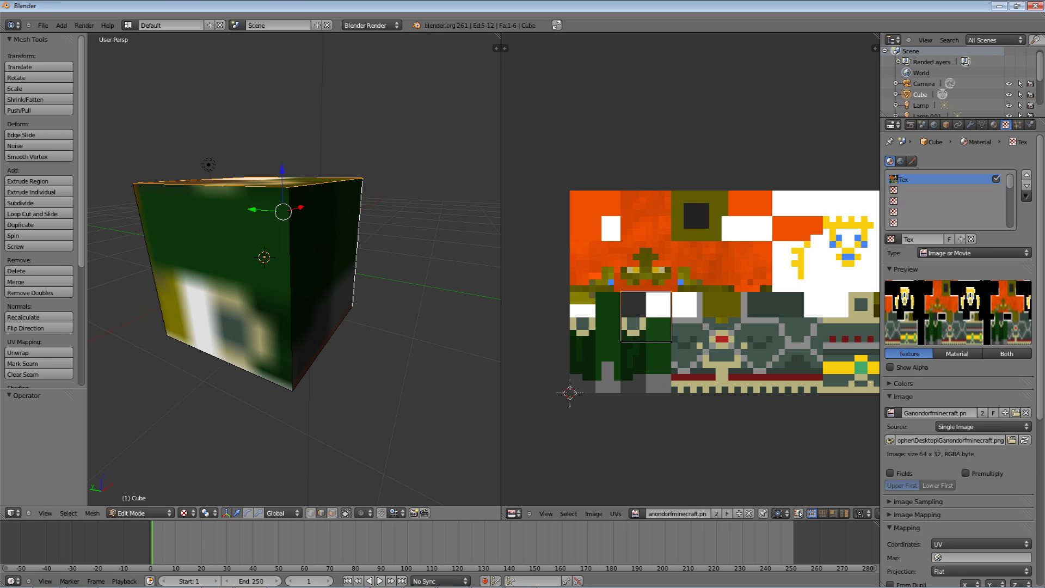
middle_click_drag(261, 256, 468, 256)
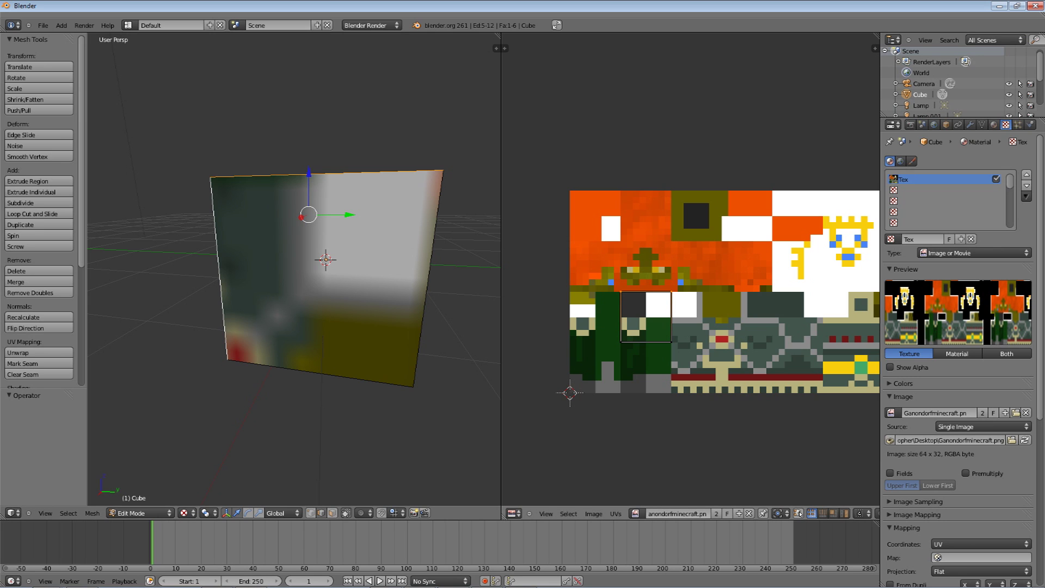
middle_click_drag(380, 261, 350, 261)
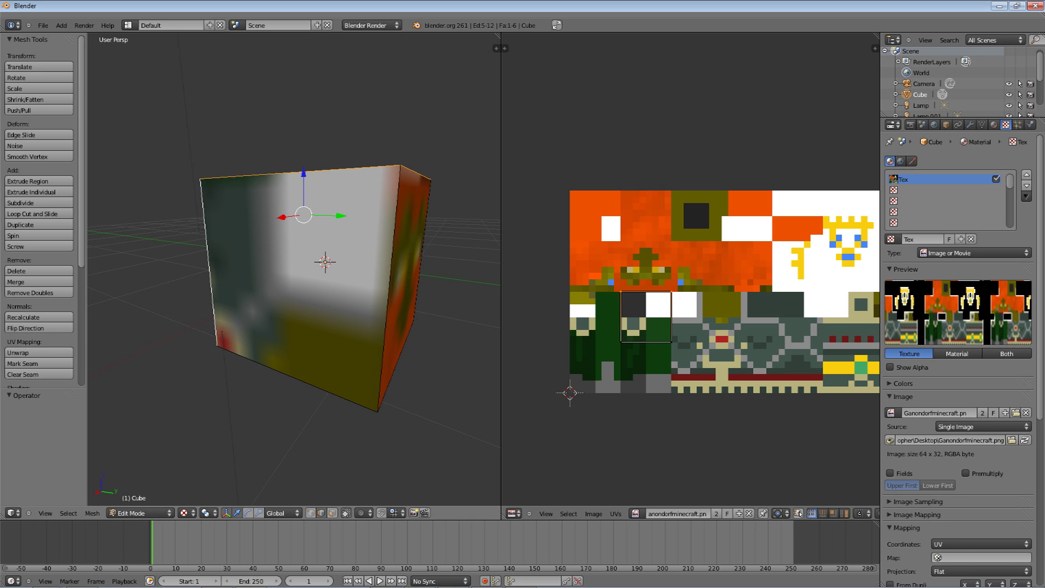
middle_click_drag(222, 335, 183, 295)
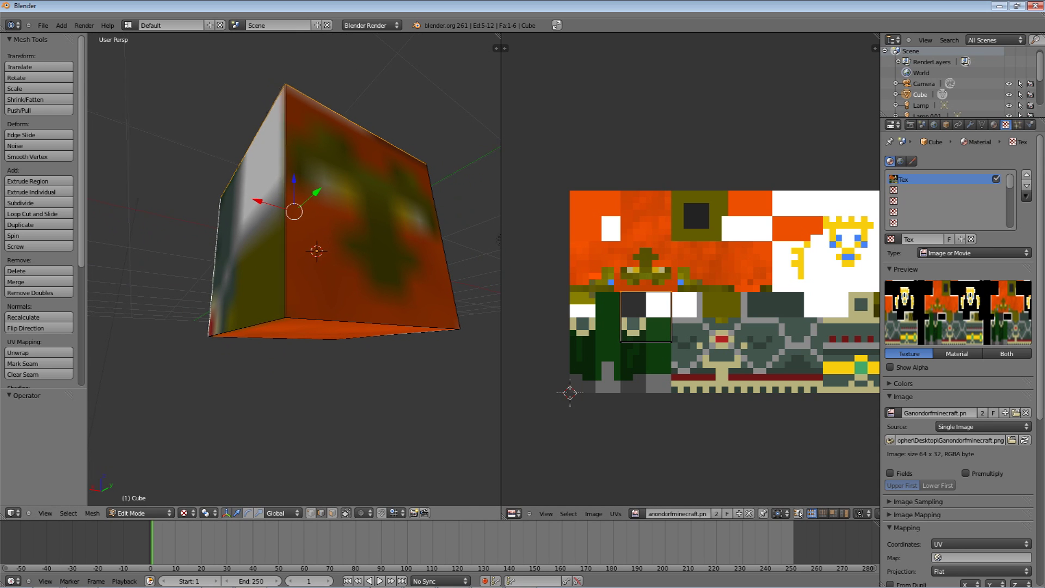
middle_click_drag(499, 239, 524, 196)
right_click(273, 256, "shift")
right_click(450, 319, "shift")
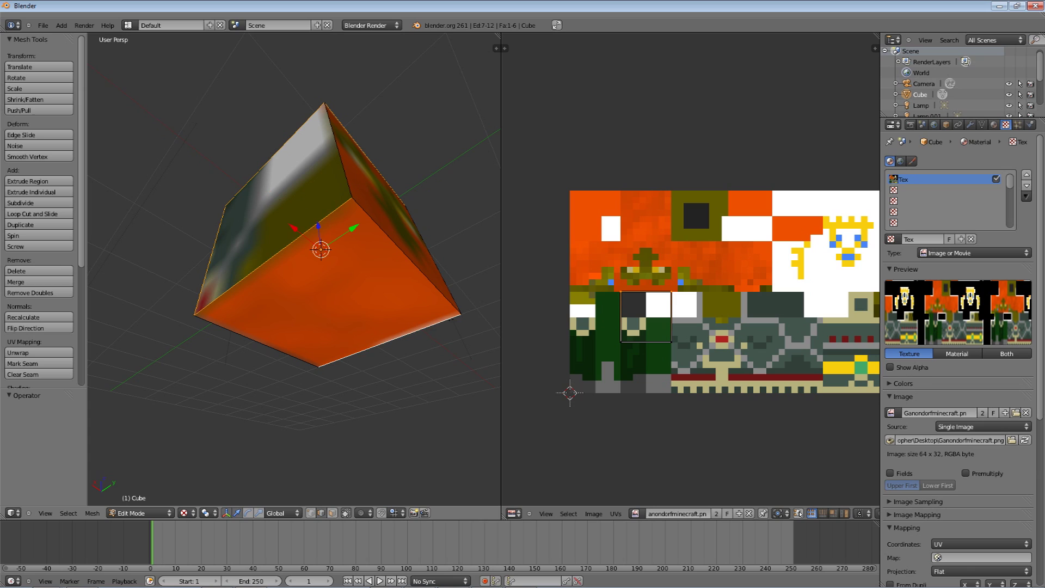
right_click(259, 342, "shift")
middle_click_drag(381, 273, 327, 240)
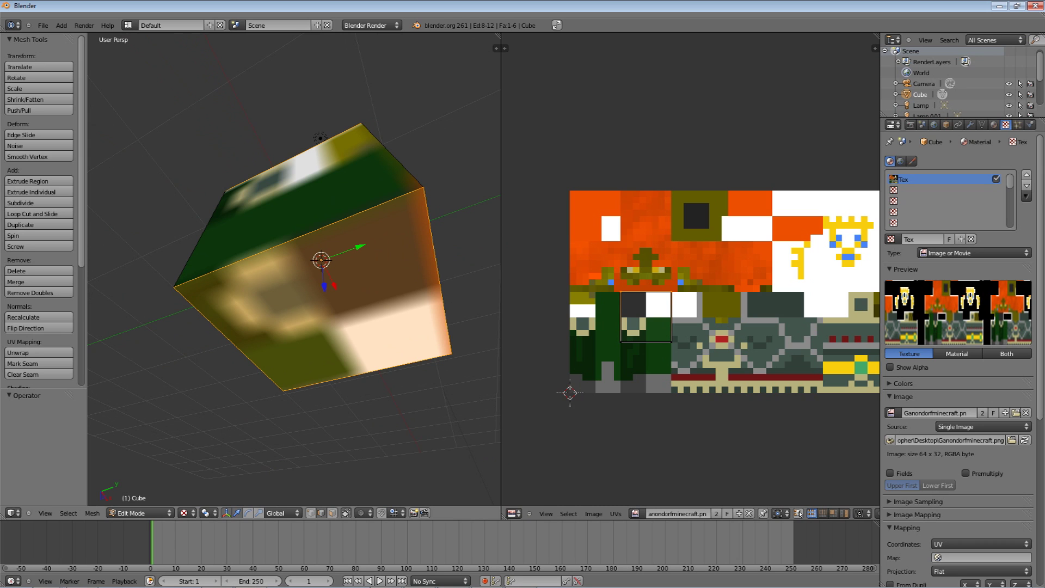
middle_click_drag(354, 229, 231, 305)
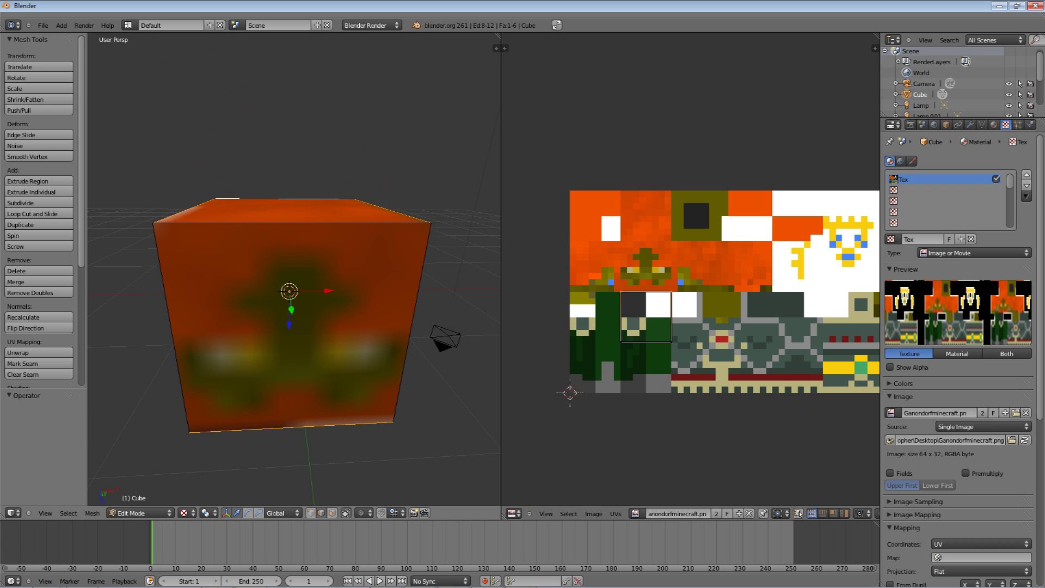
key("ctrl+e")
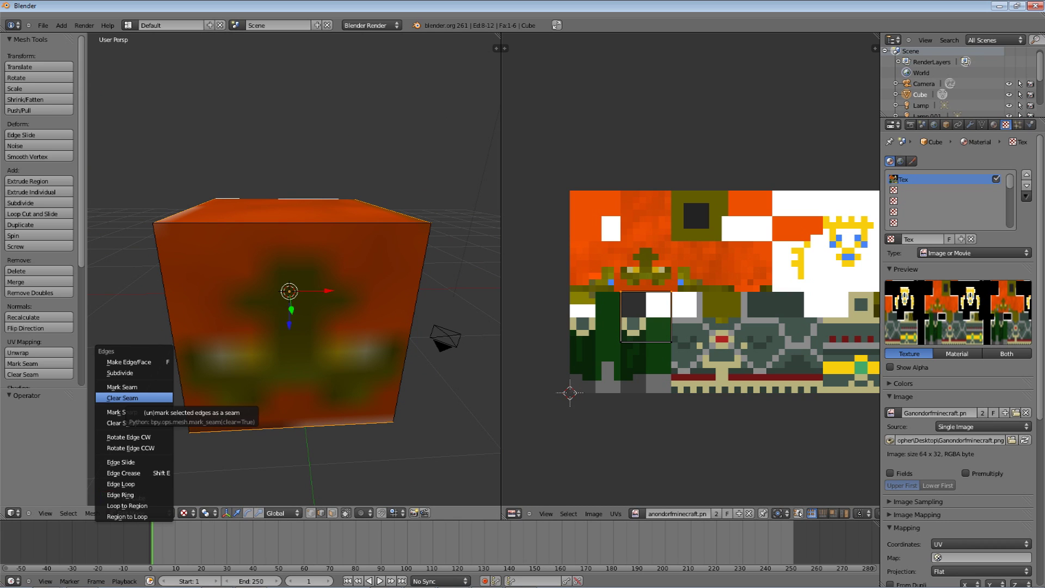
left_click(122, 387)
Step: Unwrap the whole cube along the new seams and select all of its UVs in the UV layout
scroll(292, 316, "down", 2)
key("a")
middle_click_drag(292, 315, 321, 370)
key("a")
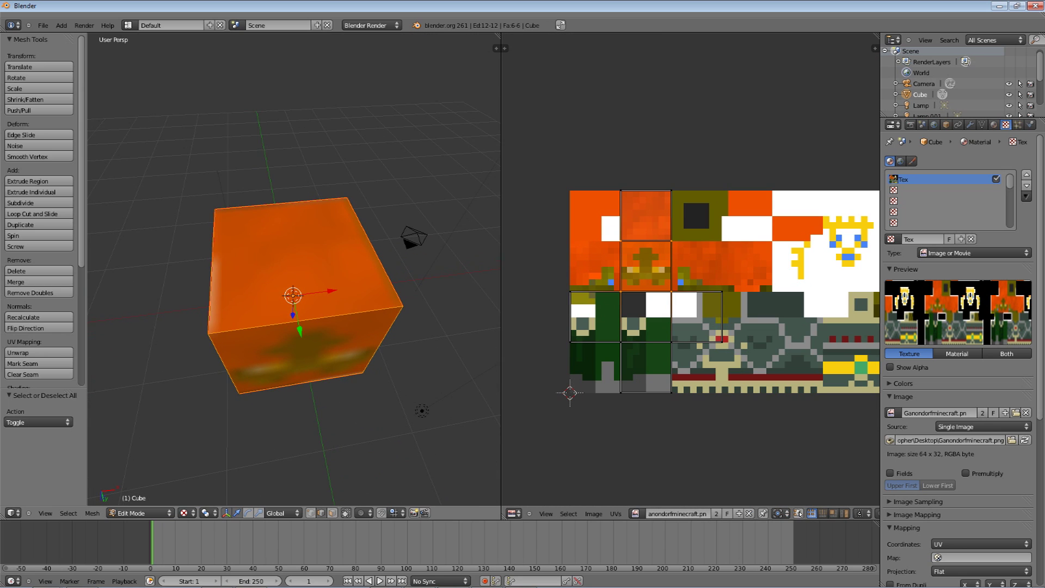
key("u")
left_click(288, 350)
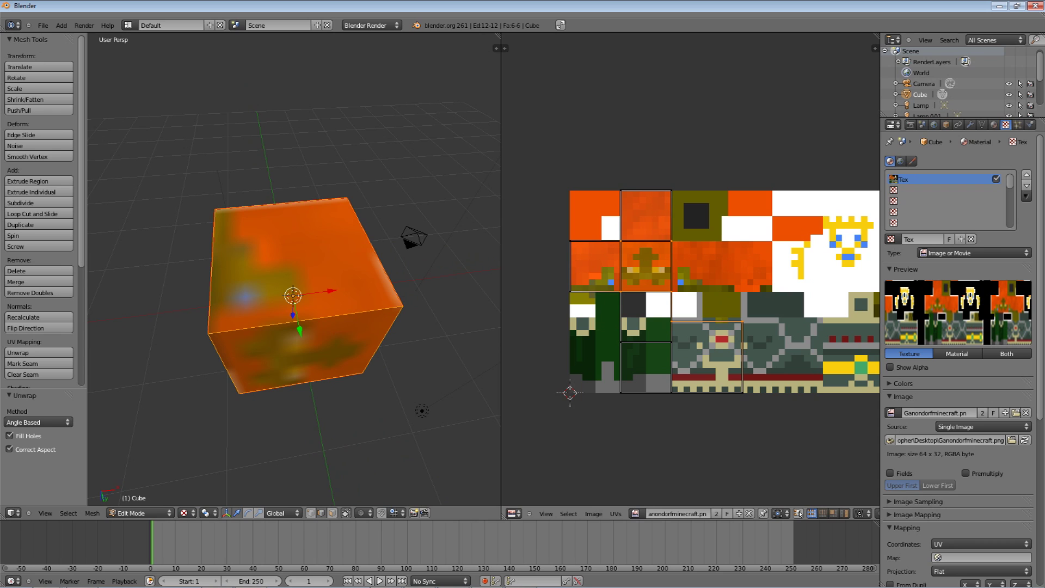
middle_click_drag(353, 376, 356, 300)
key("a")
key("a")
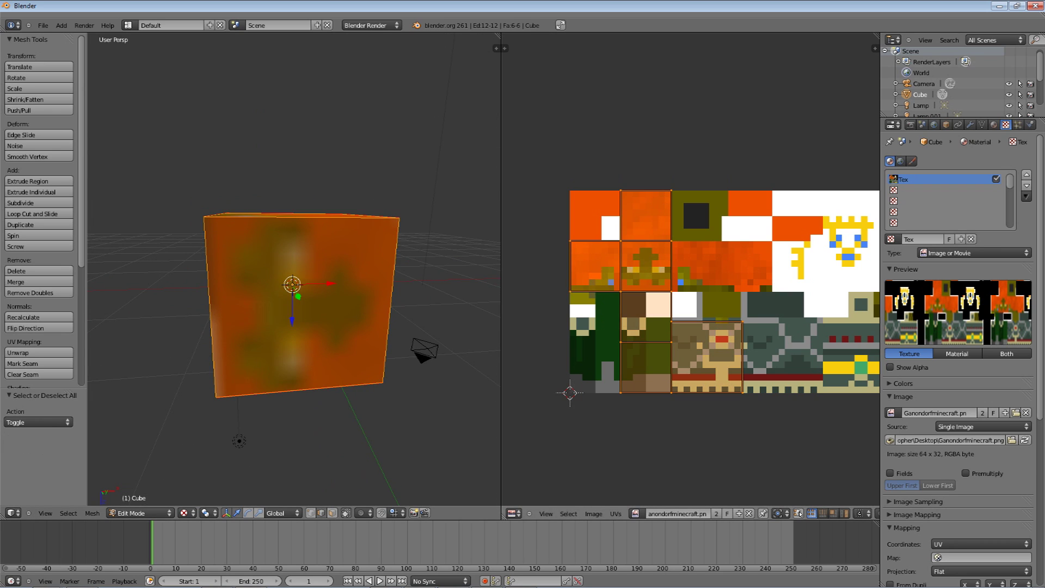
type("r")
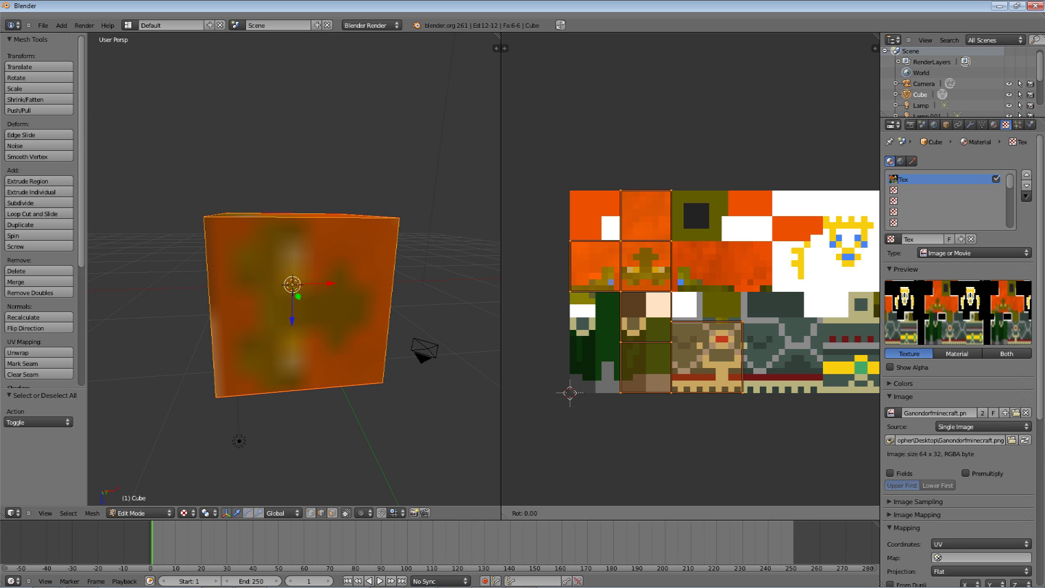
type("90")
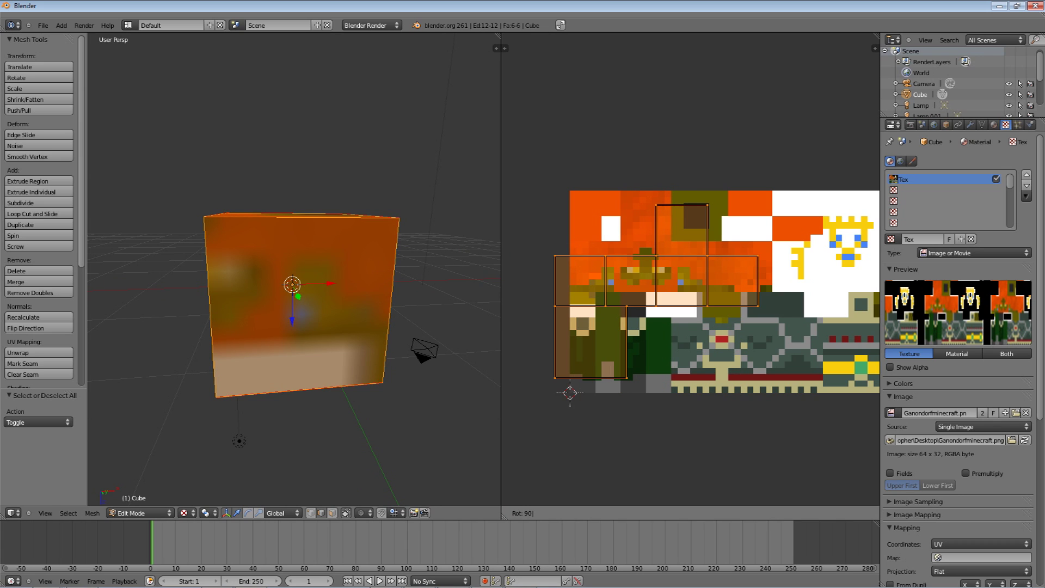
key("Return")
type("s90")
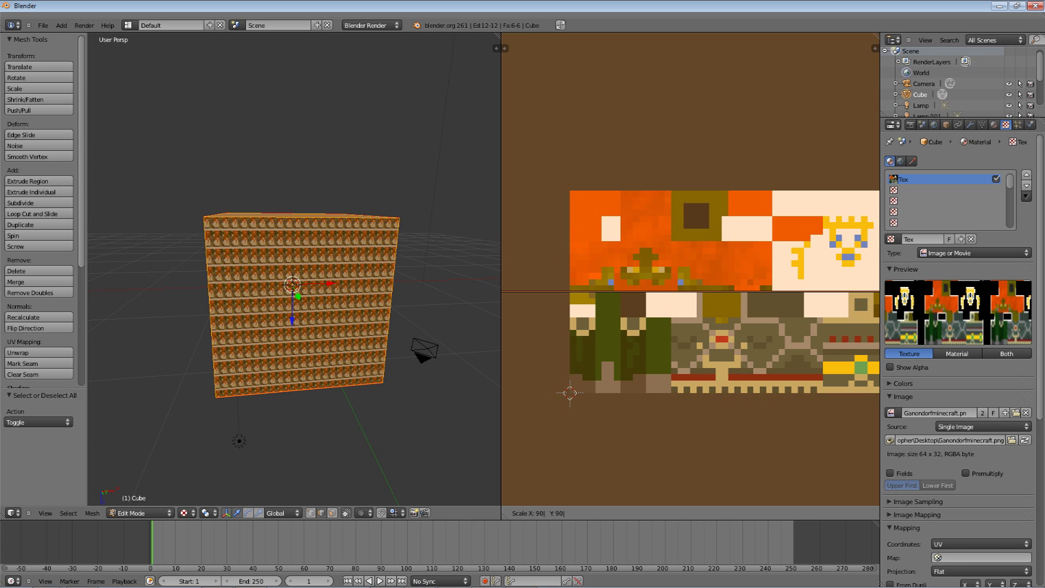
key("Escape")
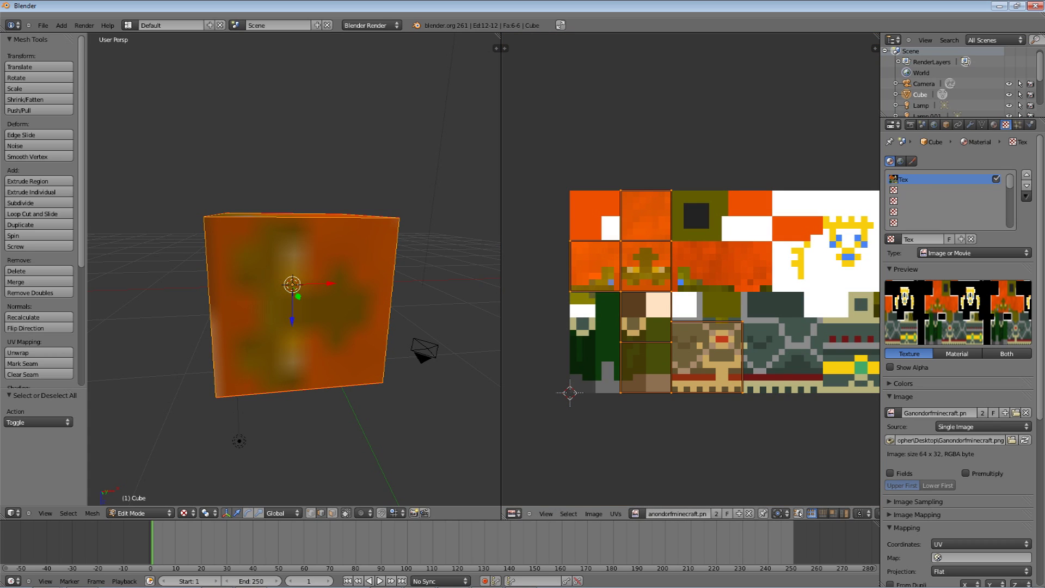
Step: Rotate the entire UV layout by 90° and mirror it by scaling -1 along X
type("r90")
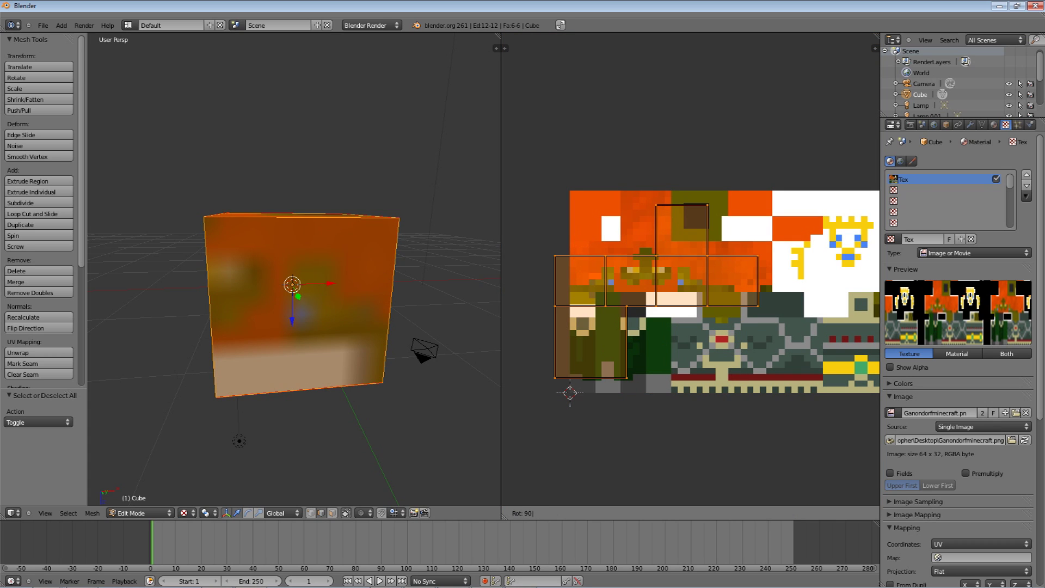
key("Return")
type("s")
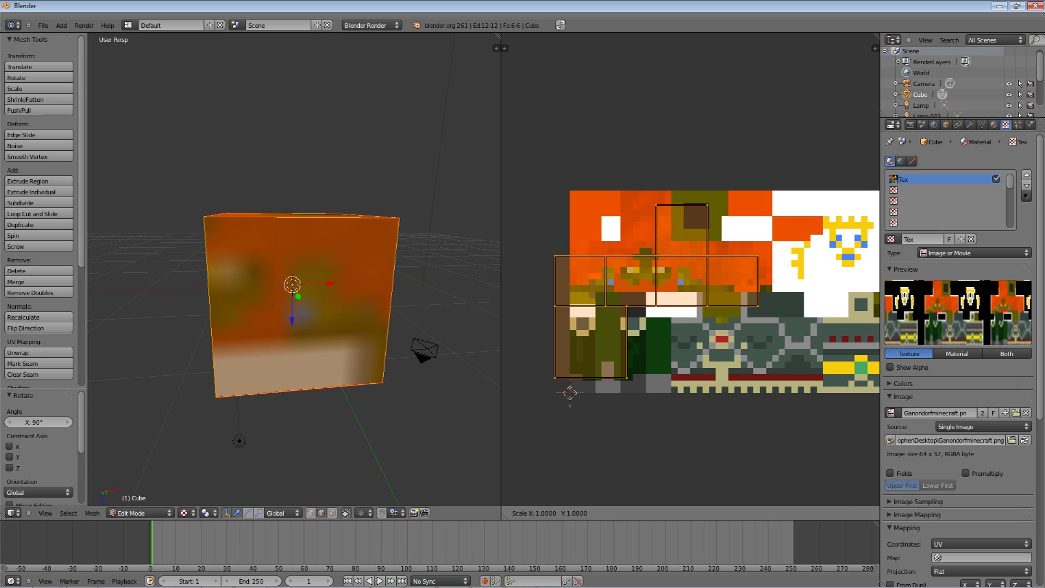
type("-1x")
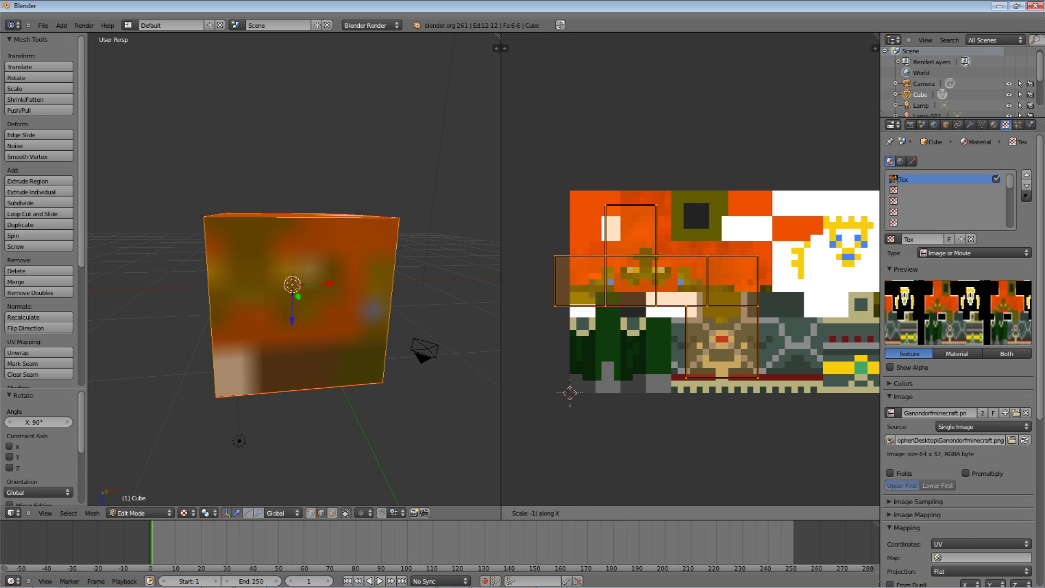
key("Return")
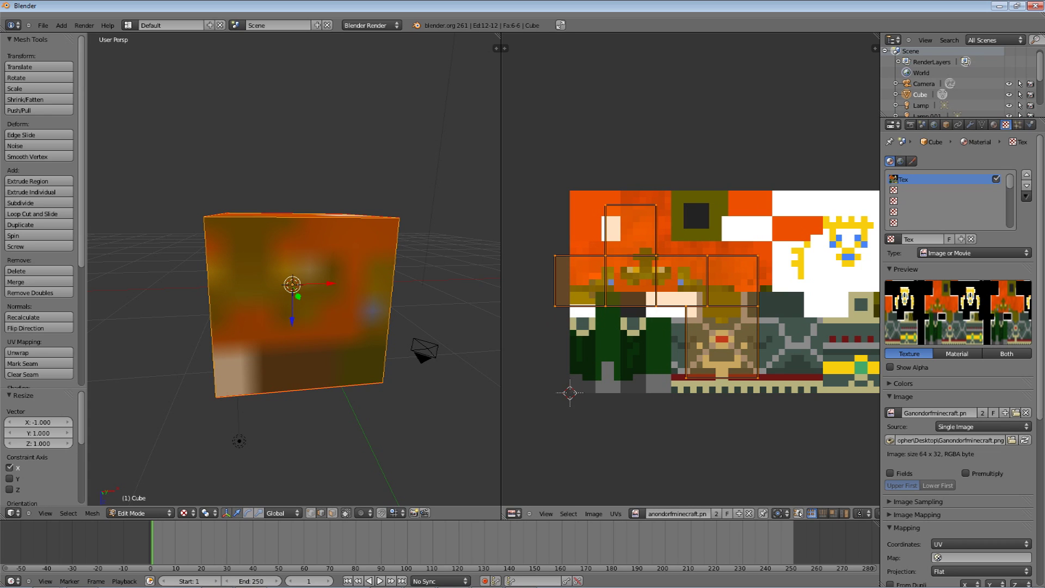
Step: Move the whole UV layout so its faces line up with the skin's head squares, and deselect all UVs
key("g")
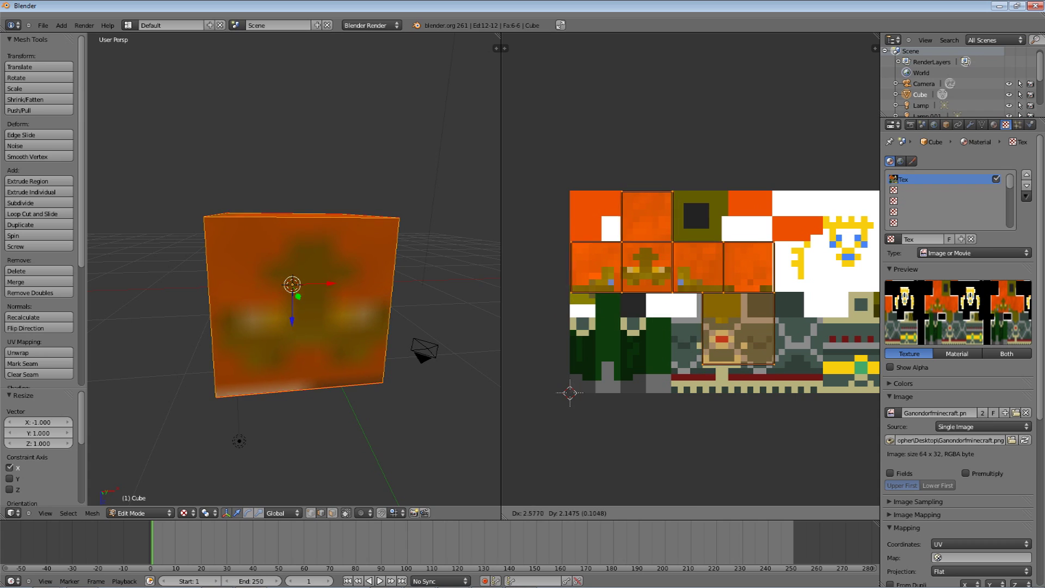
key("Return")
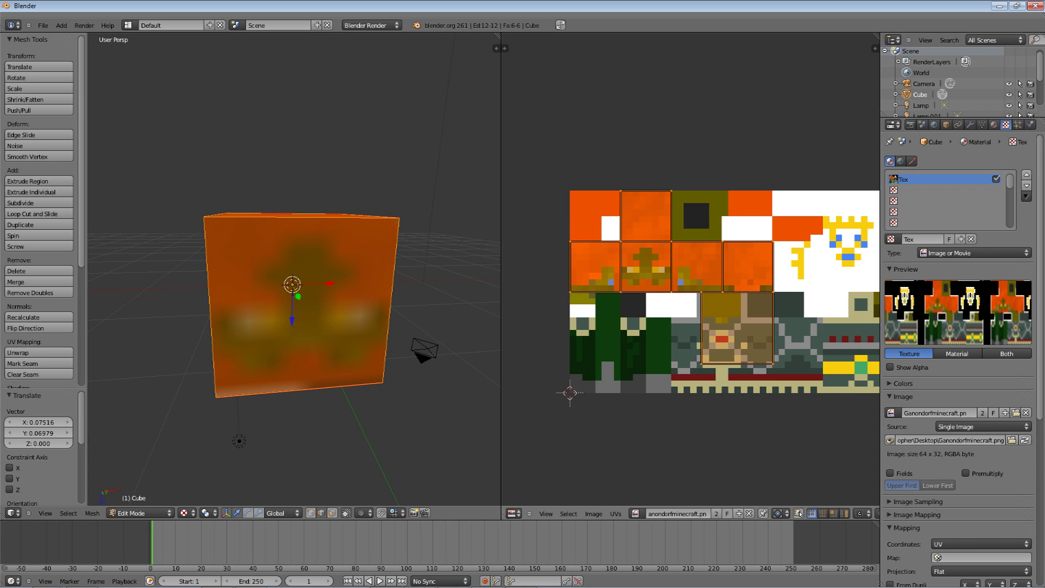
key("a")
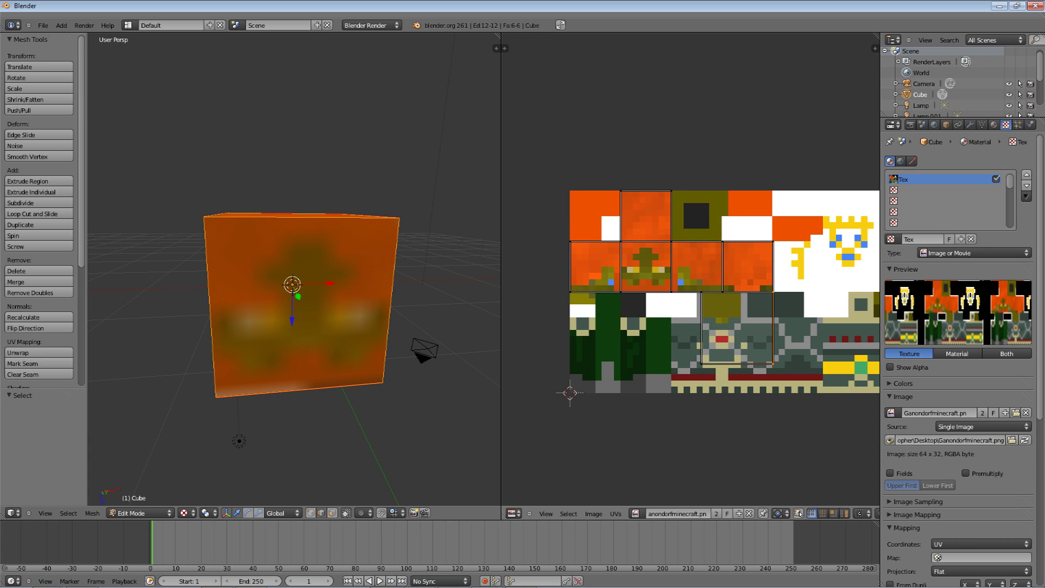
Step: Move the detached bottom face's UVs onto the olive square with the dark centre and scale them down to about 0.69
key("a")
key("g")
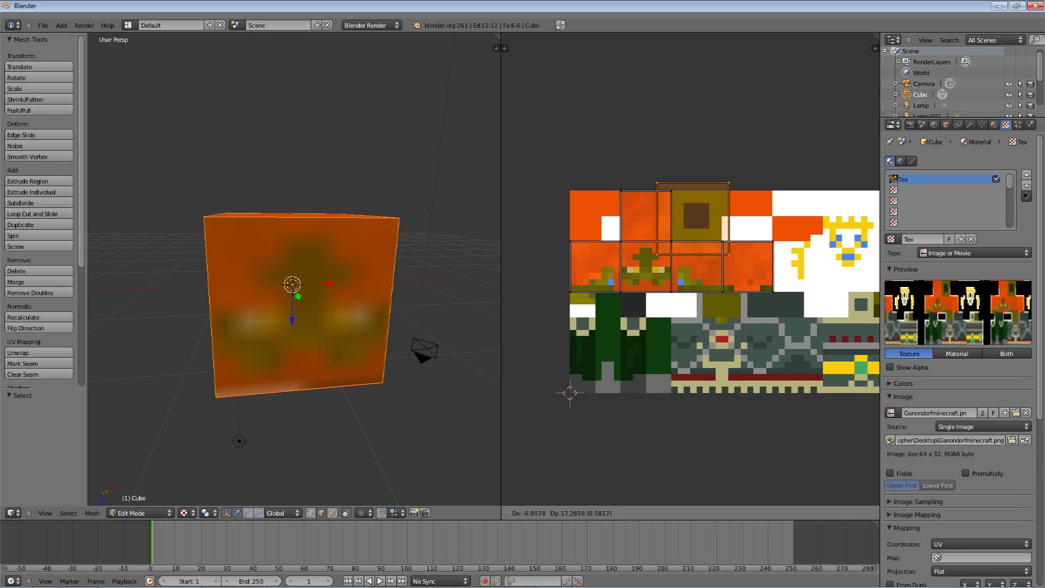
key("Return")
key("s")
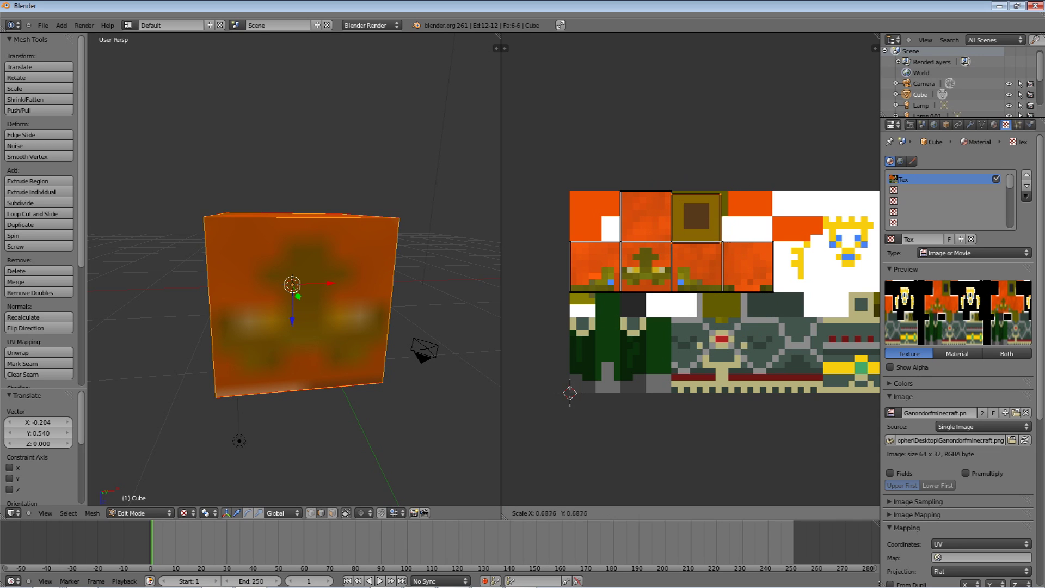
key("Return")
Step: Fine-tune the bottom face UVs' position and size to match the olive square, finishing with a scale of about 1.043
key("g")
key("Return")
key("s")
key("Return")
key("g")
key("Return")
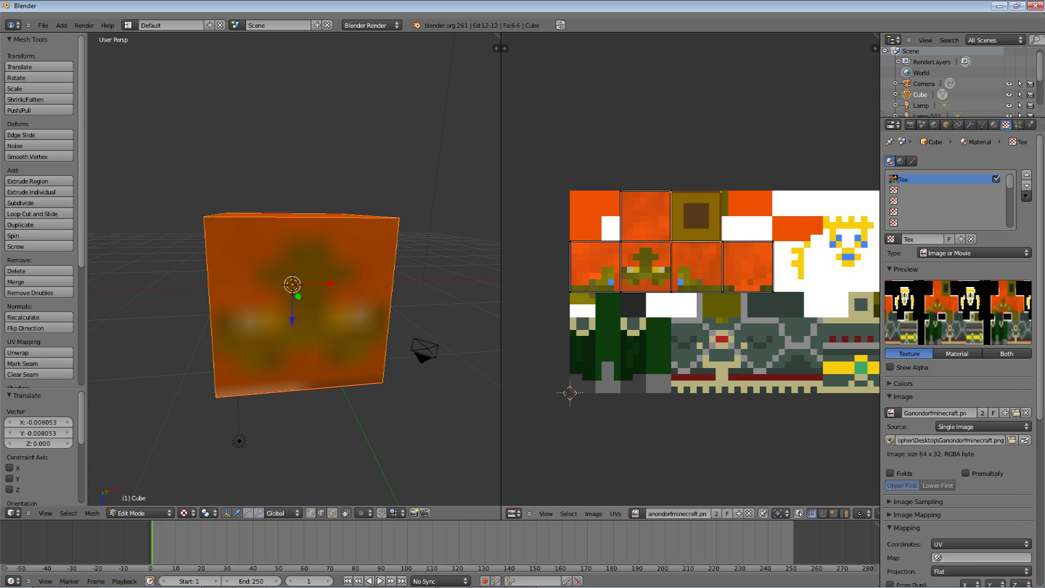
key("s")
key("Return")
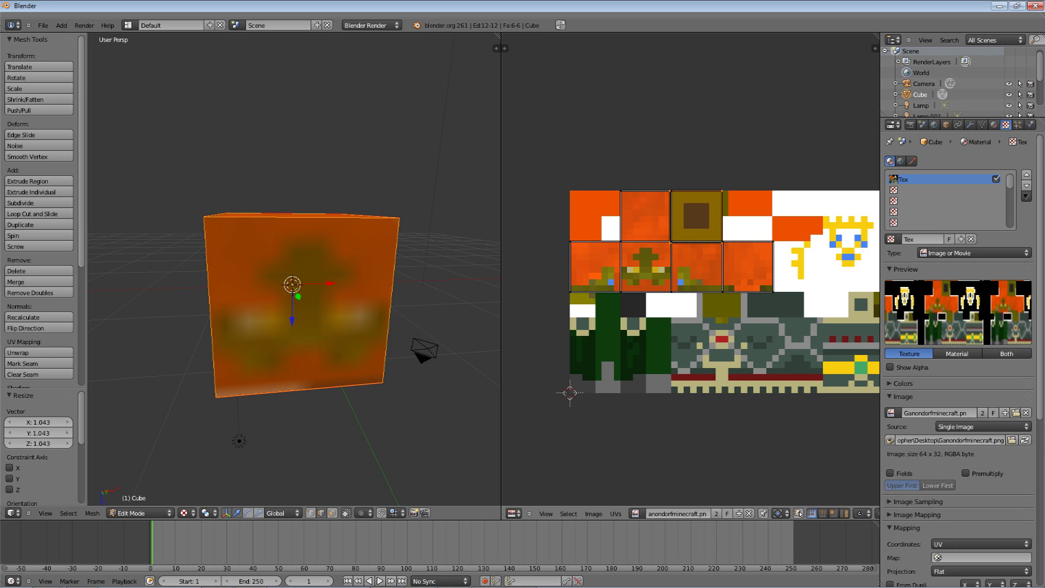
Step: Nudge the bottom face UVs along X to align them with the edges of the olive square
key("g")
key("x")
key("Return")
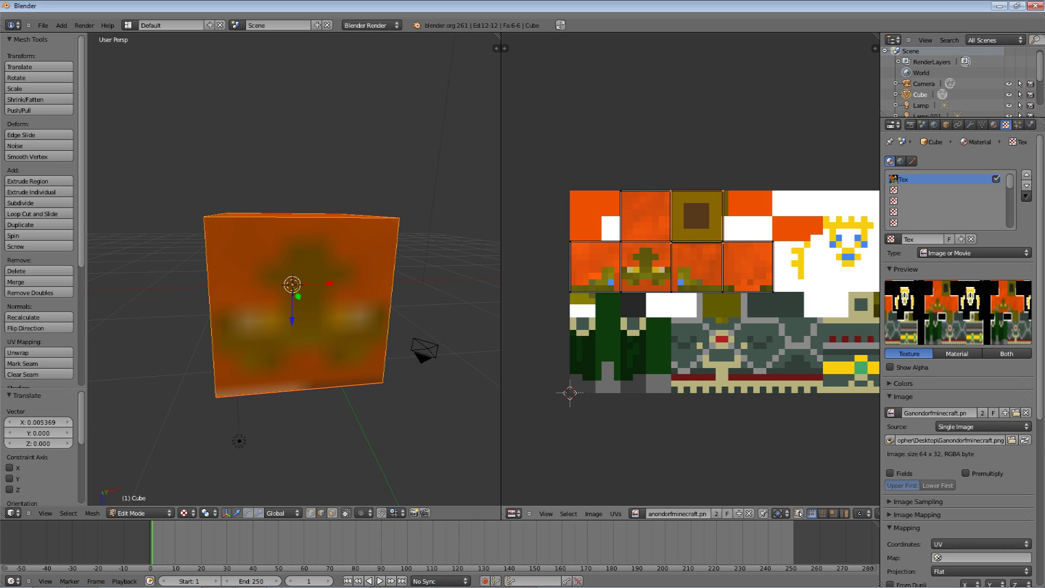
key("g")
key("x")
key("Return")
Step: Return to Object Mode in the camera view and rotate the cube about 164° around X and about 45° around Z
mouse_move(294, 304)
middle_mouse_down()
mouse_move(321, 237)
mouse_move(310, 198)
mouse_move(215, 280)
mouse_move(277, 278)
mouse_move(283, 294)
mouse_move(236, 354)
mouse_move(130, 280)
mouse_move(272, 294)
mouse_move(302, 305)
mouse_move(297, 313)
middle_mouse_up()
key("Tab")
scroll(283, 294, "down", 1)
key("KP_0")
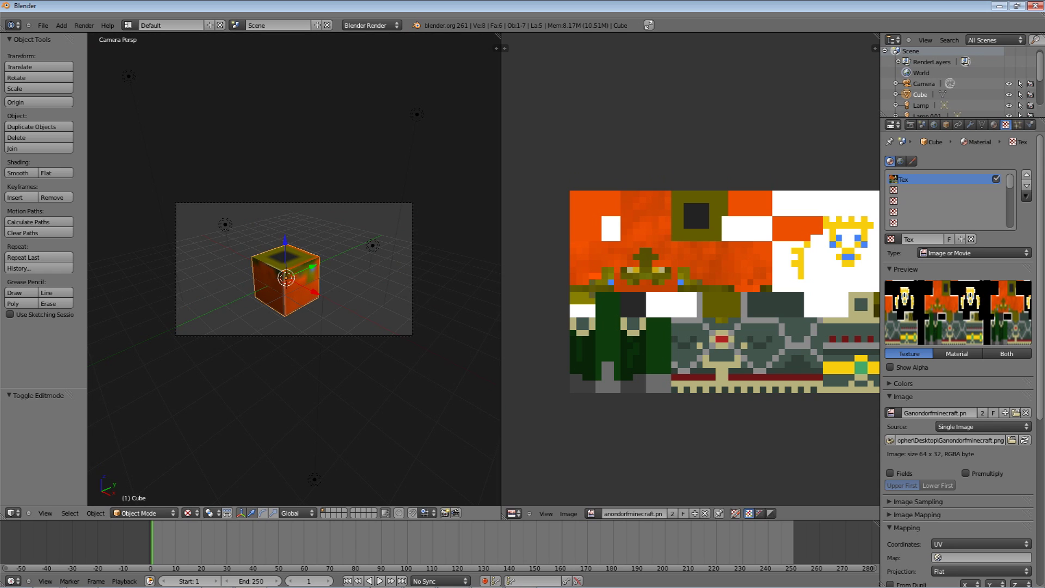
key("r")
key("x")
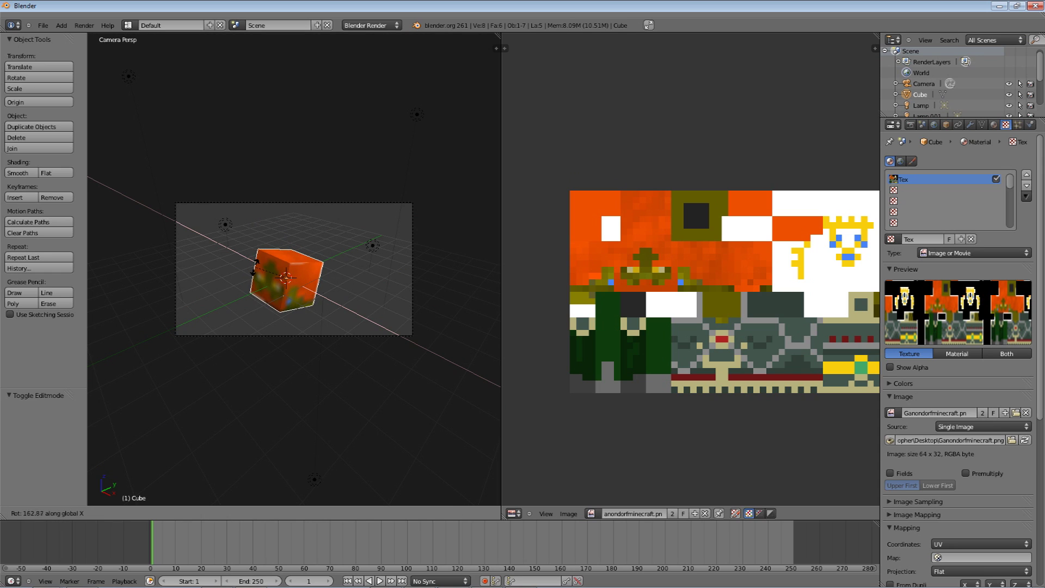
left_click(256, 268)
key("r")
key("z")
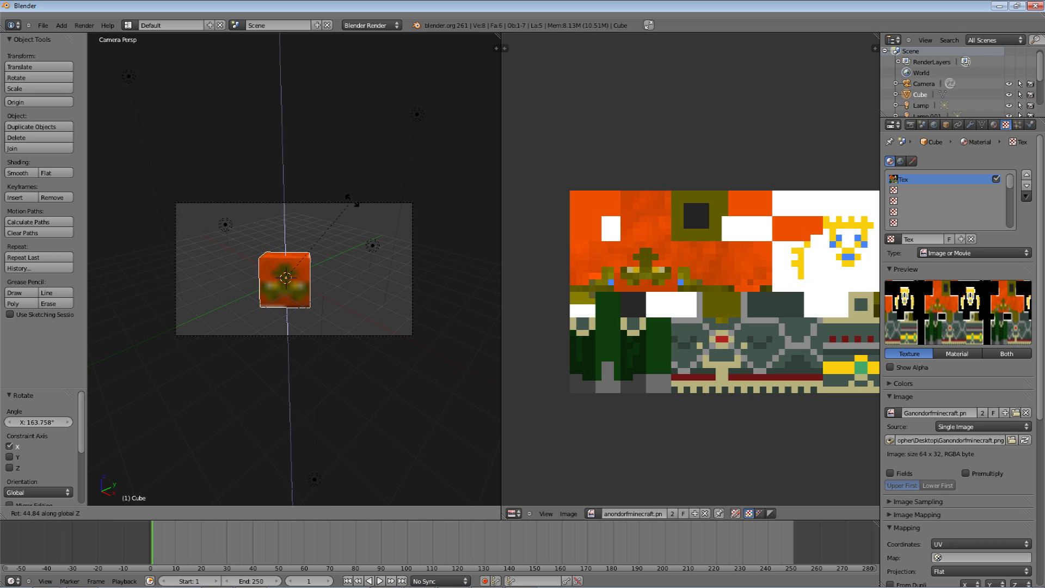
left_click(353, 201)
Step: Render the scene from the camera, close the result, and inspect the textured cube from several sides
left_click(61, 25)
left_click(85, 25)
left_click(95, 36)
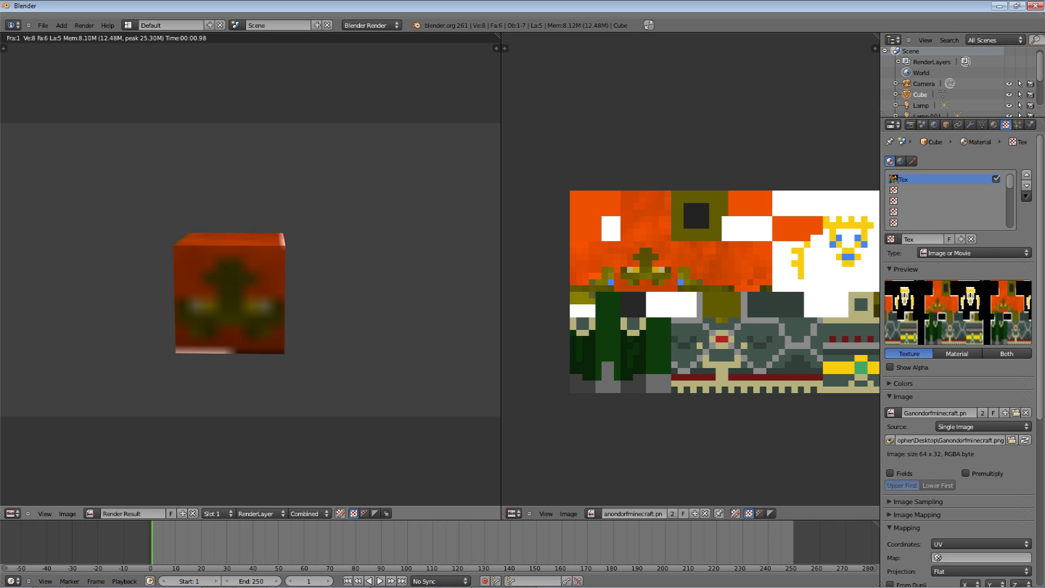
key("Escape")
middle_click_drag(283, 272, 471, 169)
scroll(471, 169, "down", 7)
middle_click_drag(293, 244, 169, 269)
middle_click_drag(380, 256, 217, 278)
key("KP_0")
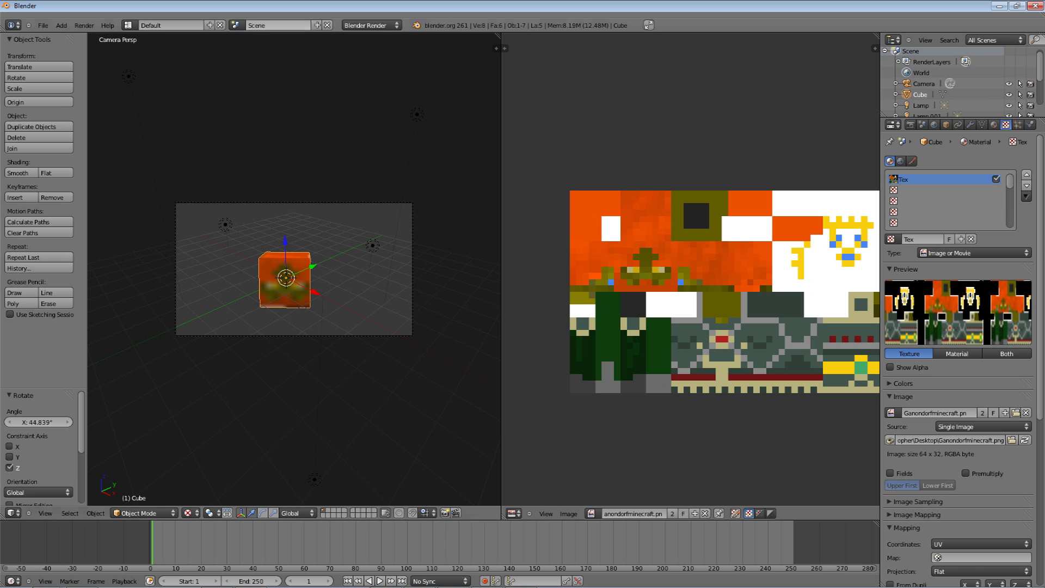
Step: Switch the render engine to Cycles Render
left_click(370, 25)
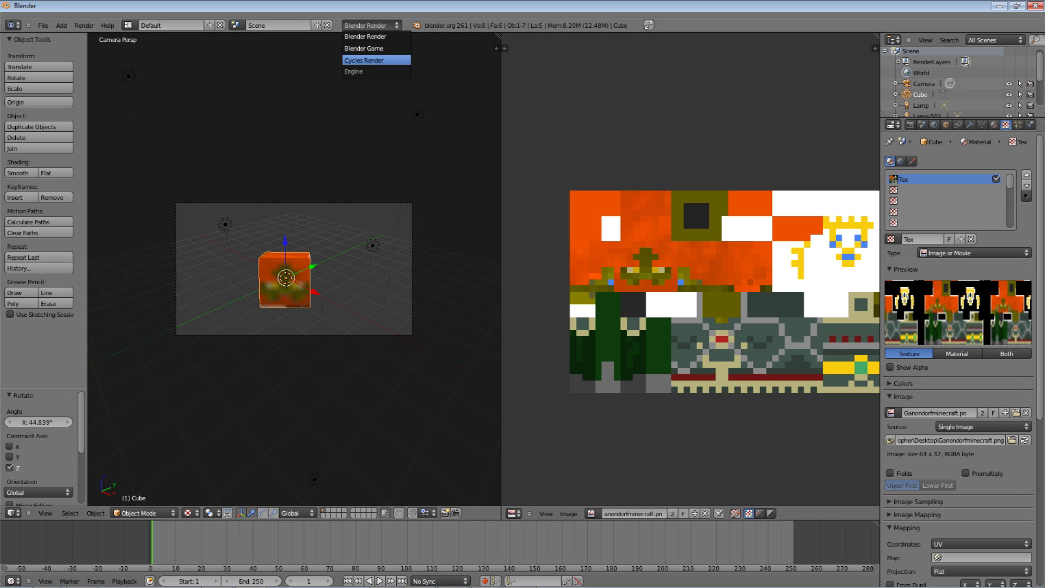
left_click(376, 60)
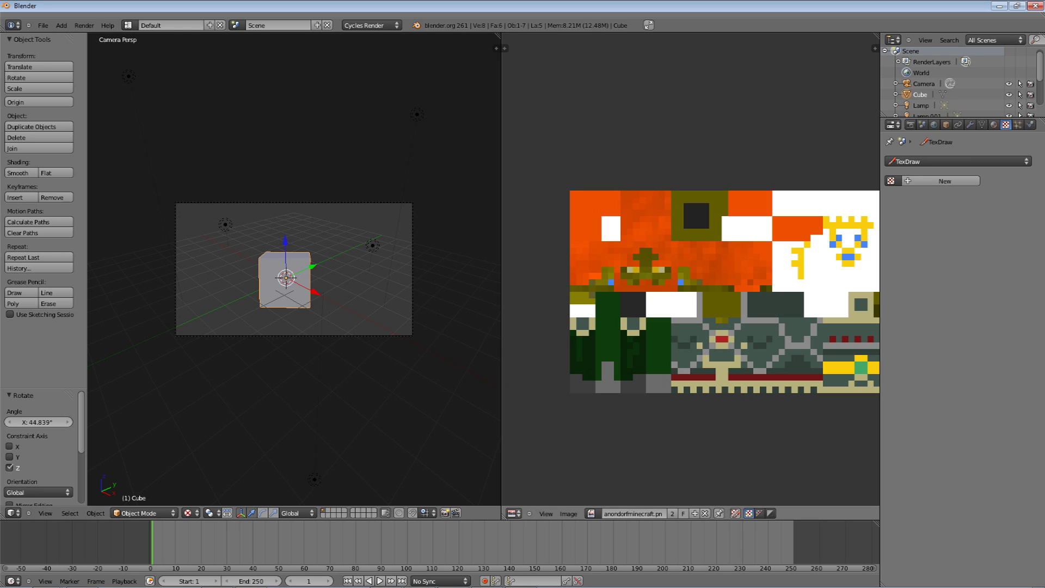
left_click(513, 513)
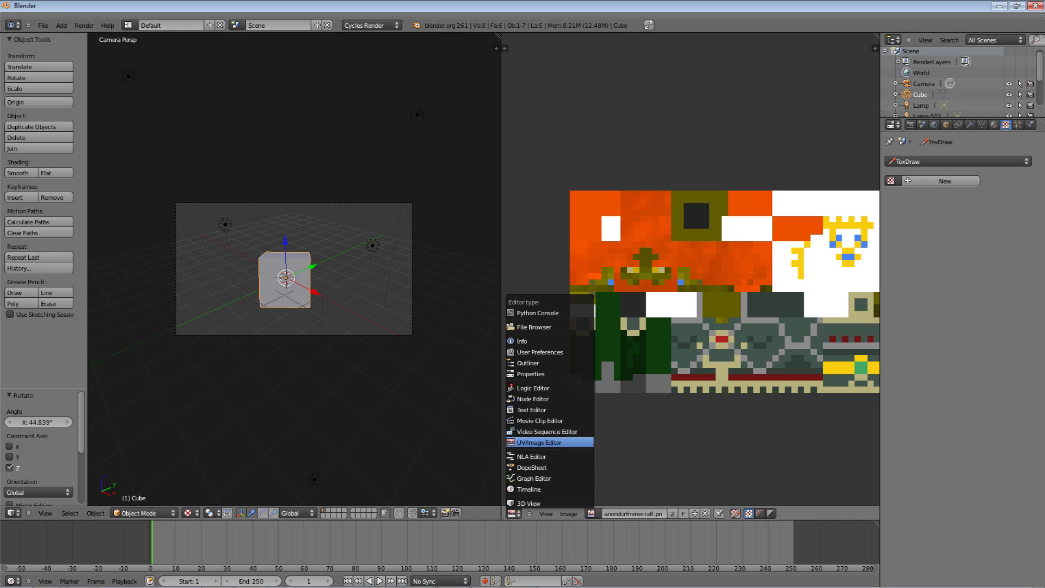
key("Escape")
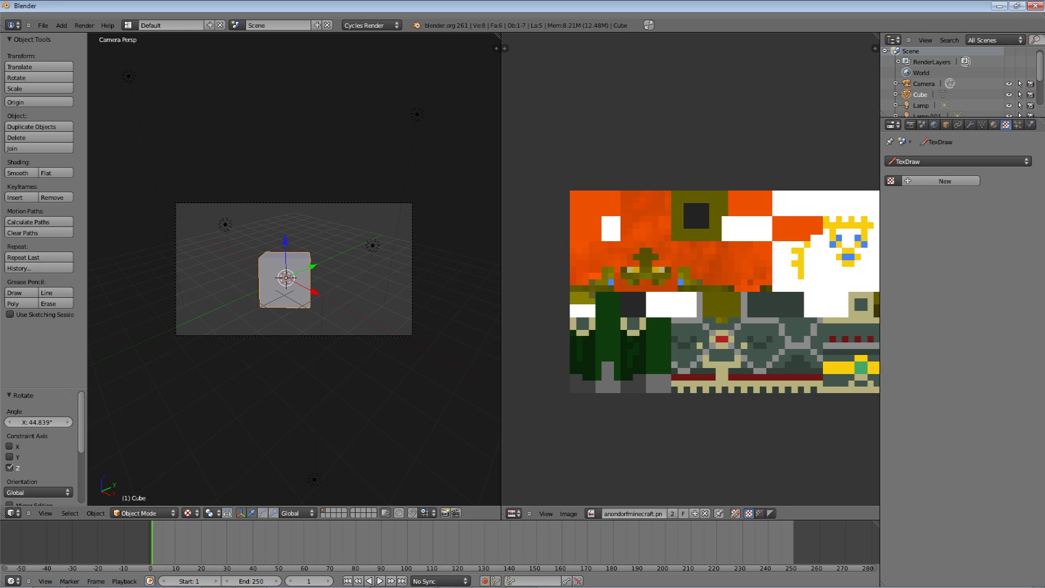
left_click(513, 513)
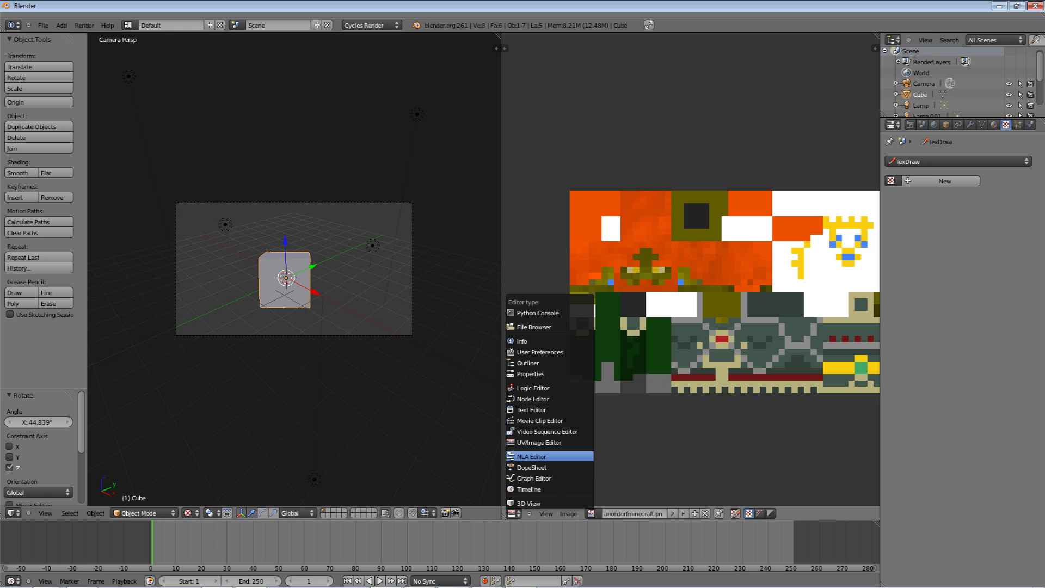
key("Escape")
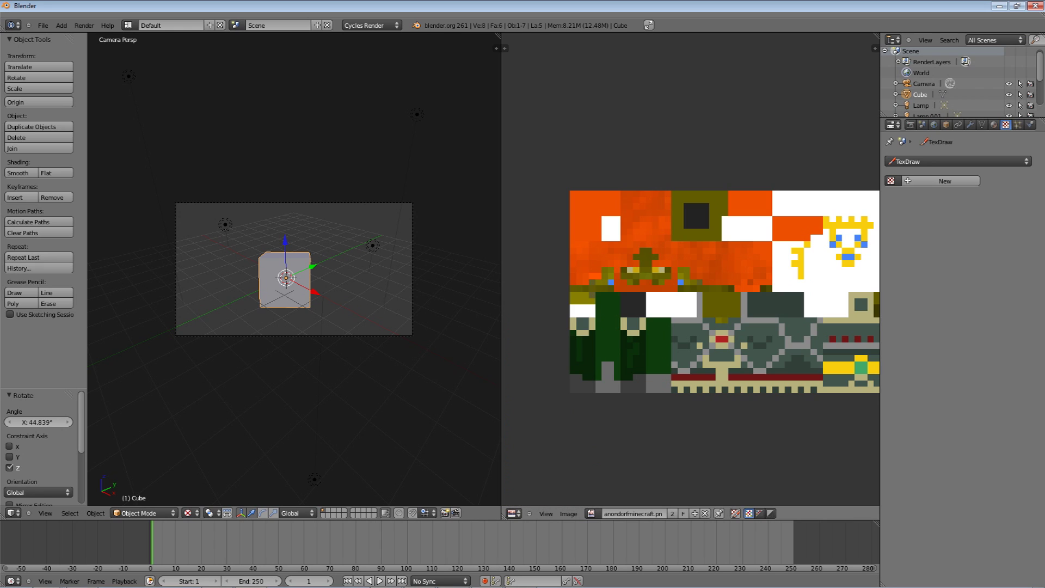
Step: Change the image editing area to the Node Editor and enable nodes for the cube's material
left_click(514, 513)
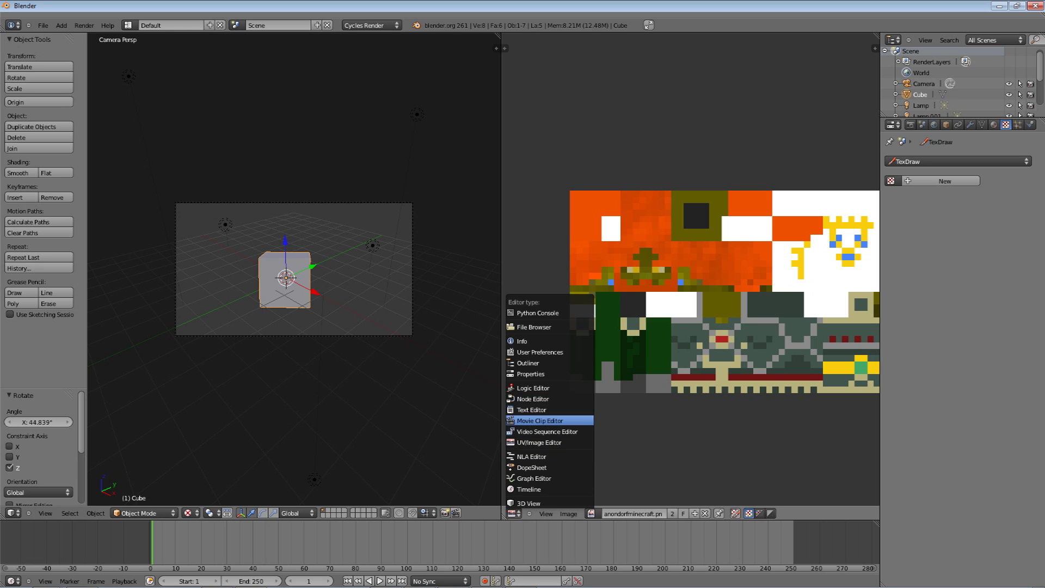
left_click(532, 398)
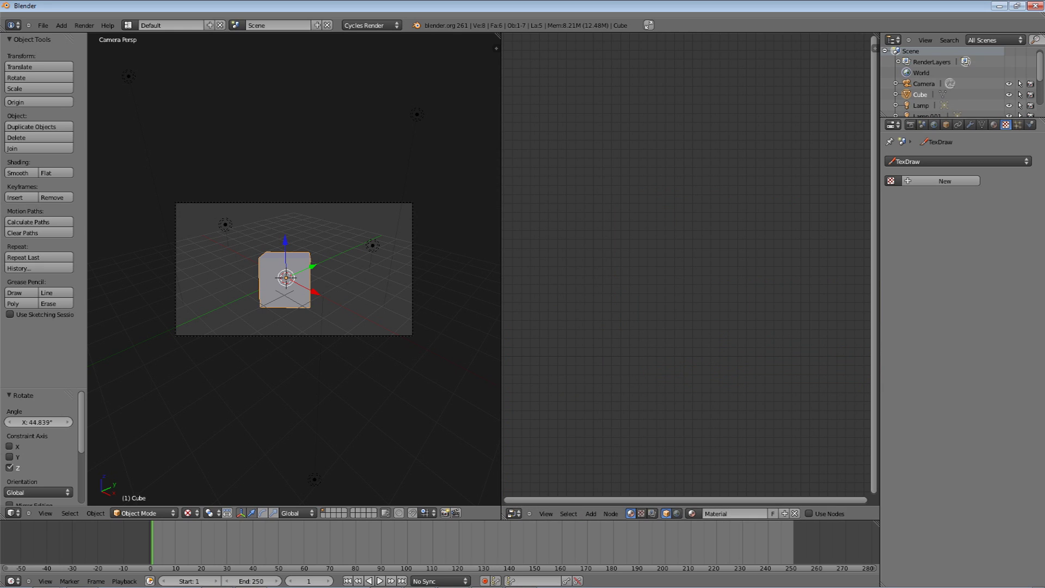
left_click(994, 125)
left_click(961, 230)
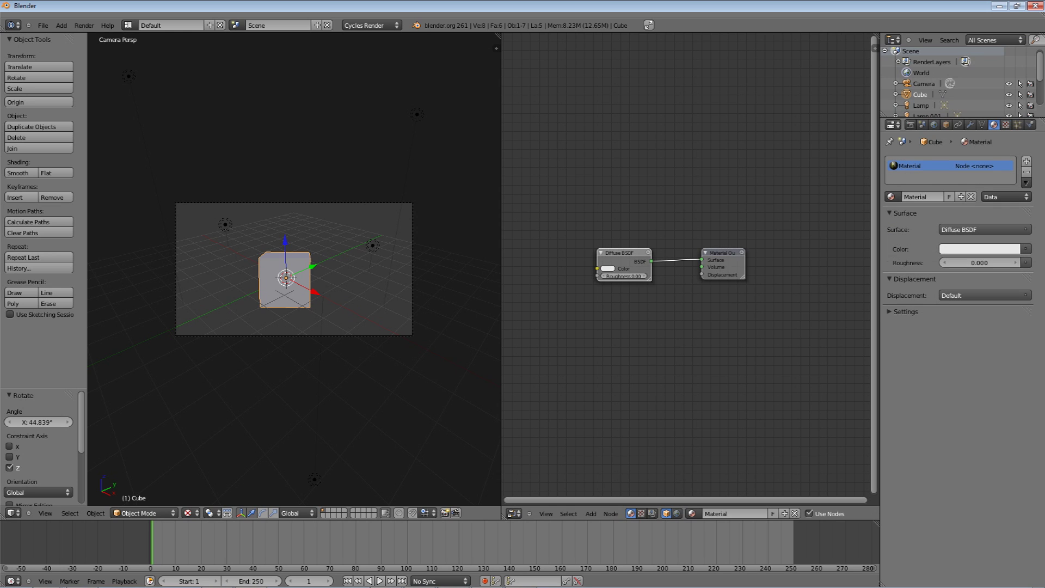
Step: Spread out the Diffuse BSDF and Material Output nodes to make room for more nodes before them
scroll(686, 265, "up", 3)
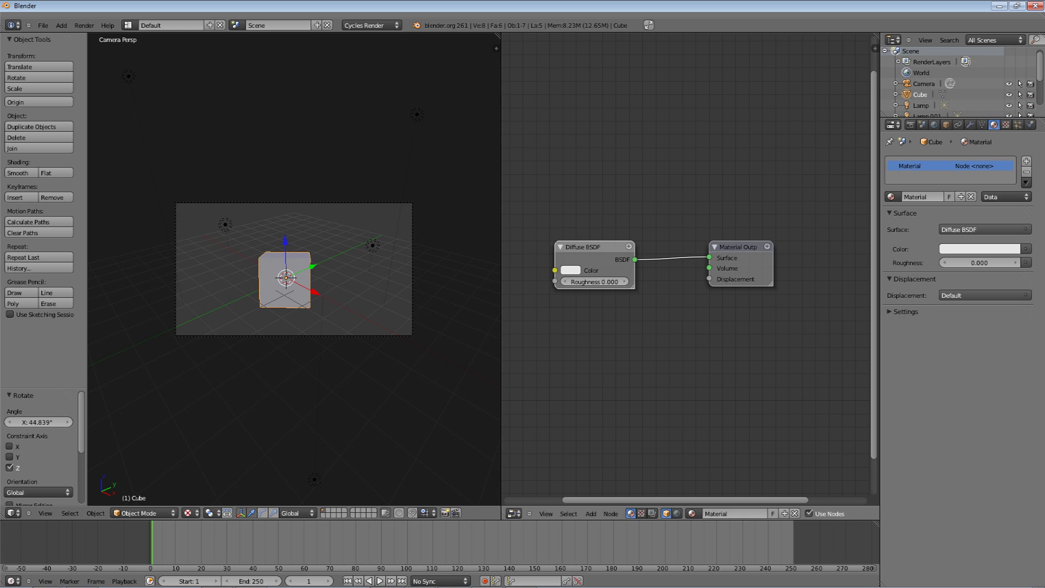
left_click_drag(589, 247, 640, 243)
left_click_drag(738, 247, 817, 240)
left_click_drag(642, 242, 663, 248)
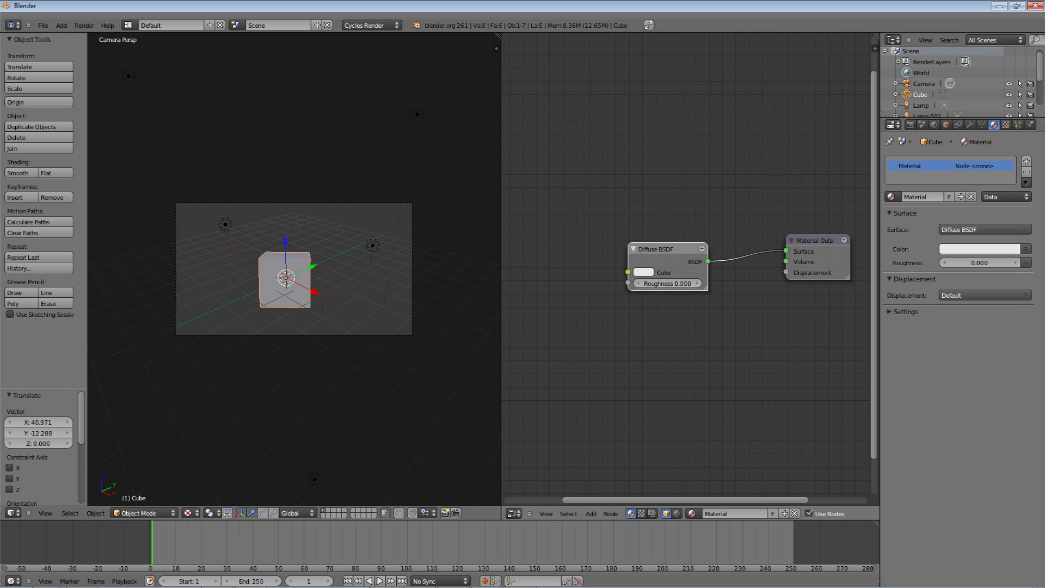
Step: Add a Texture Coordinate input node and place it above and ahead of the Diffuse BSDF node
left_click(590, 513)
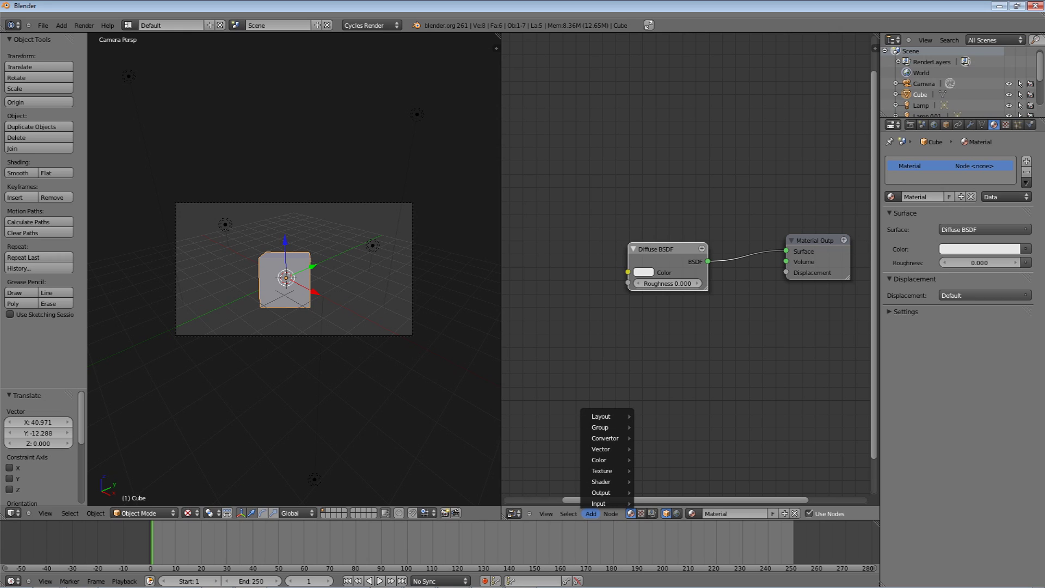
mouse_move(598, 503)
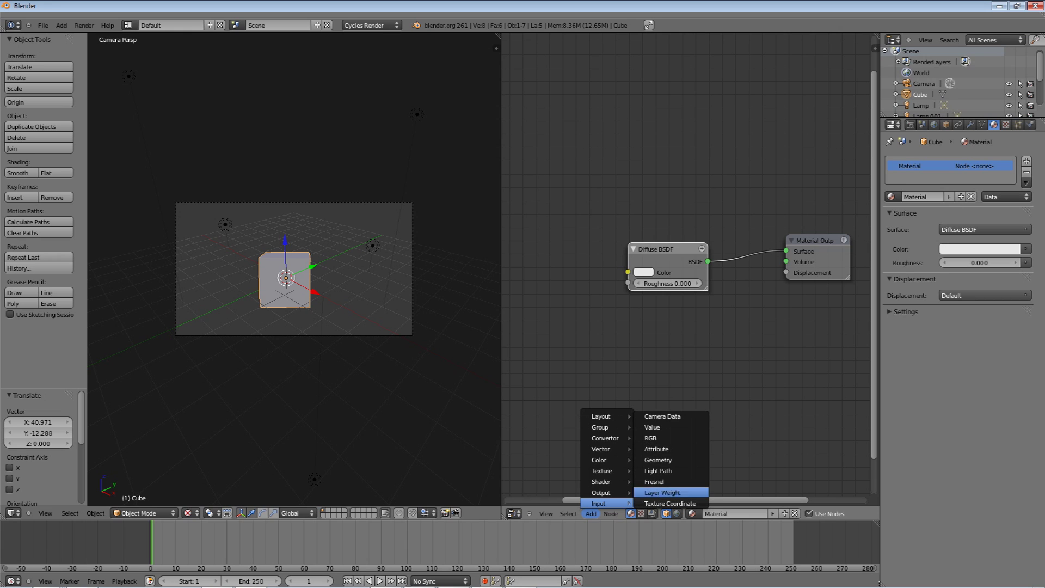
left_click(670, 503)
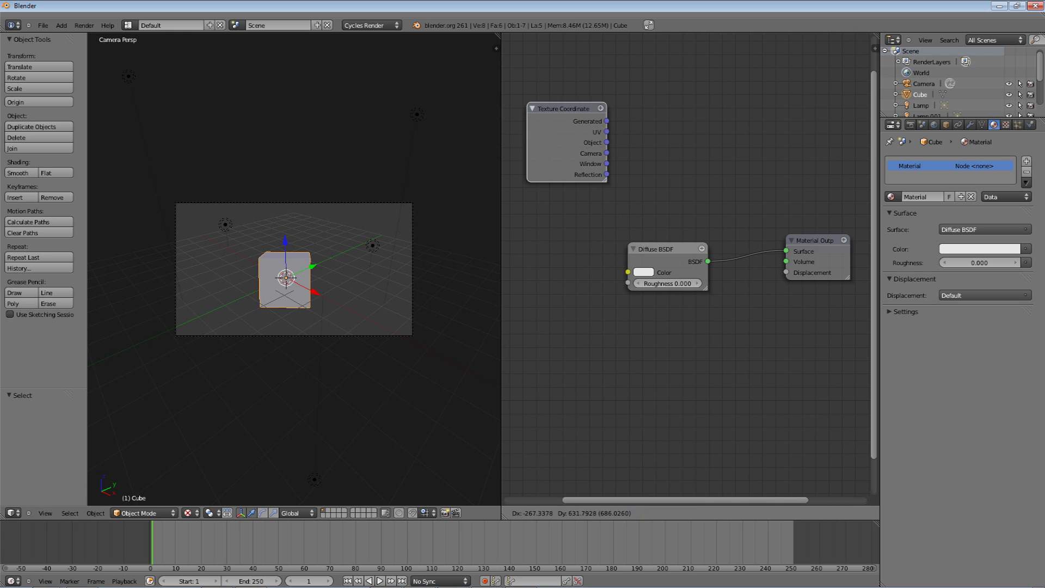
left_click(523, 137)
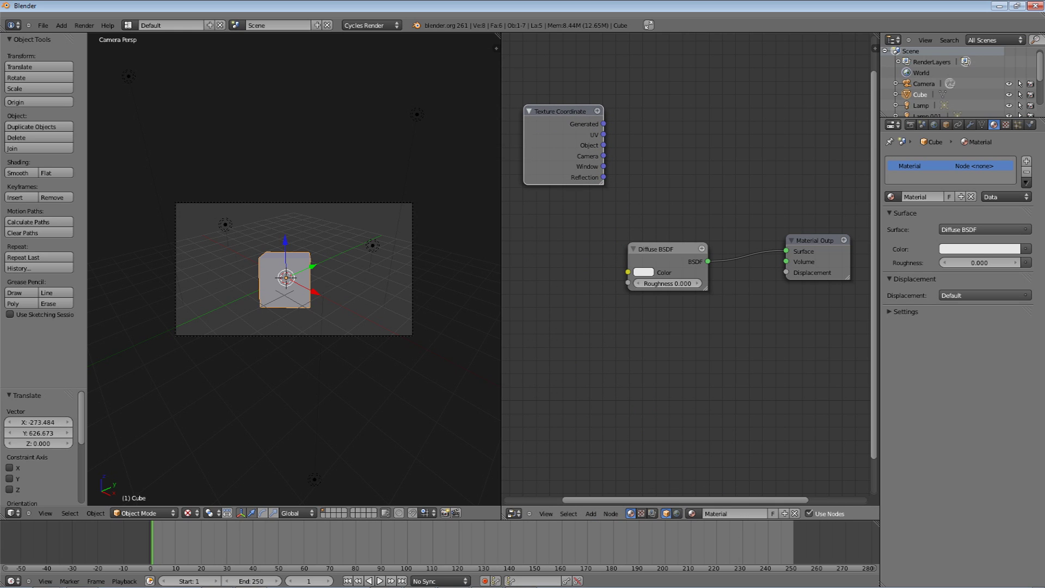
Step: Add an Image Texture node beside the Texture Coordinate node and link the UV output to its Vector input
left_click_drag(603, 134, 655, 139)
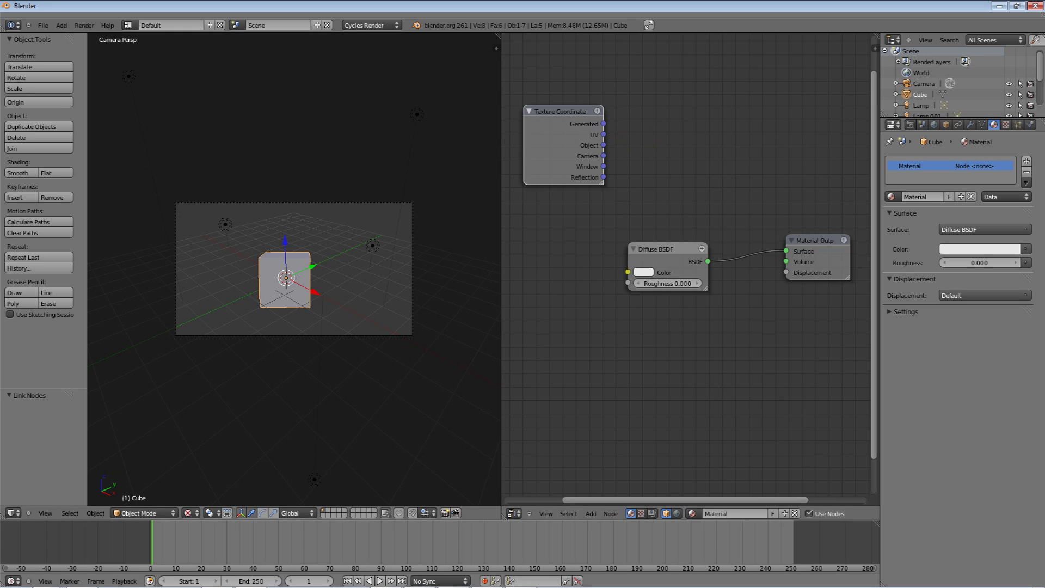
left_click_drag(603, 134, 650, 129)
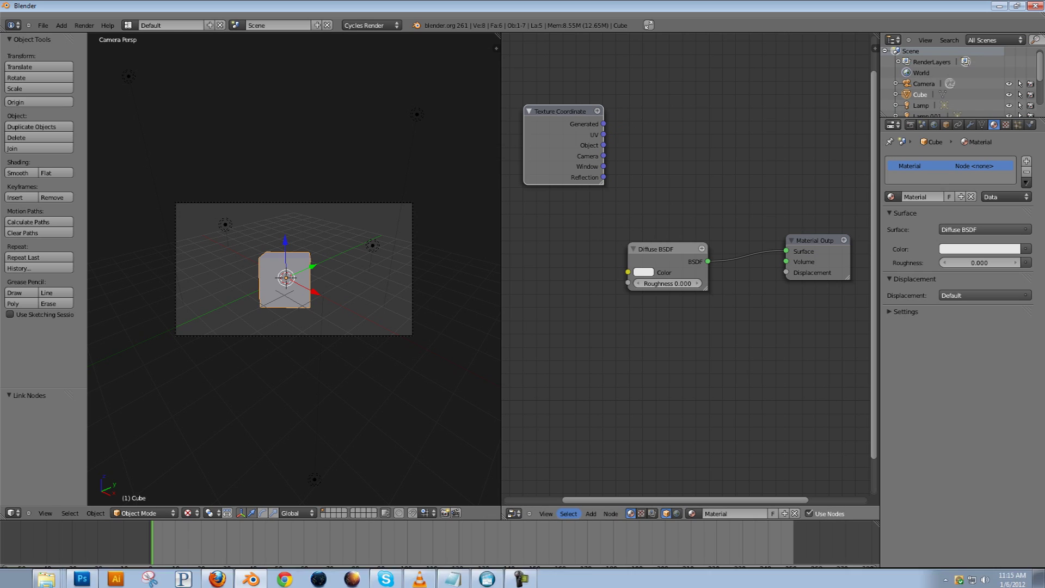
left_click(591, 513)
mouse_move(598, 503)
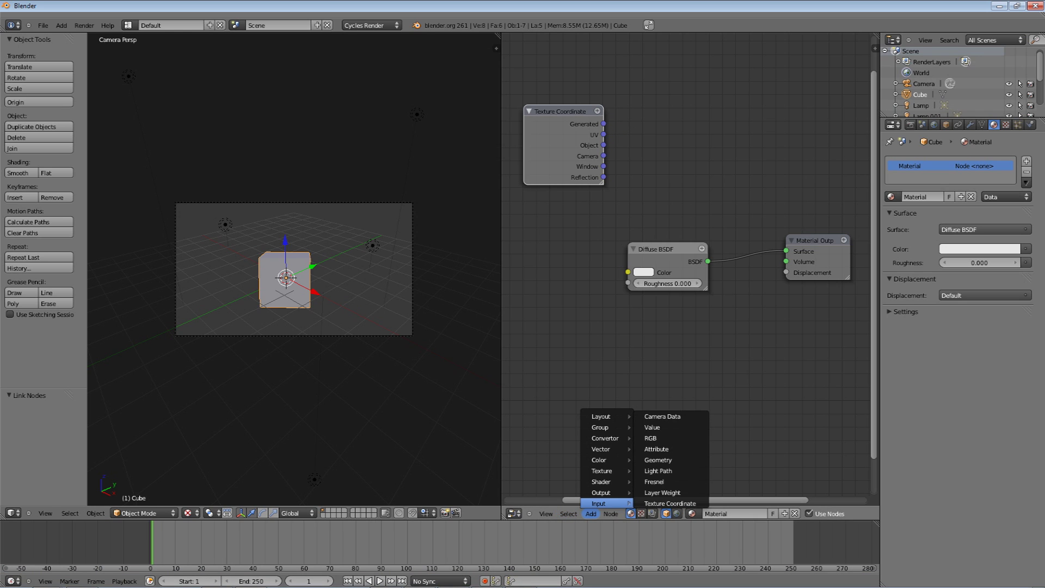
mouse_move(601, 482)
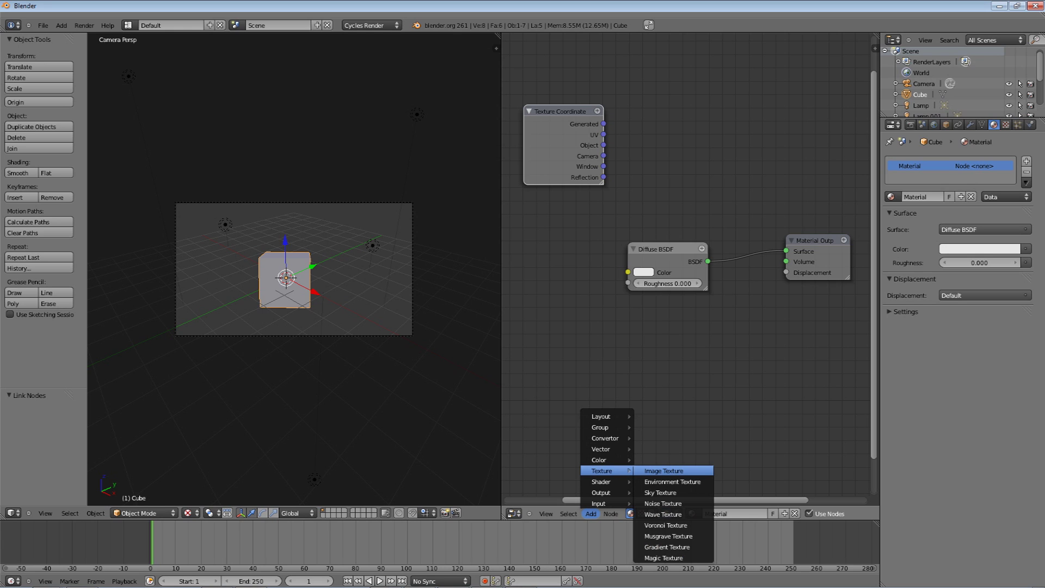
left_click(663, 471)
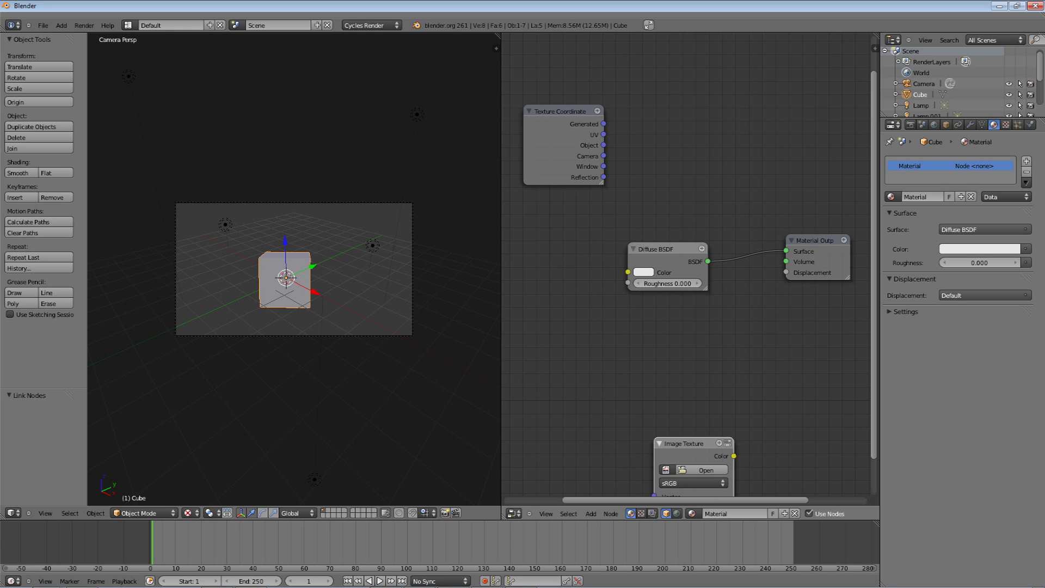
left_click(646, 132)
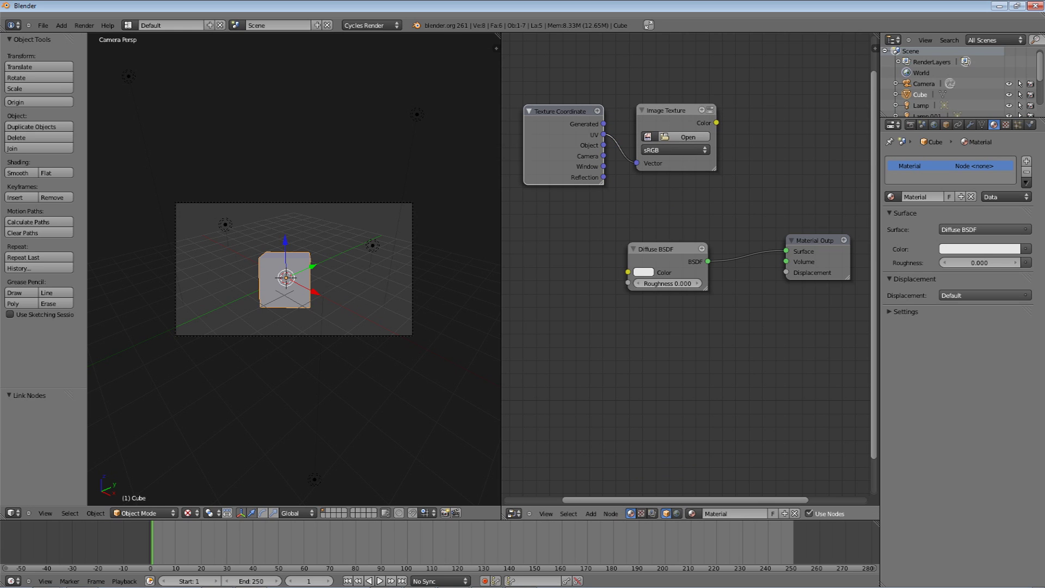
Step: Line up the Texture Coordinate and Image Texture nodes before the Diffuse BSDF, and connect the image's Color to the shader's Color
left_click_drag(560, 112, 534, 239)
scroll(518, 233, "down", 2)
left_click_drag(673, 142, 604, 237)
mouse_move(669, 252)
left_mouse_down()
mouse_move(689, 248)
mouse_move(661, 267)
left_mouse_up()
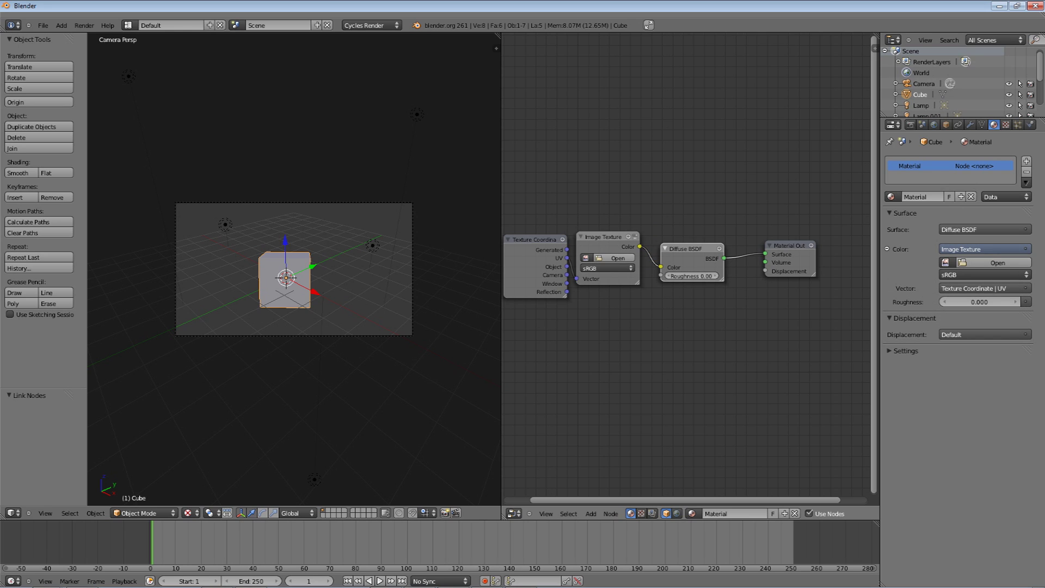
Step: Move the Diffuse BSDF node closer to the Image Texture node and assign the already loaded Ganondorf Minecraft skin image to the texture
left_click_drag(687, 248, 679, 240)
scroll(294, 269, "up", 4)
scroll(294, 269, "down", 2)
scroll(293, 269, "up", 1)
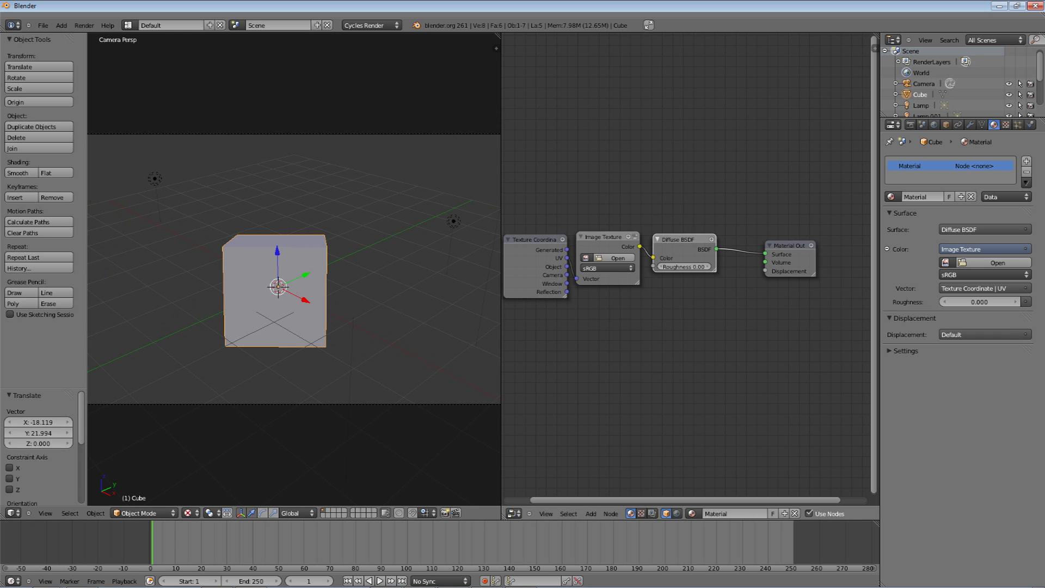
left_click(585, 258)
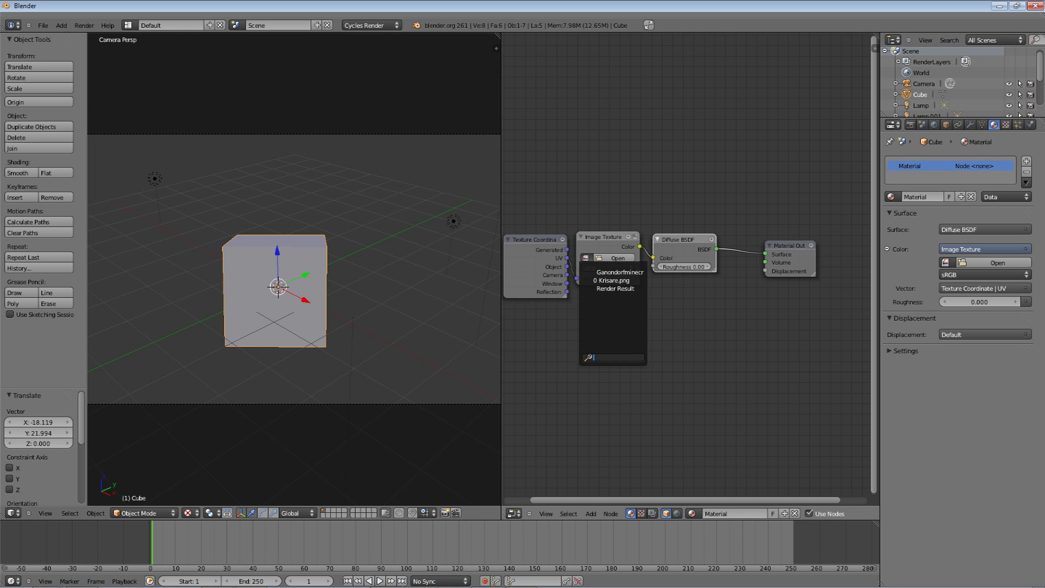
left_click(612, 272)
Step: Examine the skin texture on the cube's front face and tighten the gap between the Image Texture and Diffuse BSDF nodes
middle_click_drag(294, 269, 337, 269)
middle_click_drag(218, 288, 517, 226)
middle_click_drag(262, 251, 332, 302)
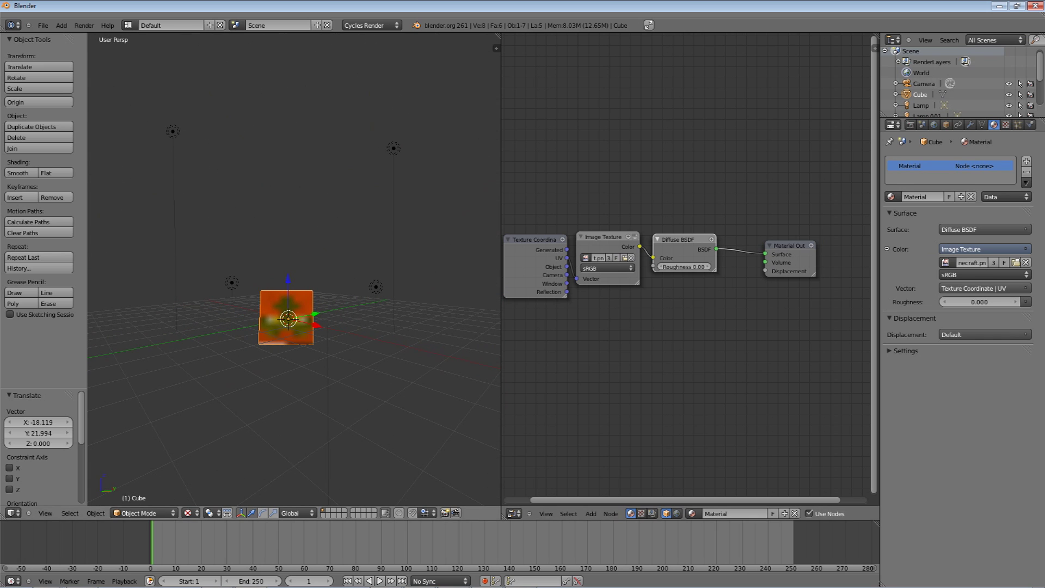
left_click_drag(681, 239, 674, 240)
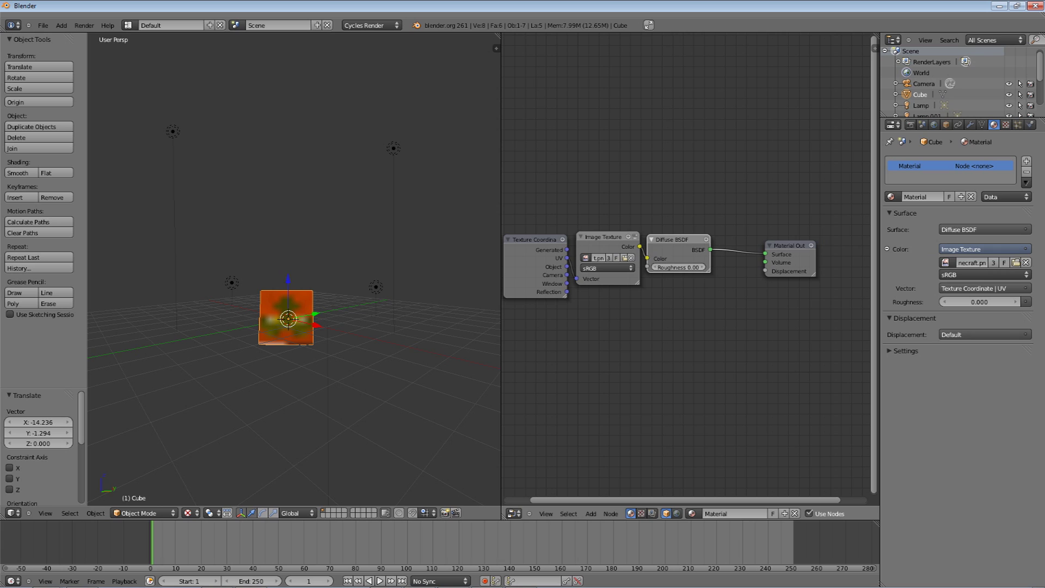
scroll(294, 269, "up", 4)
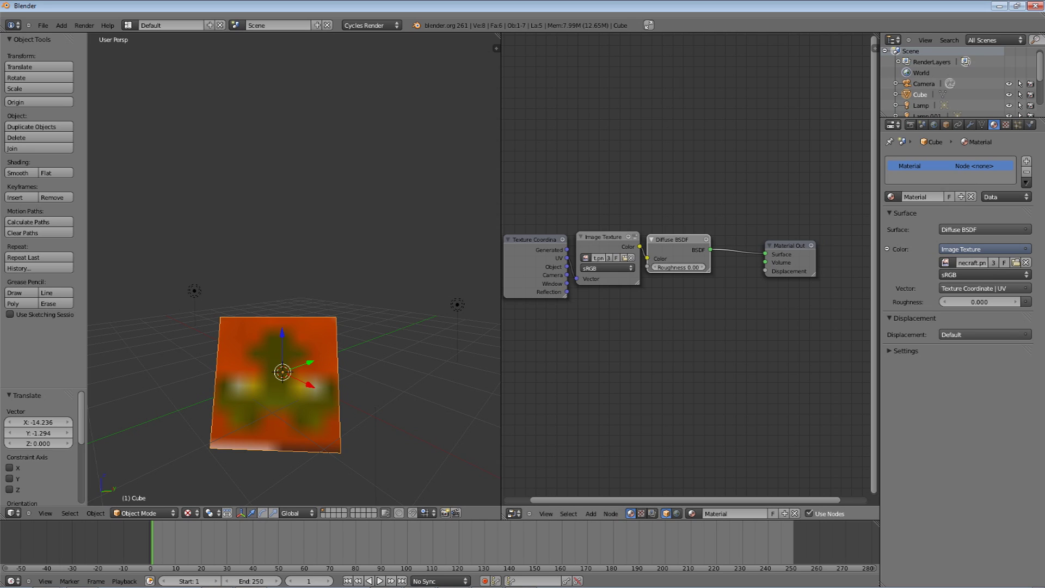
mouse_move(677, 240)
left_mouse_down()
mouse_move(684, 261)
mouse_move(702, 245)
mouse_move(679, 241)
left_mouse_up()
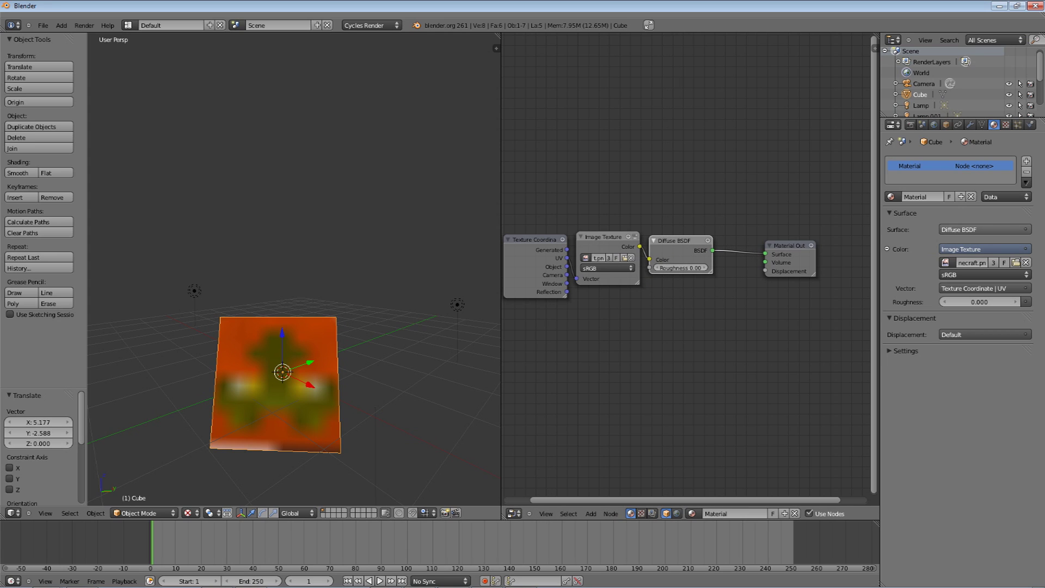
Step: Change the material's surface shader to Glass BSDF and move its node slightly closer to the Image Texture node
left_click(984, 229)
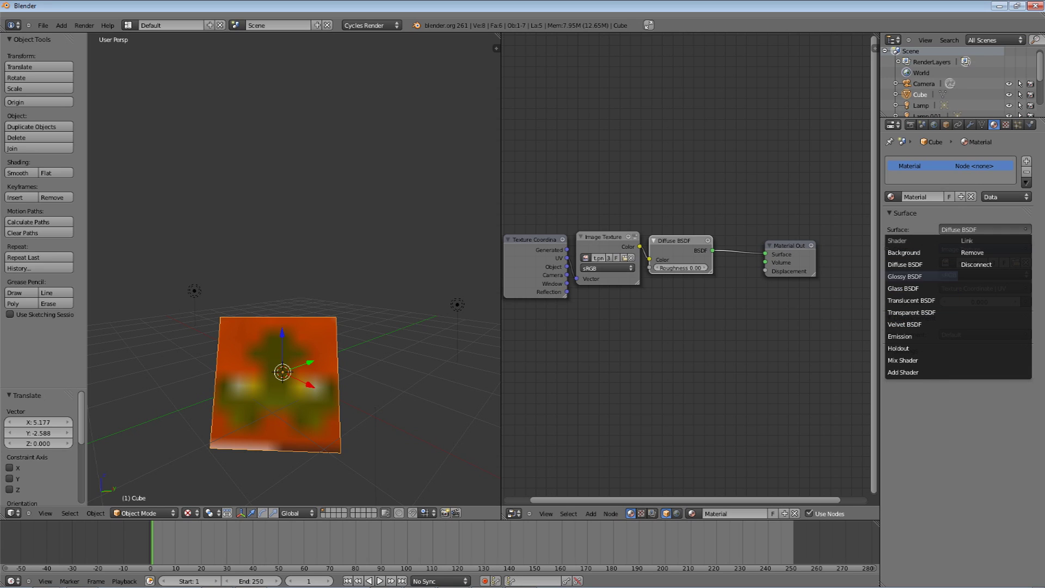
left_click(921, 288)
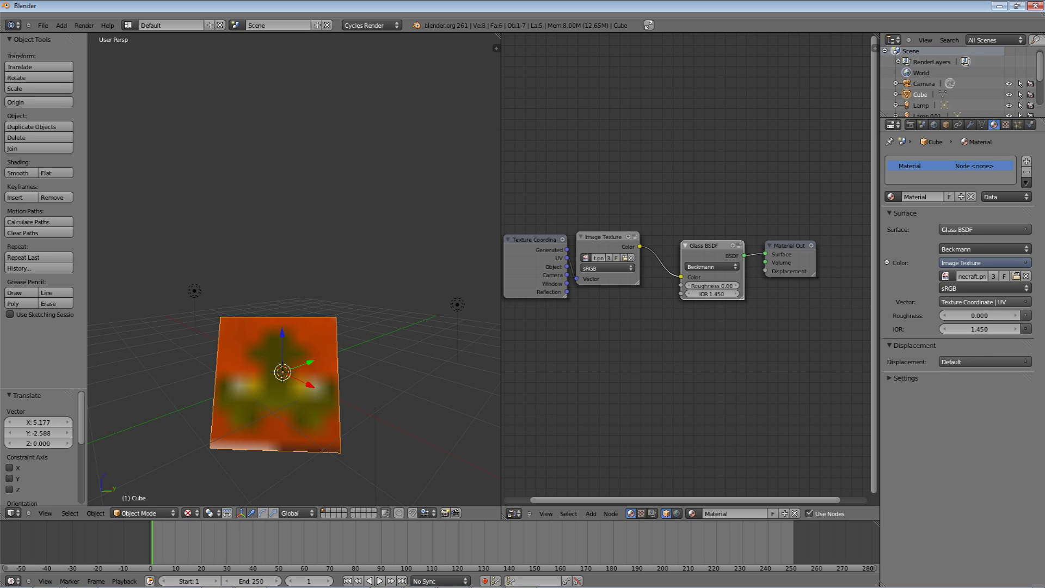
left_click_drag(707, 246, 698, 241)
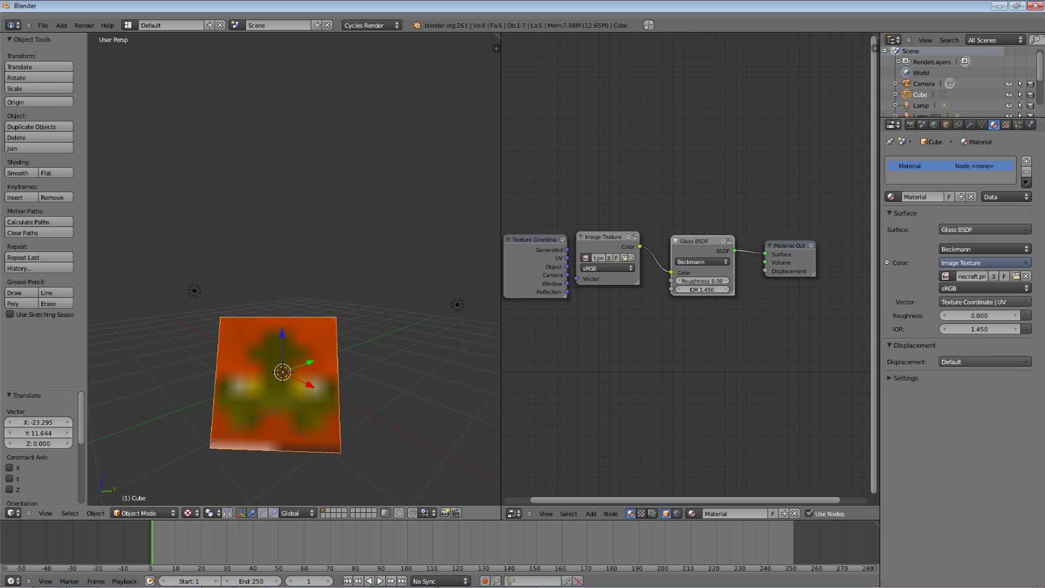
Step: Render a still image of the cube to check the glass material, and return to the 3D view
scroll(293, 270, "down", 4)
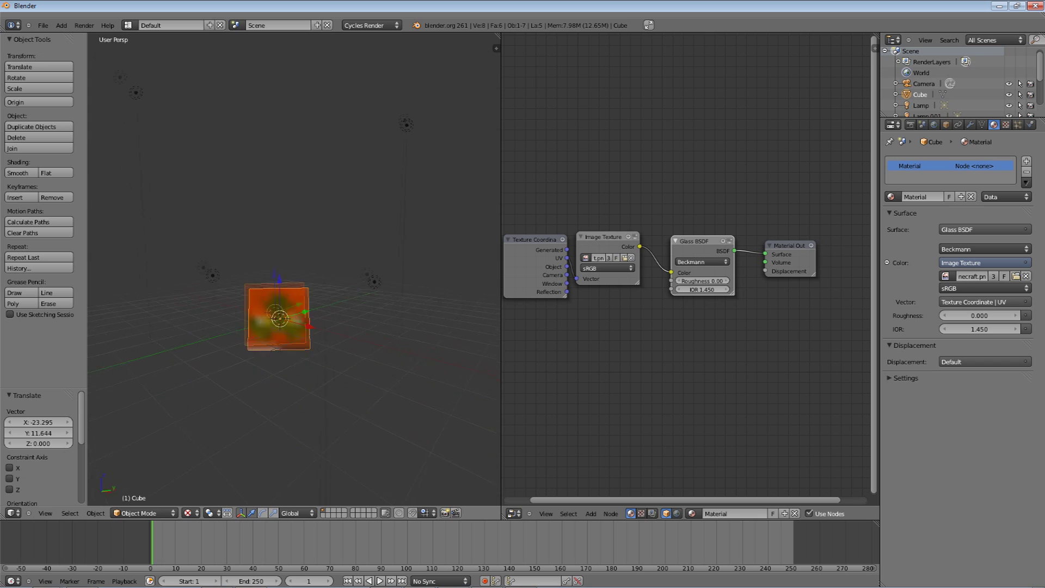
left_click(84, 25)
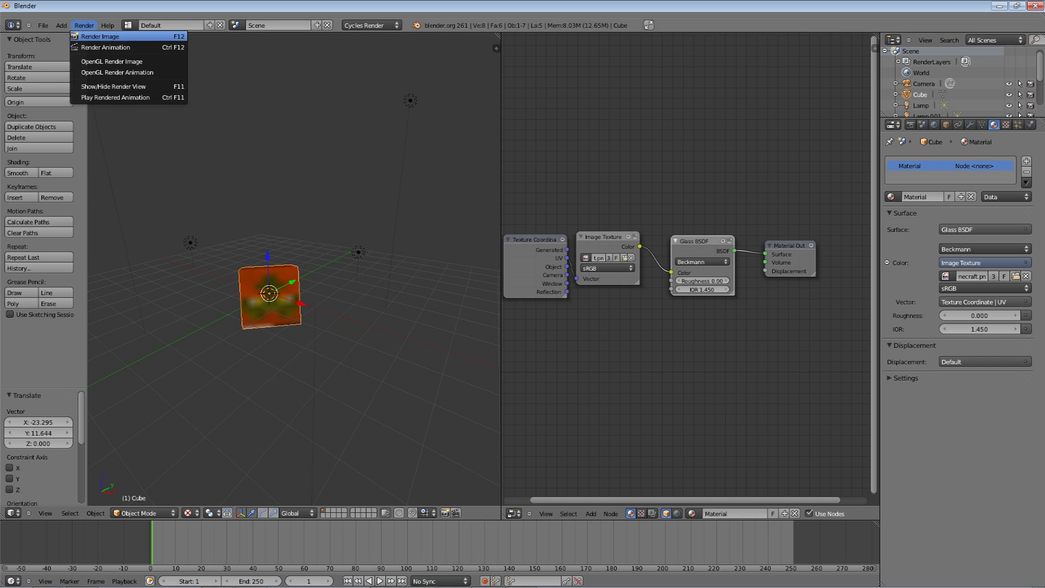
left_click(100, 36)
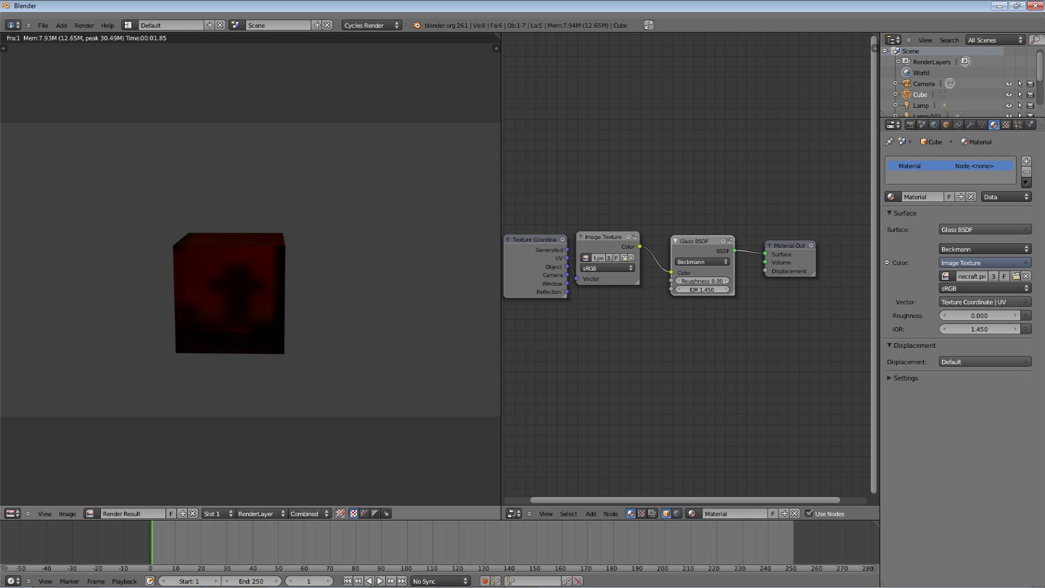
key("Escape")
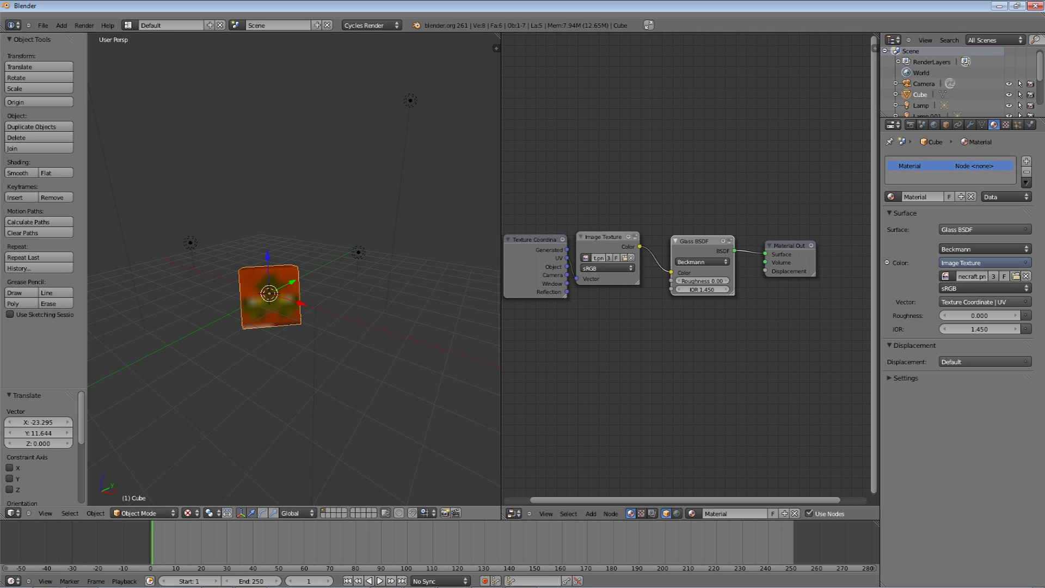